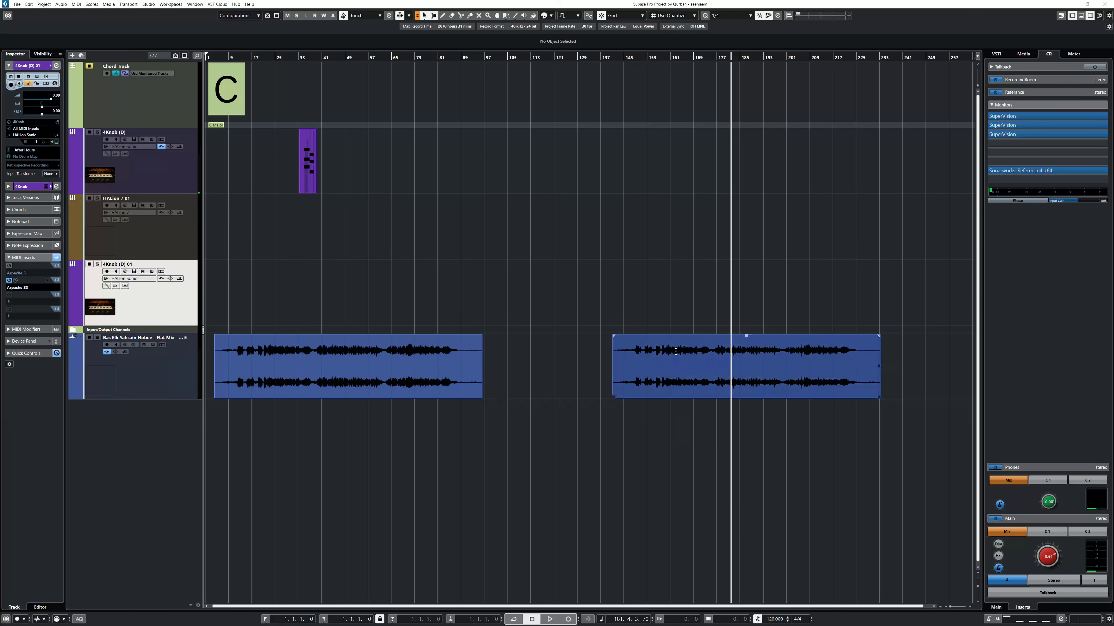
# Step: Play a short passage of the second audio clip, starting inside the clip, and stop playback
pyautogui.click(683, 314)
pyautogui.press('space')
pyautogui.click(685, 335)
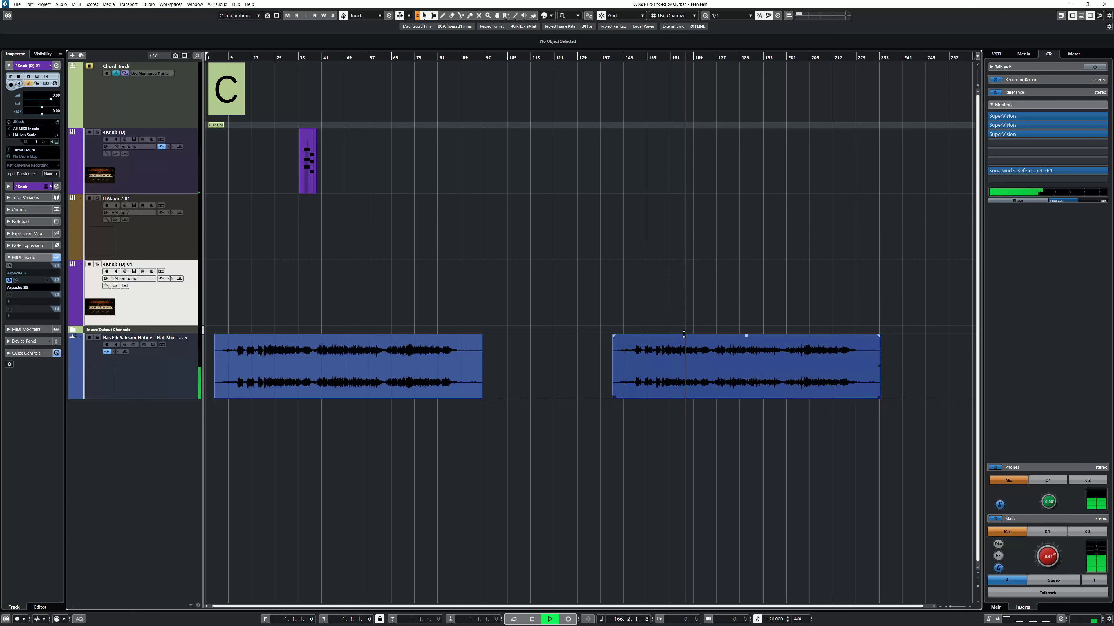
pyautogui.press('space')
pyautogui.click(602, 326)
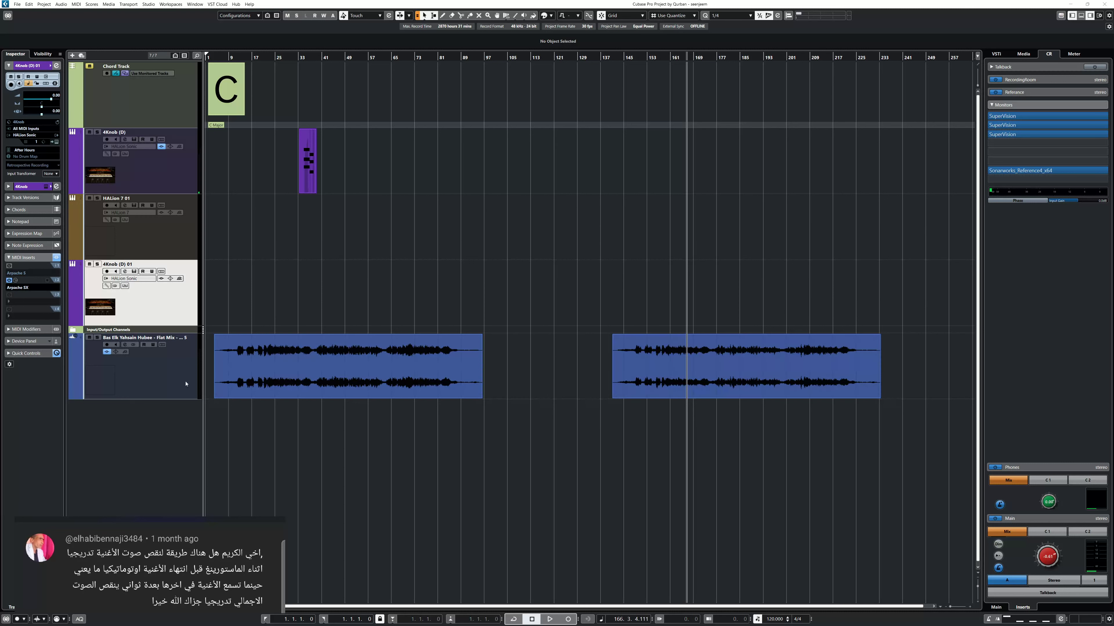
# Step: Try marking the closing section of the first audio clip as a range, ending at the clip's end
pyautogui.click(307, 378)
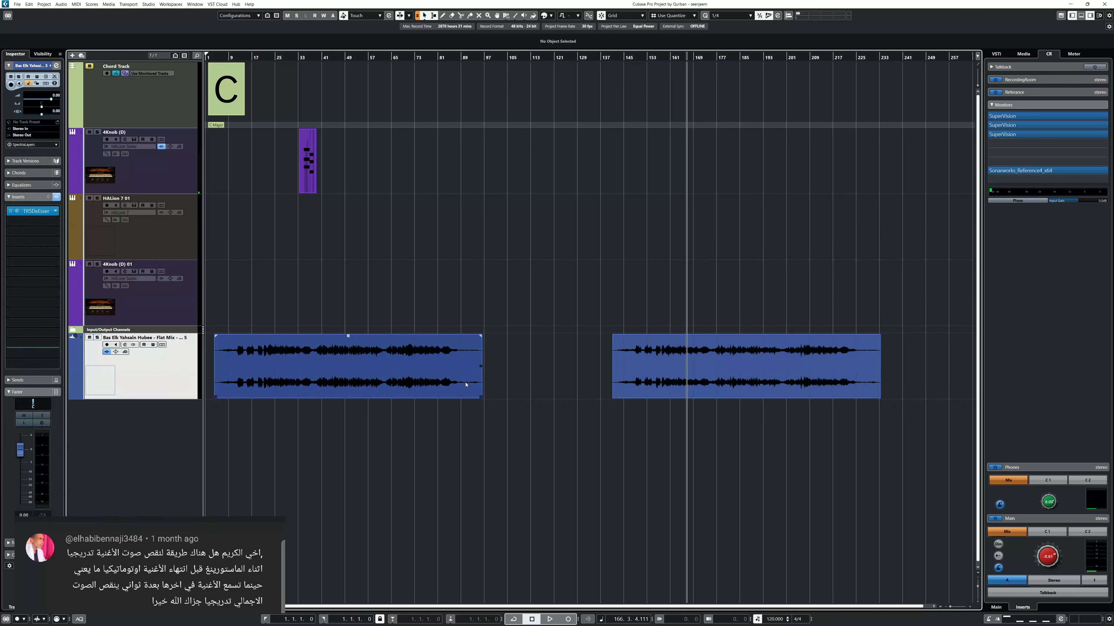
pyautogui.click(383, 324)
pyautogui.click(404, 386)
pyautogui.press('h')
pyautogui.moveTo(541, 397); pyautogui.dragTo(500, 397)
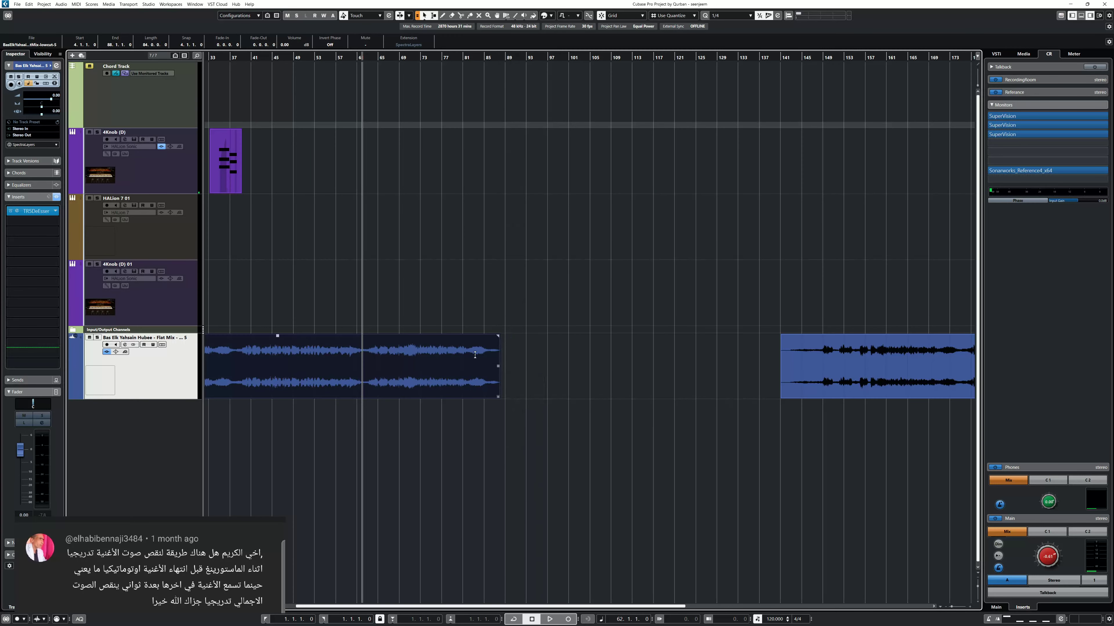
pyautogui.scroll(2, 466, 361)
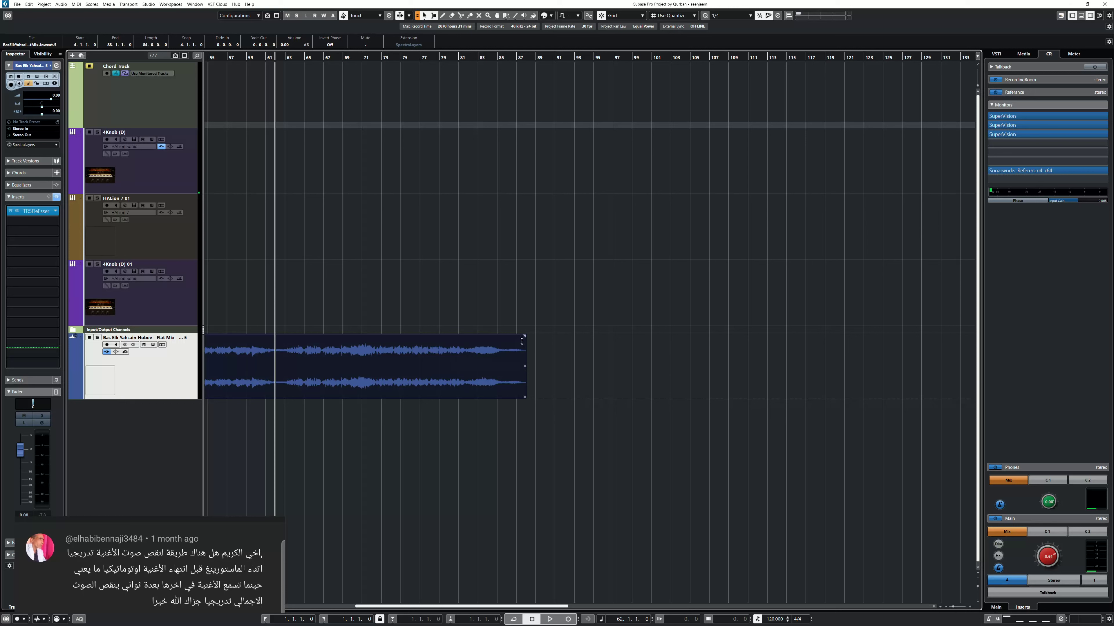
pyautogui.moveTo(524, 336); pyautogui.dragTo(349, 355)
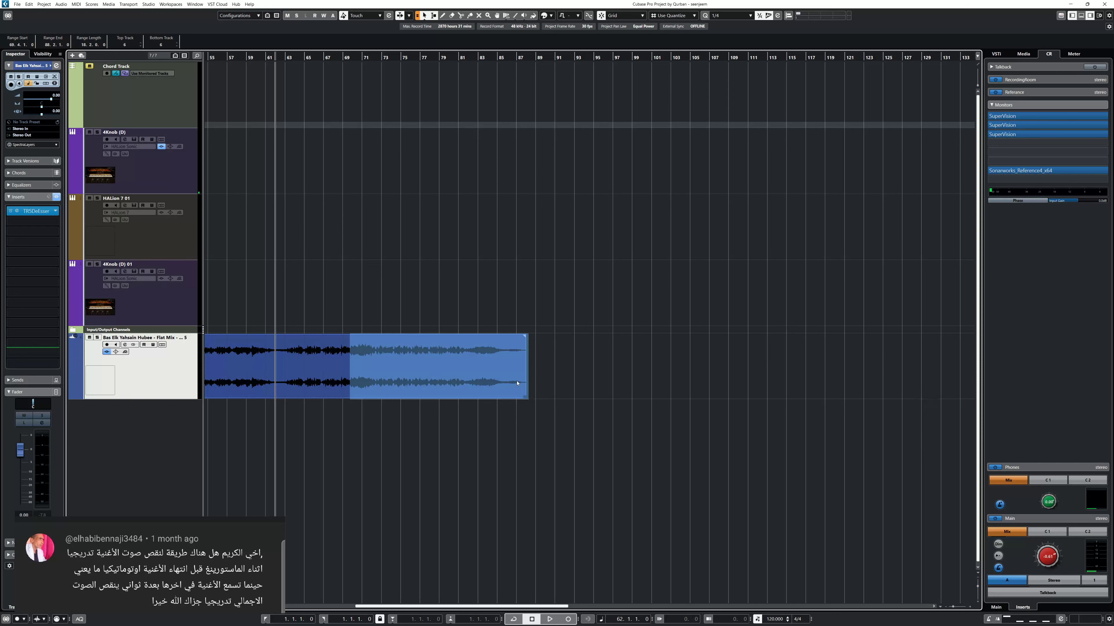
pyautogui.click(563, 356)
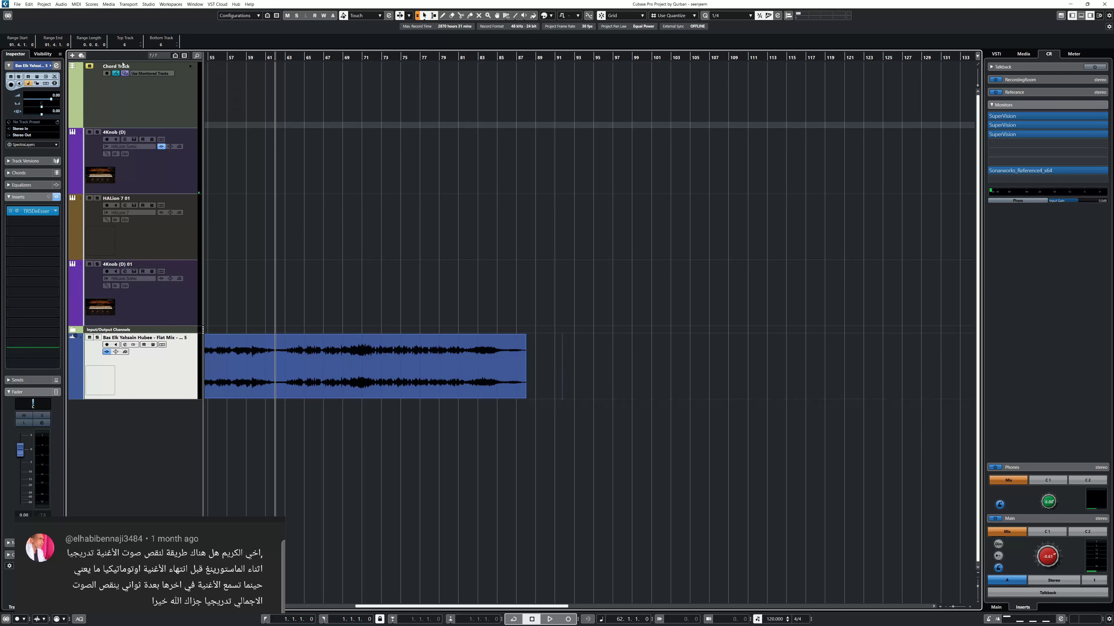
# Step: Switch the ruler to seconds and fade out the first audio clip from 2:25 to its end at 2:54
pyautogui.rightClick(266, 57)
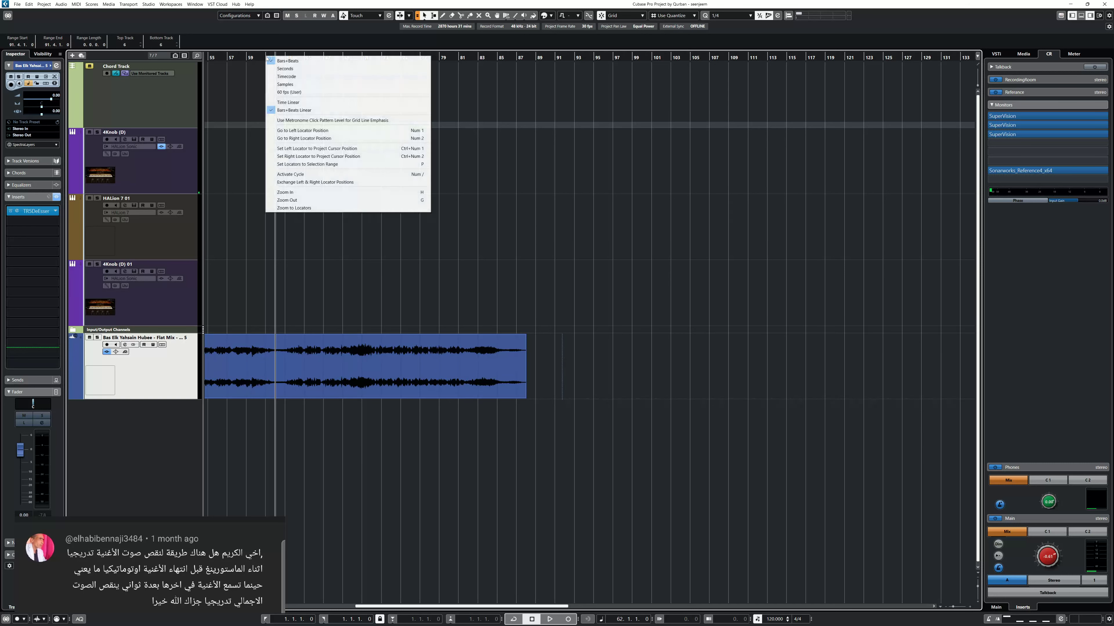
pyautogui.click(285, 68)
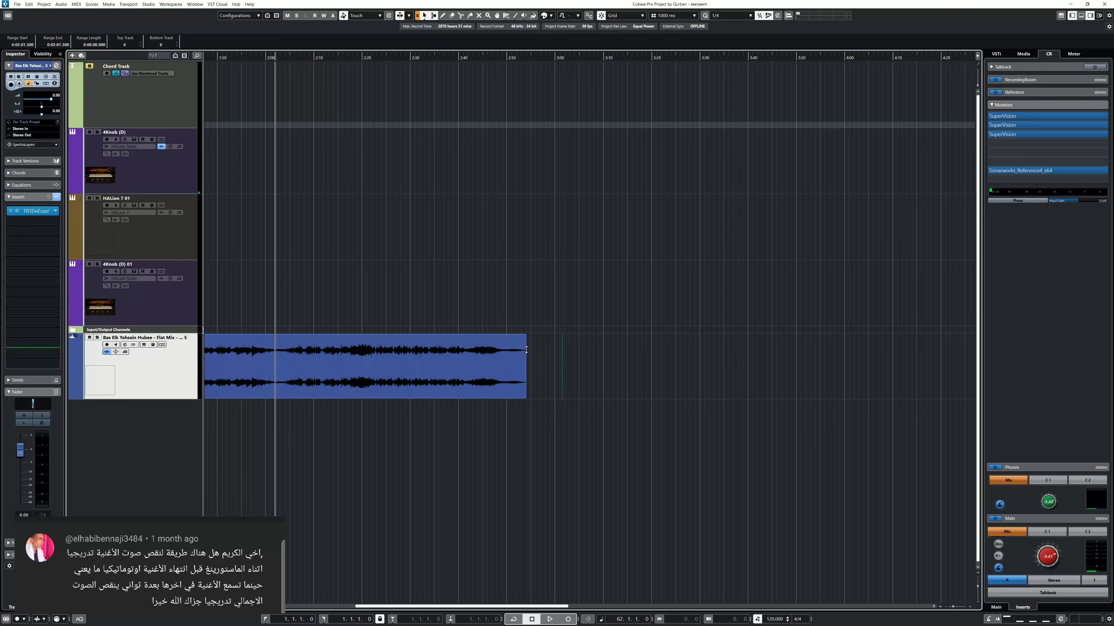
pyautogui.moveTo(524, 353); pyautogui.dragTo(381, 356)
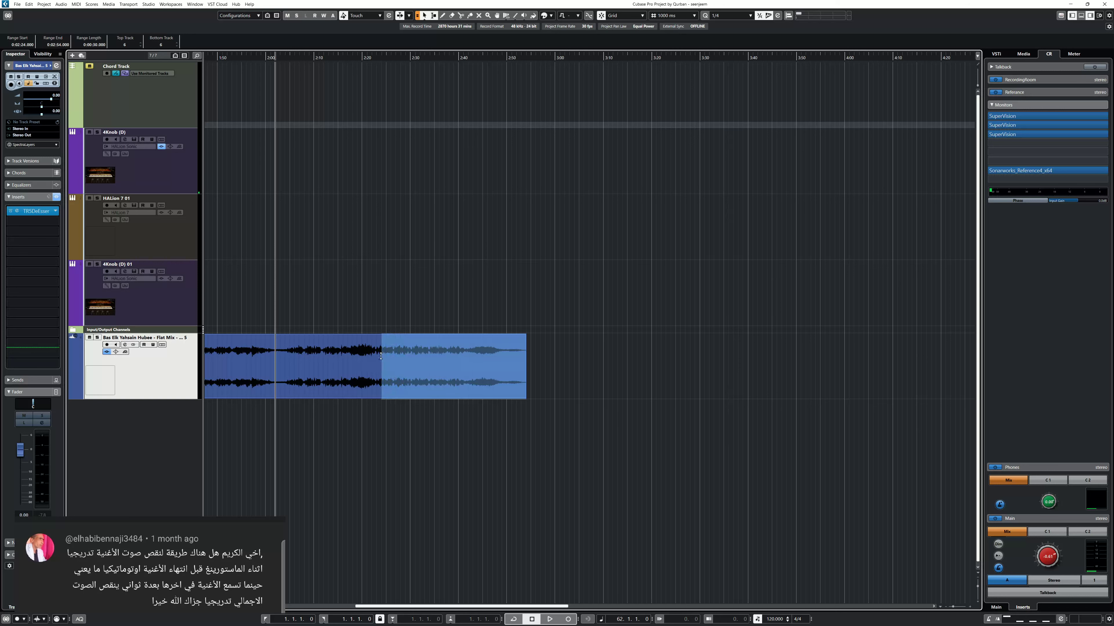
pyautogui.moveTo(380, 356); pyautogui.dragTo(386, 356)
pyautogui.press('a')
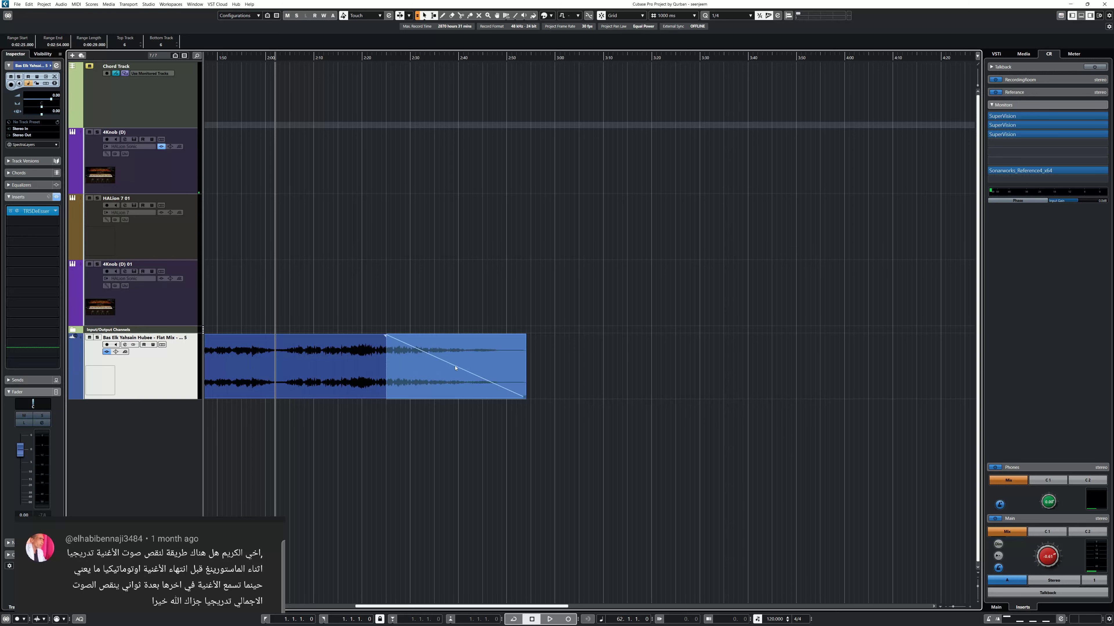
pyautogui.click(547, 465)
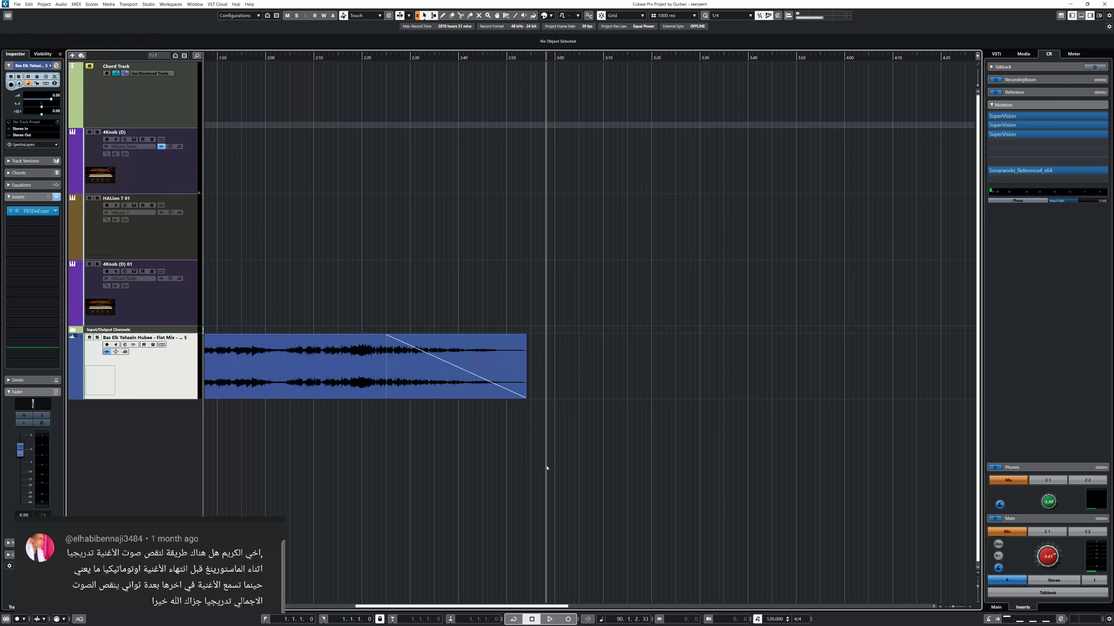
# Step: Try a curved shape preset on the first clip's fade-out in the fade editor, and undo it
pyautogui.doubleClick(480, 355)
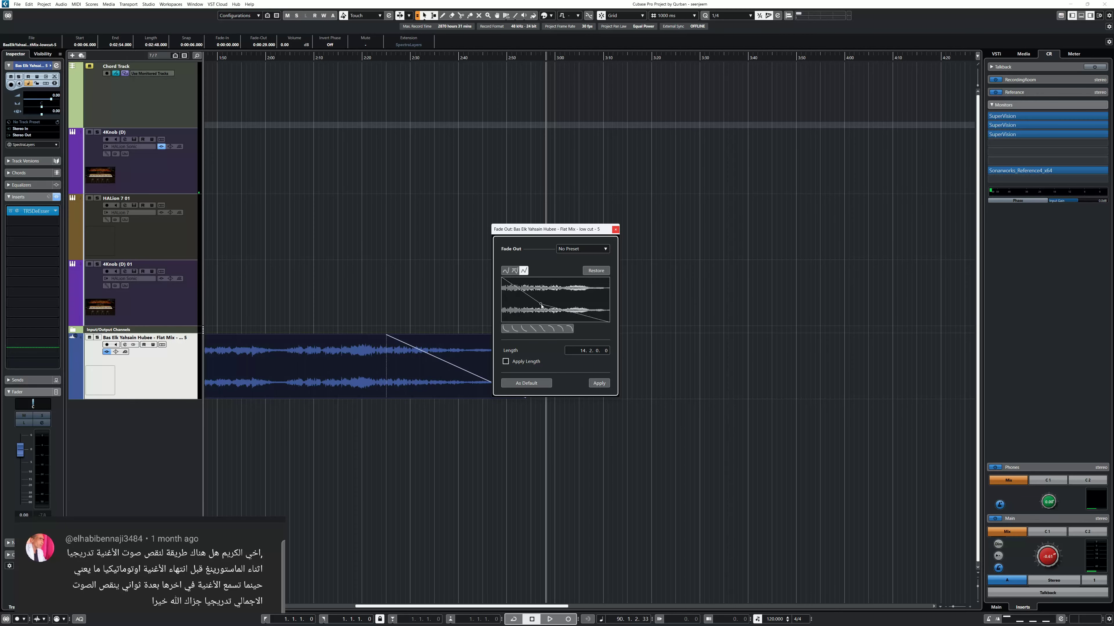
pyautogui.click(525, 328)
pyautogui.click(599, 383)
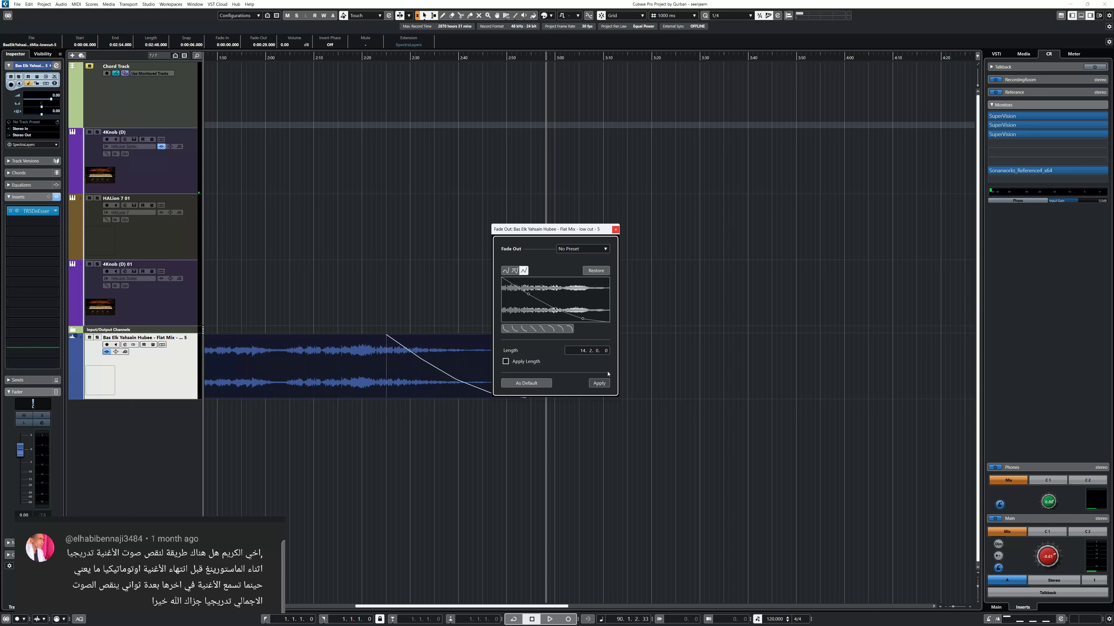
pyautogui.click(616, 230)
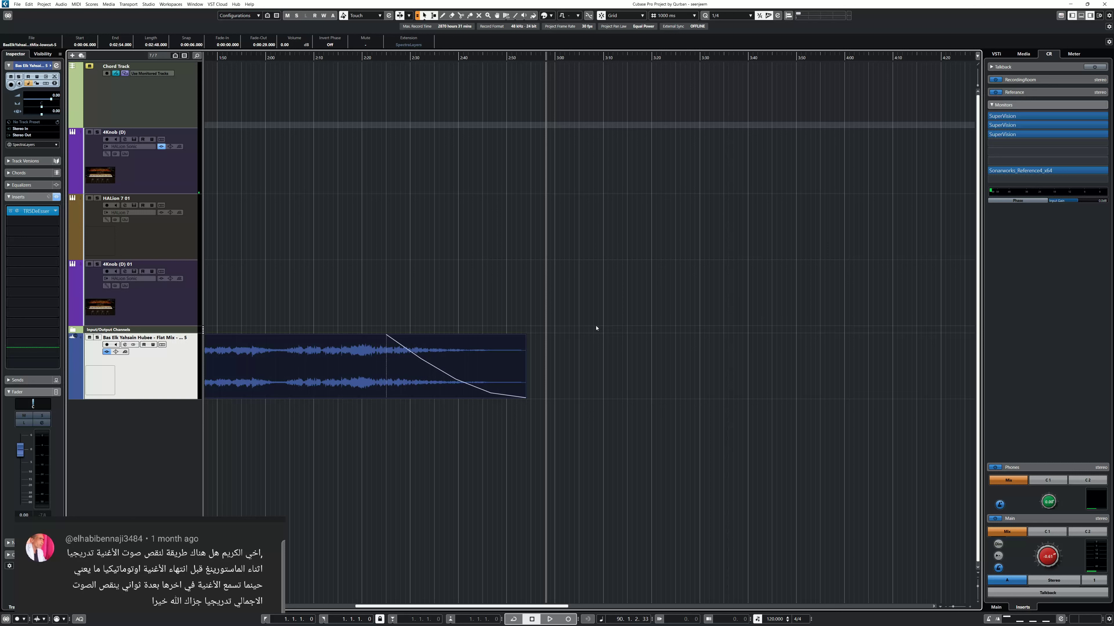
pyautogui.hotkey('ctrl', 'z')
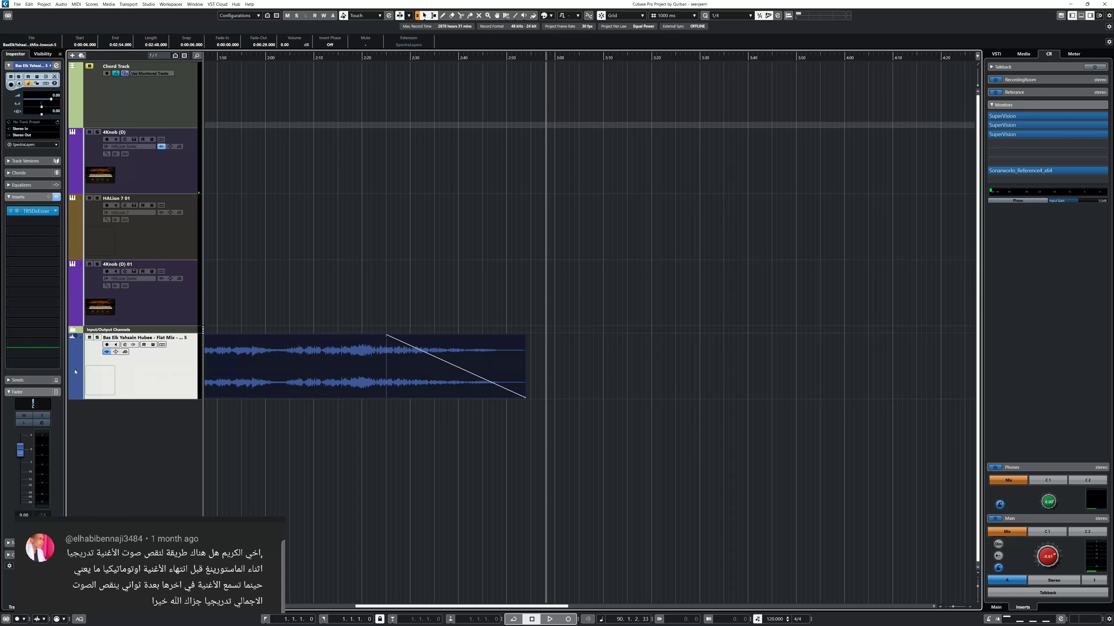
# Step: Show the mix track's volume automation in an enlarged lane and ramp the volume down to minimum from 2:25 to 2:55
pyautogui.click(74, 393)
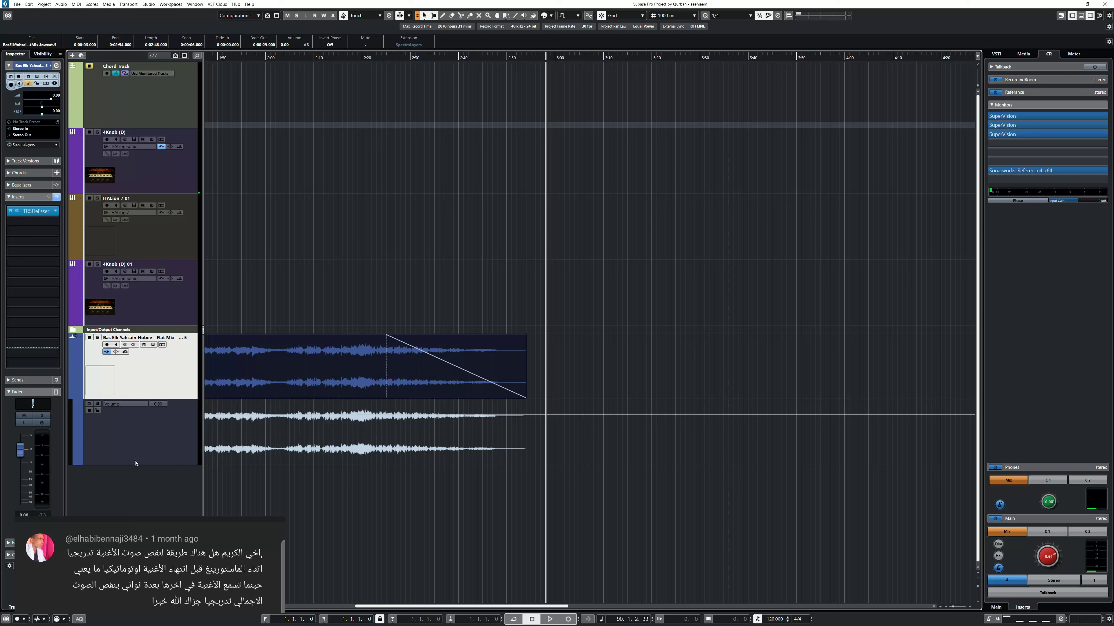
pyautogui.moveTo(135, 465); pyautogui.dragTo(135, 516)
pyautogui.moveTo(386, 415); pyautogui.dragTo(529, 410)
pyautogui.click(529, 403)
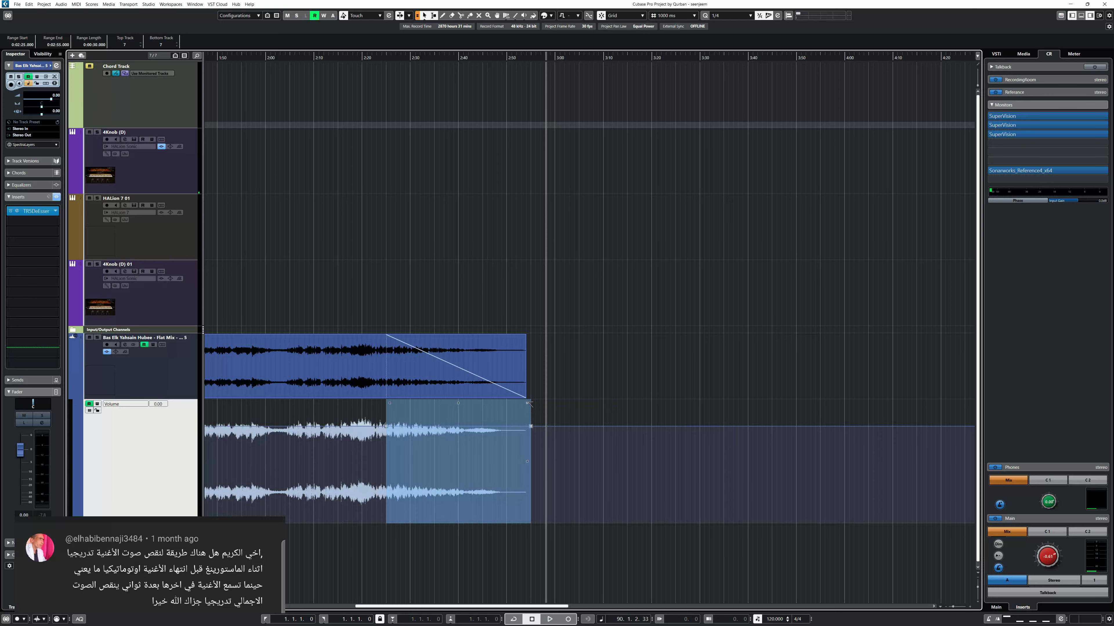
pyautogui.moveTo(529, 403); pyautogui.dragTo(530, 523)
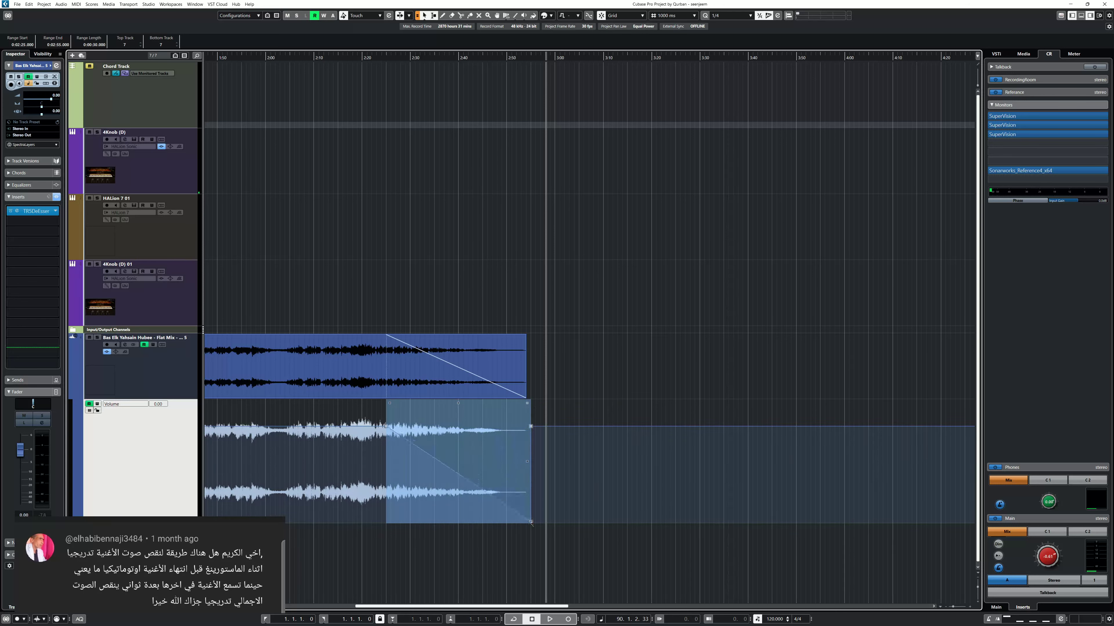
# Step: Bend the volume automation ramp upward into a convex curve and hide the automation lane
pyautogui.click(448, 545)
pyautogui.moveTo(458, 477)
pyautogui.mouseDown()
pyautogui.moveTo(470, 456)
pyautogui.moveTo(428, 463)
pyautogui.moveTo(425, 494)
pyautogui.moveTo(463, 466)
pyautogui.mouseUp()
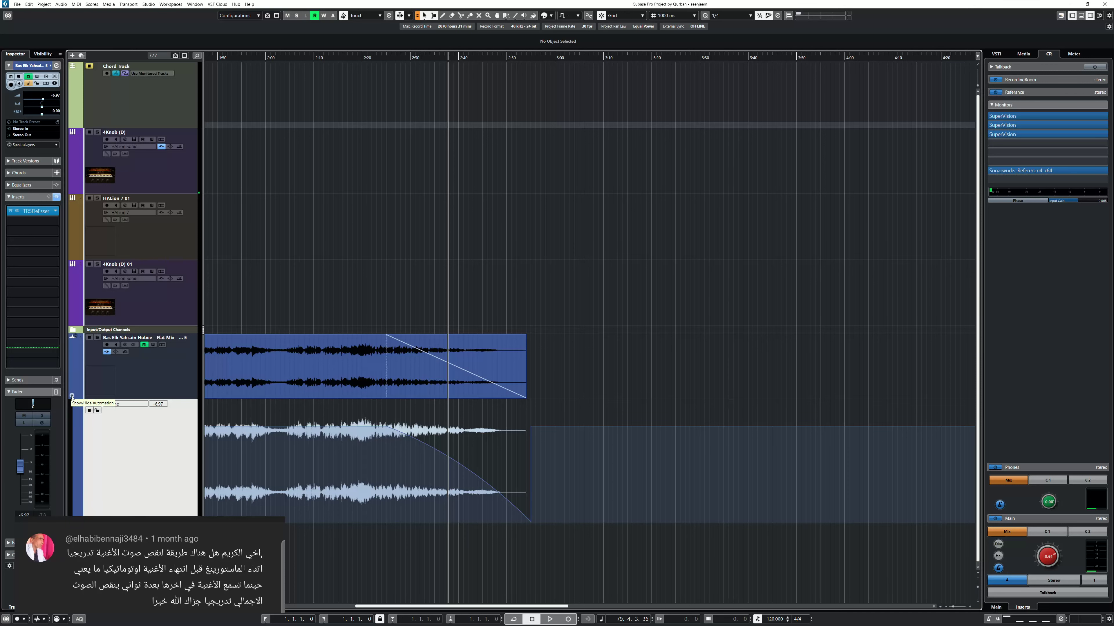
pyautogui.click(72, 396)
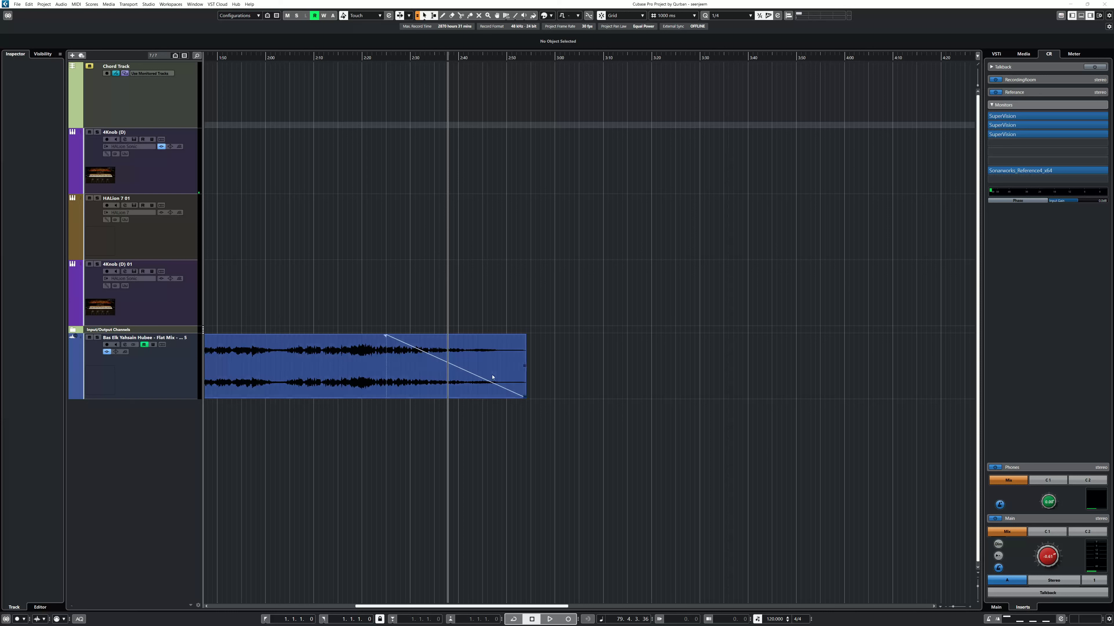
# Step: Add multiple stereo audio tracks routed to Stereo Out below the mix track
pyautogui.click(159, 380)
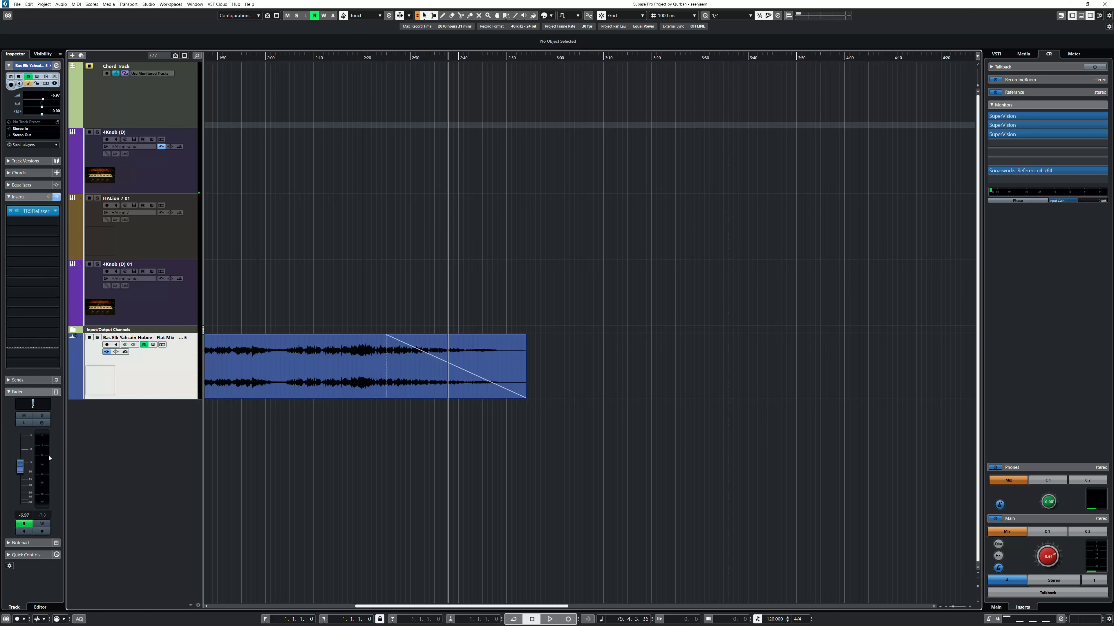
pyautogui.click(154, 301)
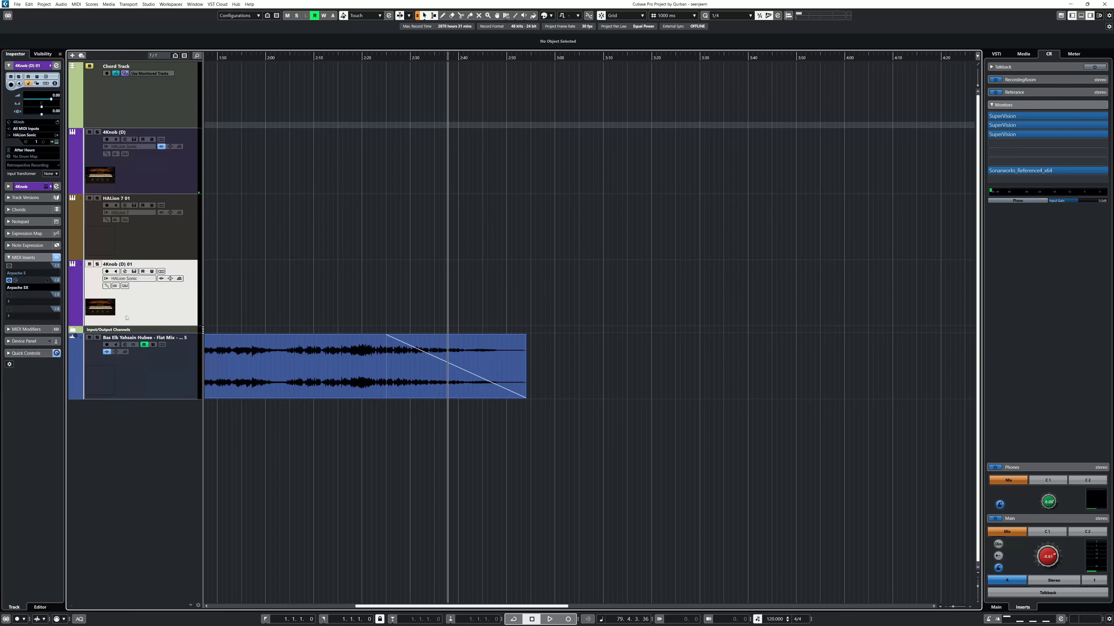
pyautogui.click(134, 380)
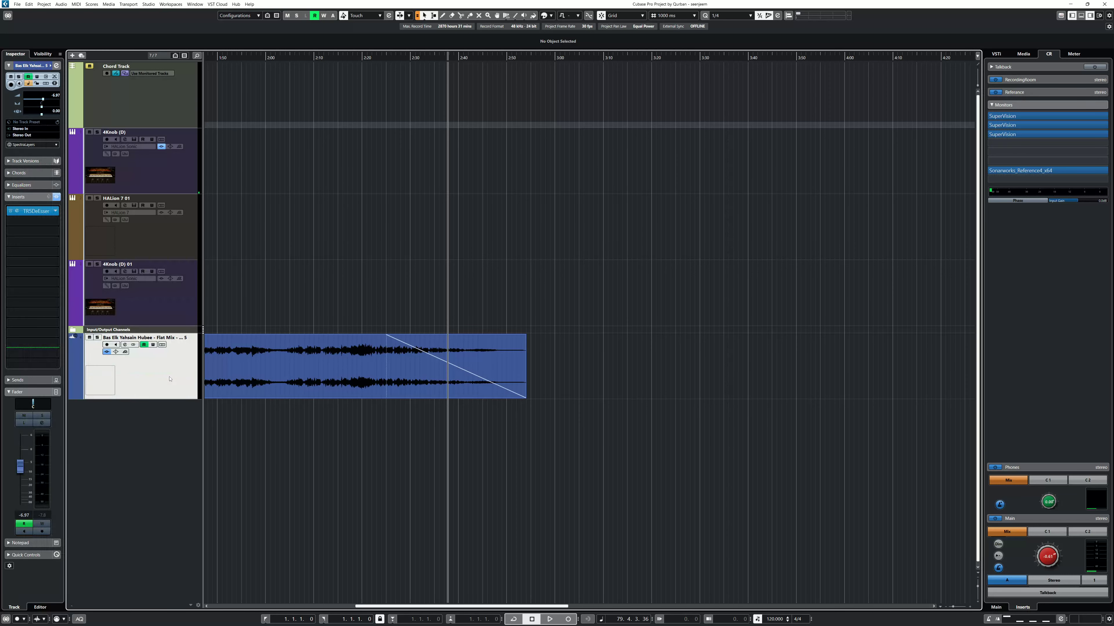
pyautogui.rightClick(166, 382)
pyautogui.moveTo(244, 387)
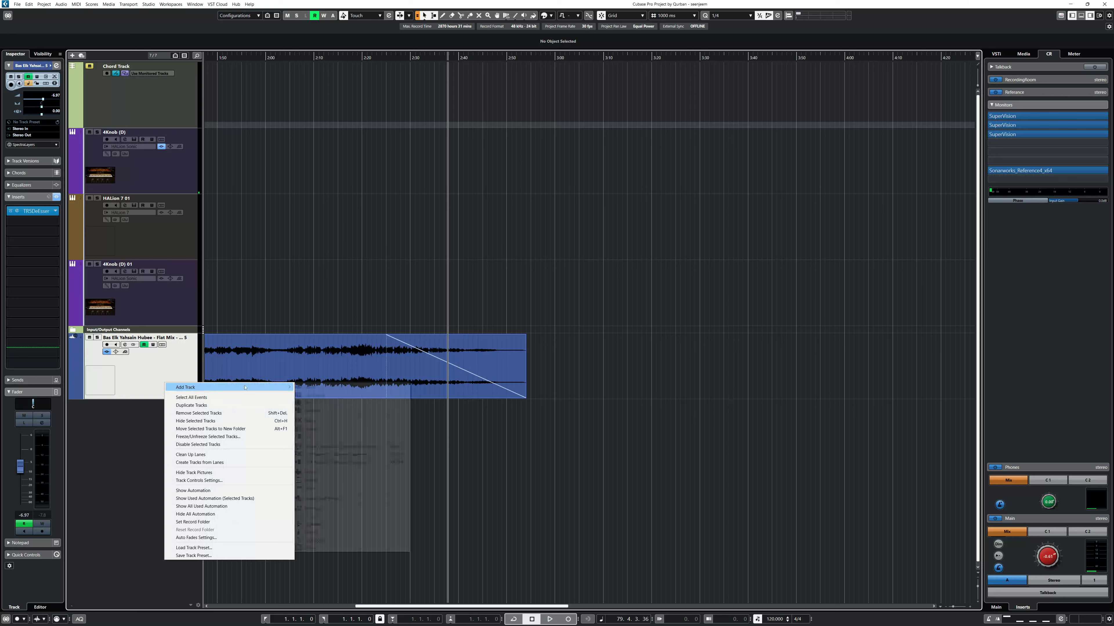
pyautogui.click(311, 387)
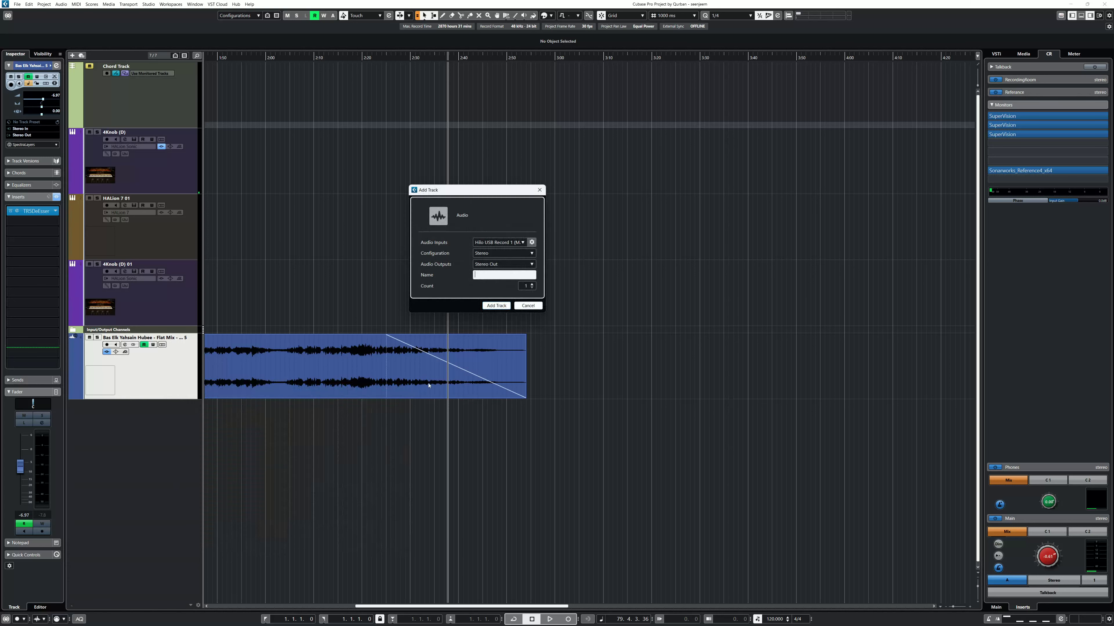
pyautogui.click(534, 284)
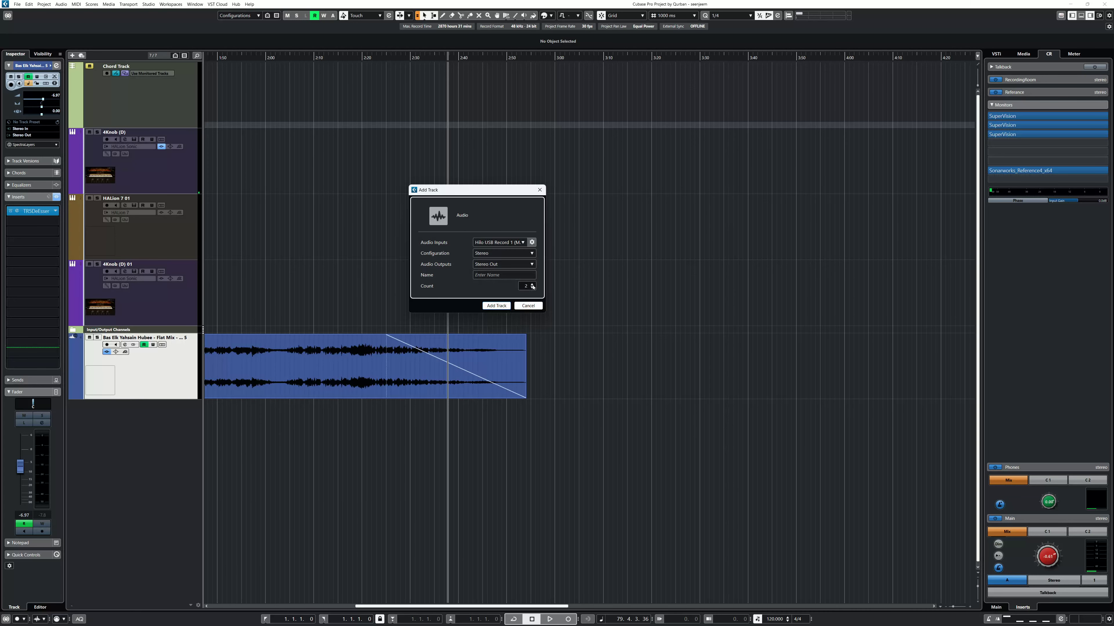
pyautogui.click(497, 305)
# Step: Move the track selection between the mix track and the new audio tracks, ending on Audio 05
pyautogui.click(224, 443)
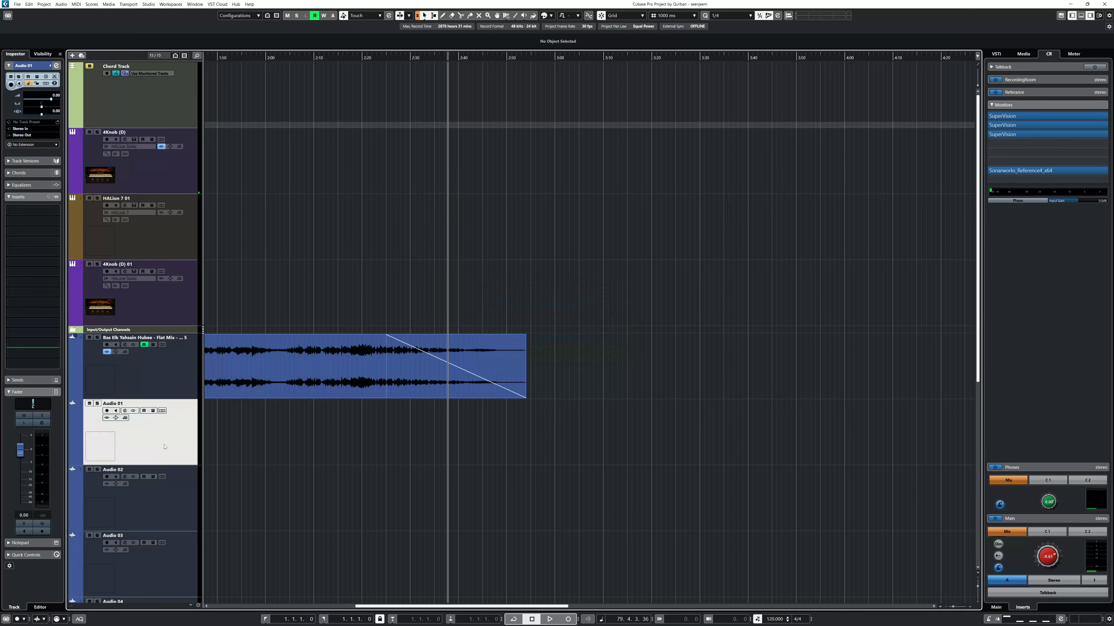
pyautogui.scroll(-5, 214, 445)
pyautogui.scroll(3, 206, 390)
pyautogui.press('Up')
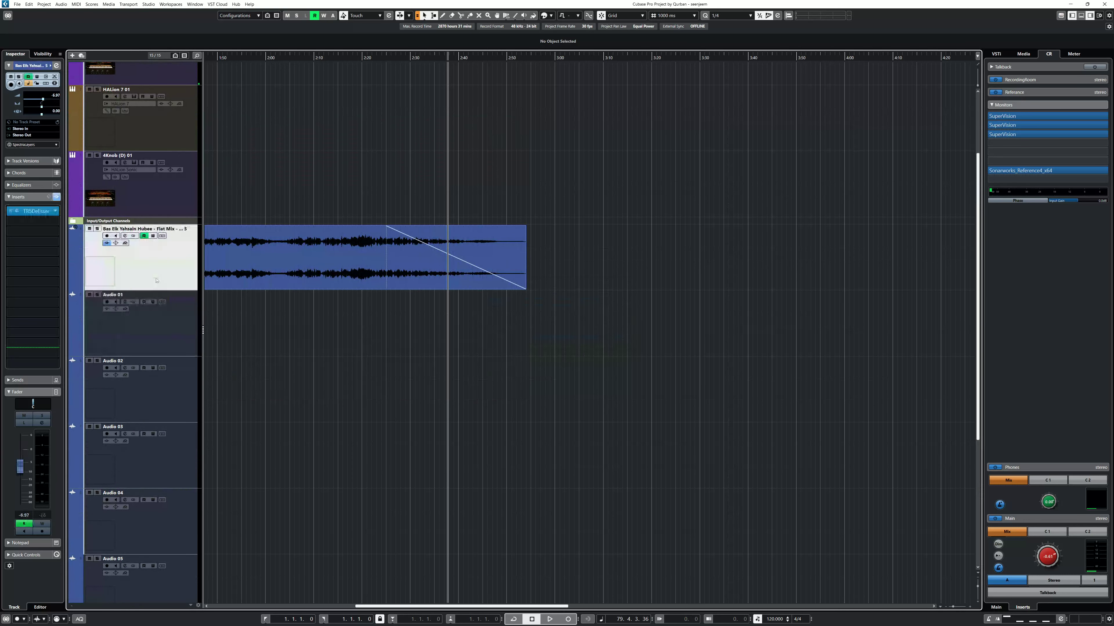
pyautogui.click(141, 398)
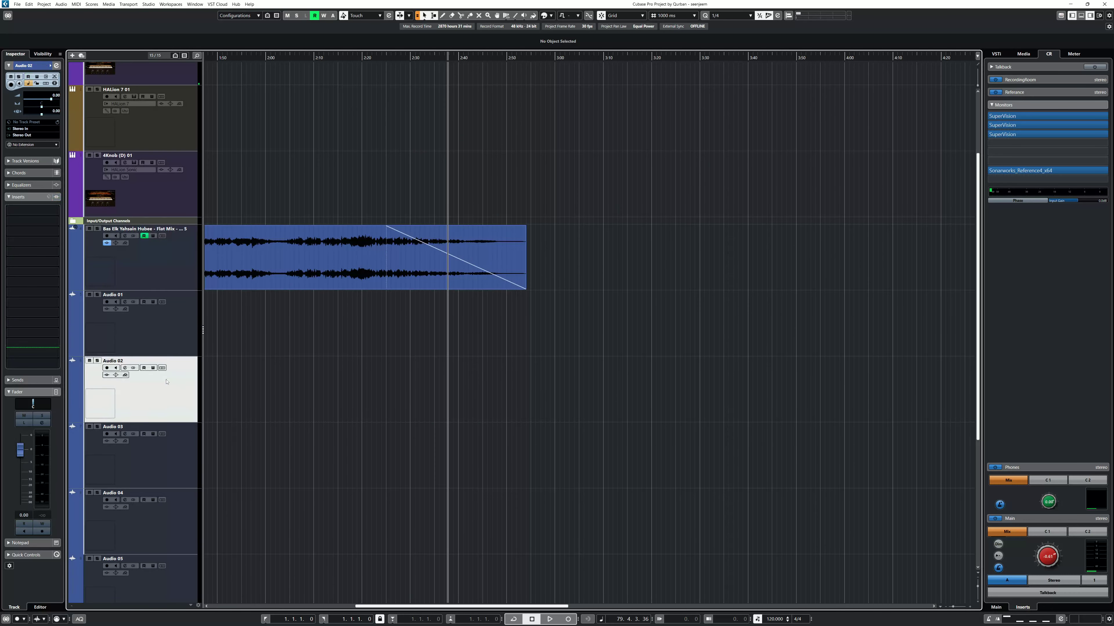
pyautogui.press('Up')
pyautogui.click(169, 460)
pyautogui.press('Down')
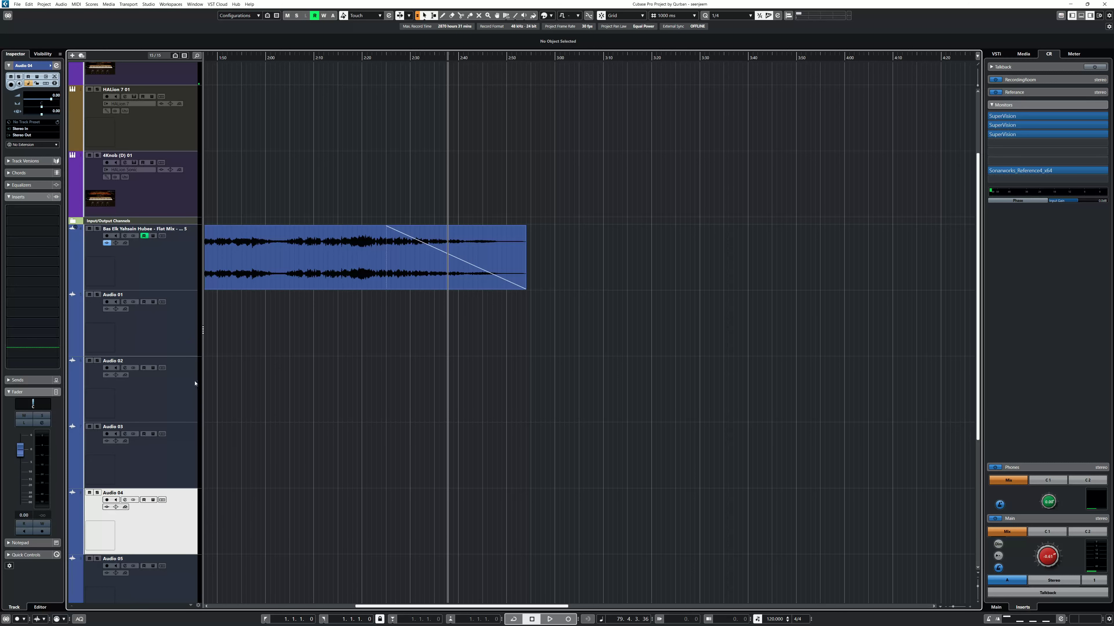
pyautogui.scroll(-3, 185, 444)
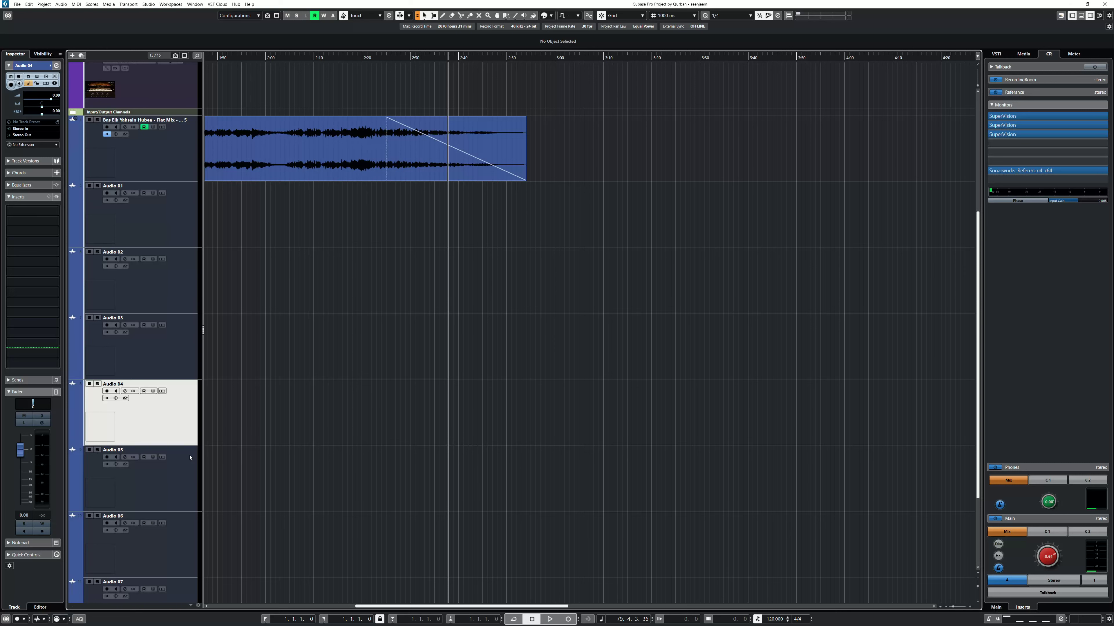
pyautogui.click(182, 481)
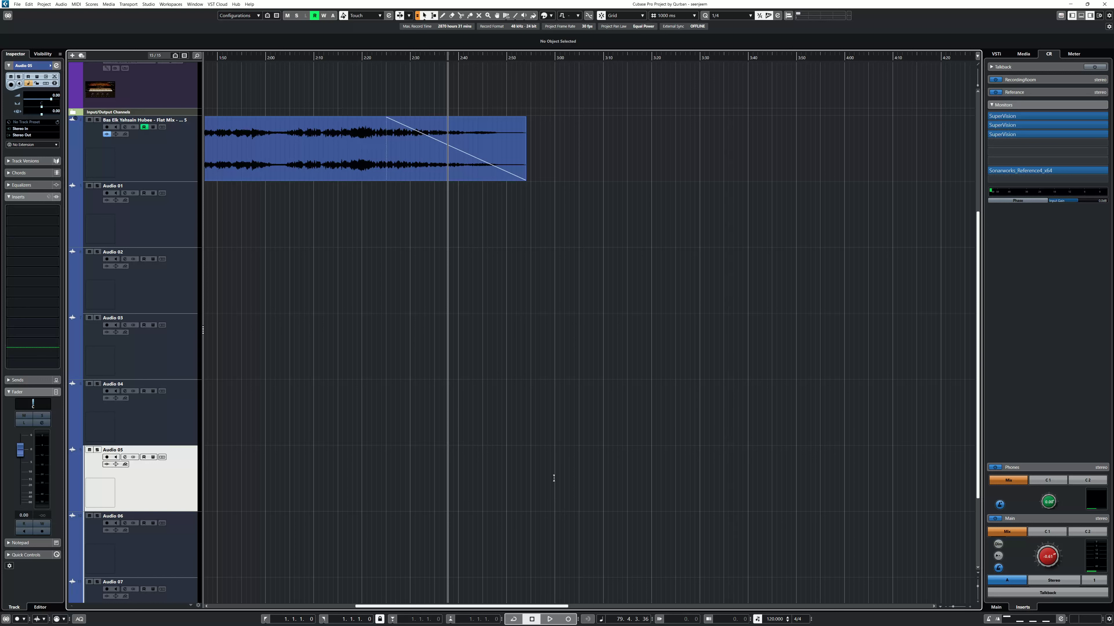
# Step: Open the channel settings for Audio 05, reposition the window, and switch the selection to Audio 02
pyautogui.click(125, 458)
pyautogui.moveTo(641, 266); pyautogui.dragTo(709, 163)
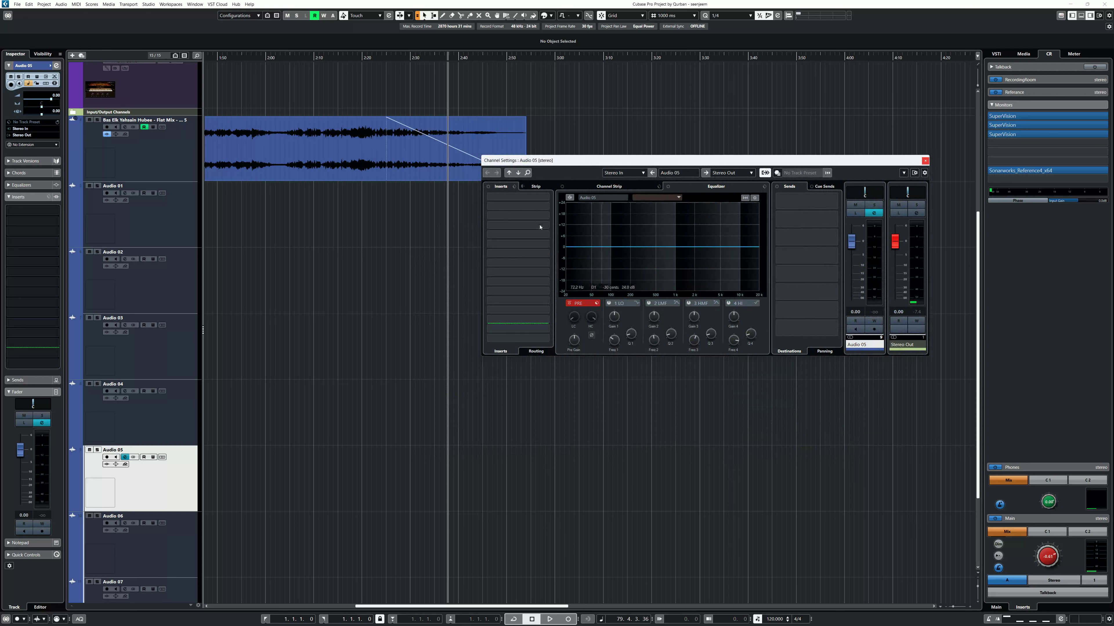
pyautogui.click(170, 319)
pyautogui.click(169, 304)
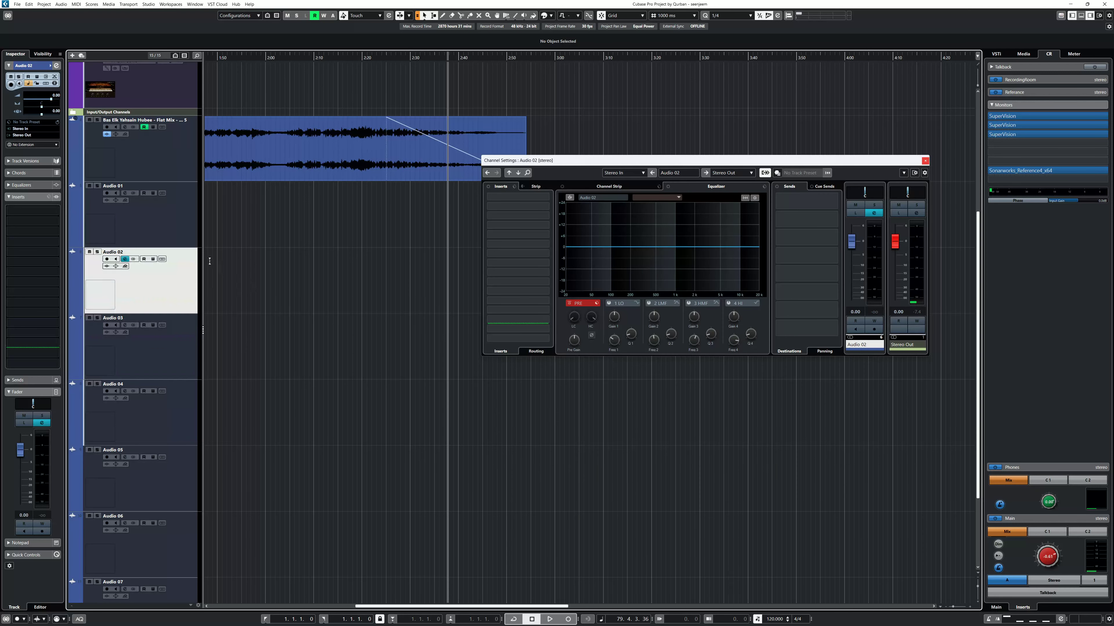
# Step: Select Audio 01, step the Channel Settings through the following channels to Audio 06, and return the selection to Audio 05 and Audio 04
pyautogui.click(180, 232)
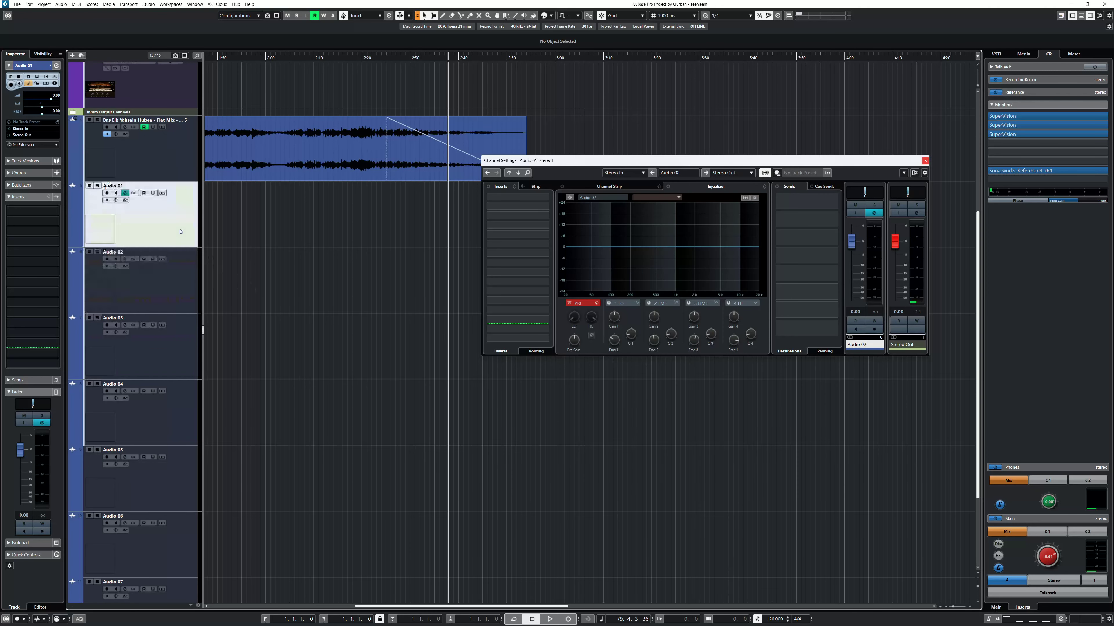
pyautogui.click(518, 172)
pyautogui.click(519, 173)
pyautogui.click(519, 172)
pyautogui.click(518, 173)
pyautogui.click(519, 173)
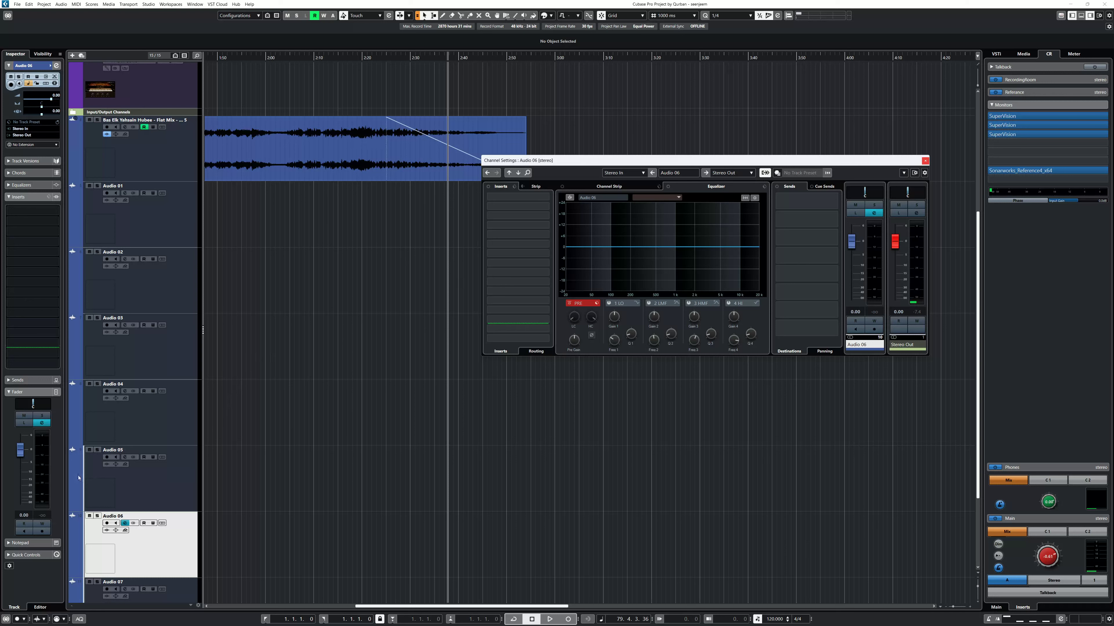
pyautogui.click(145, 487)
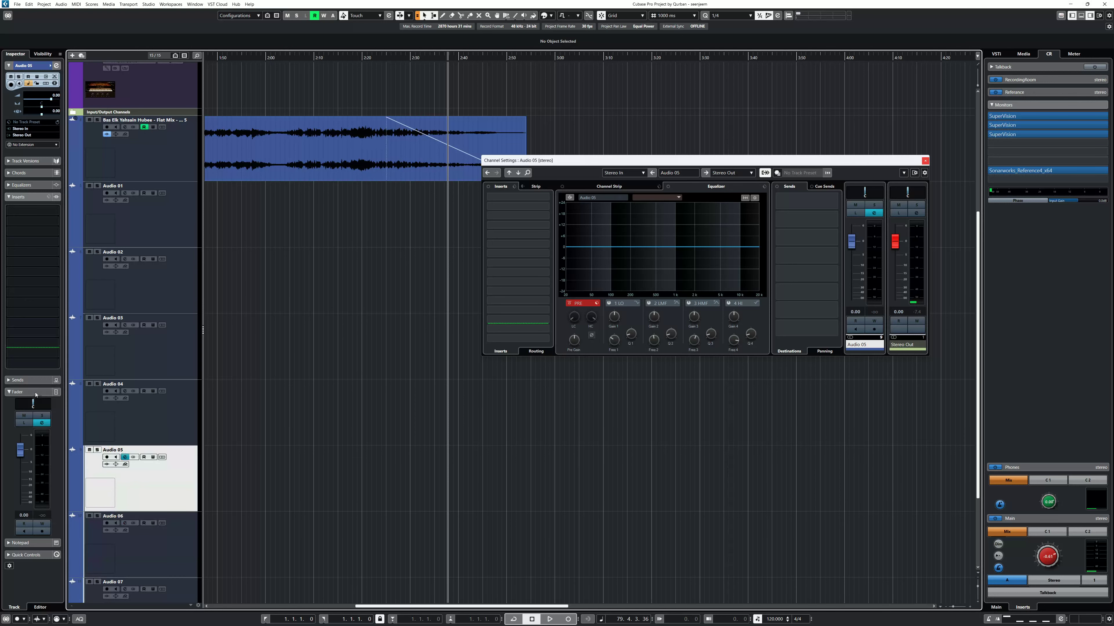
pyautogui.press('Up')
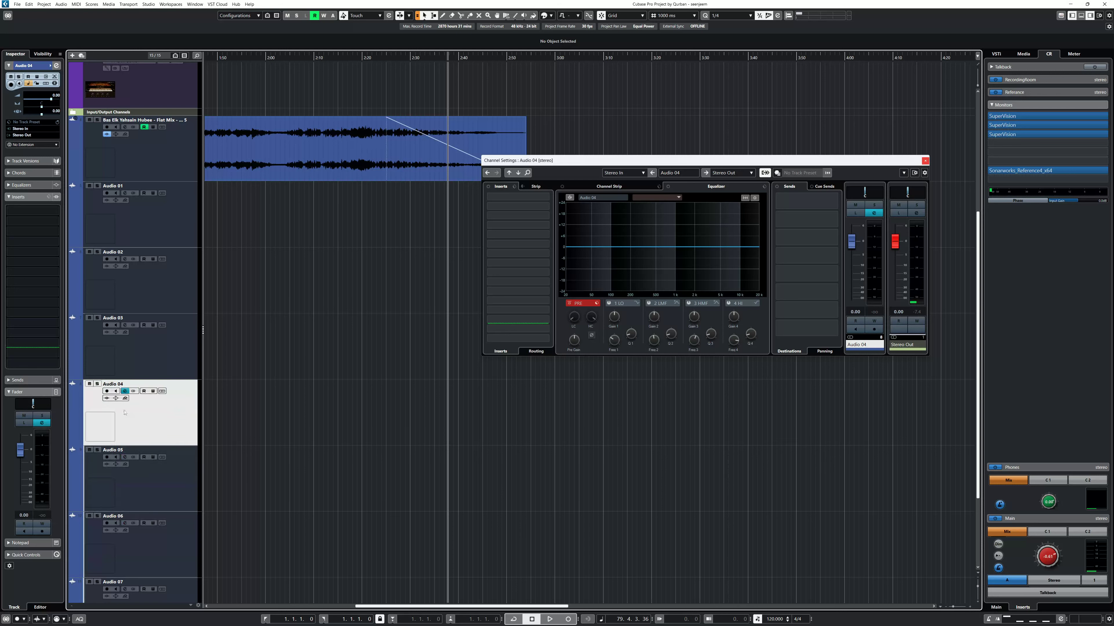
# Step: Collapse the basic track, Inserts and Sends sections in Audio 04's Inspector, keeping only the Fader section expanded
pyautogui.click(22, 66)
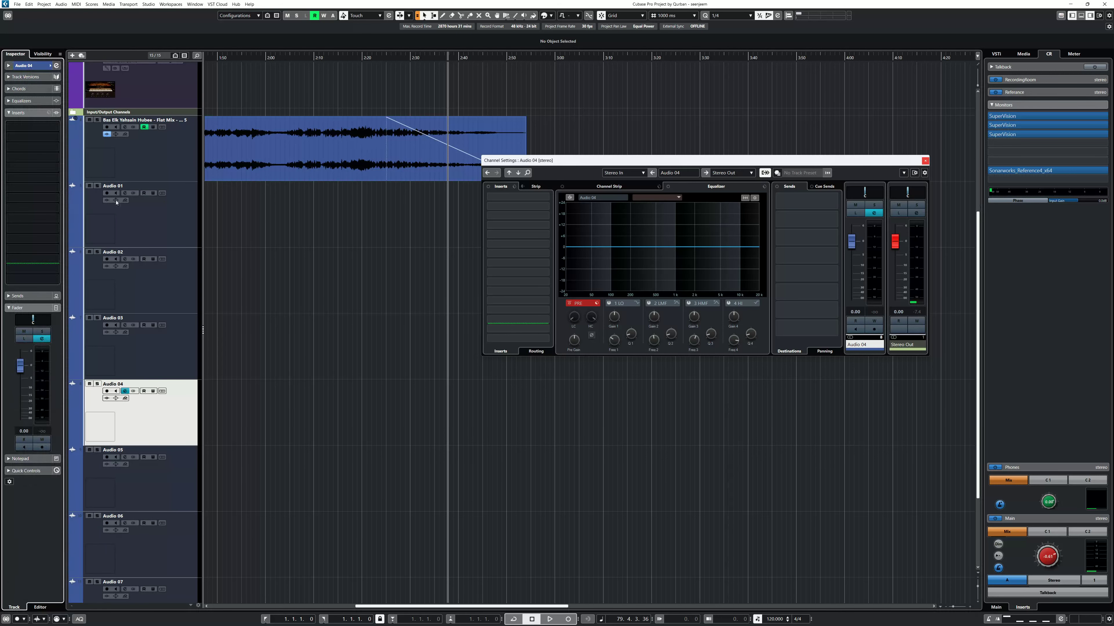
pyautogui.click(18, 296)
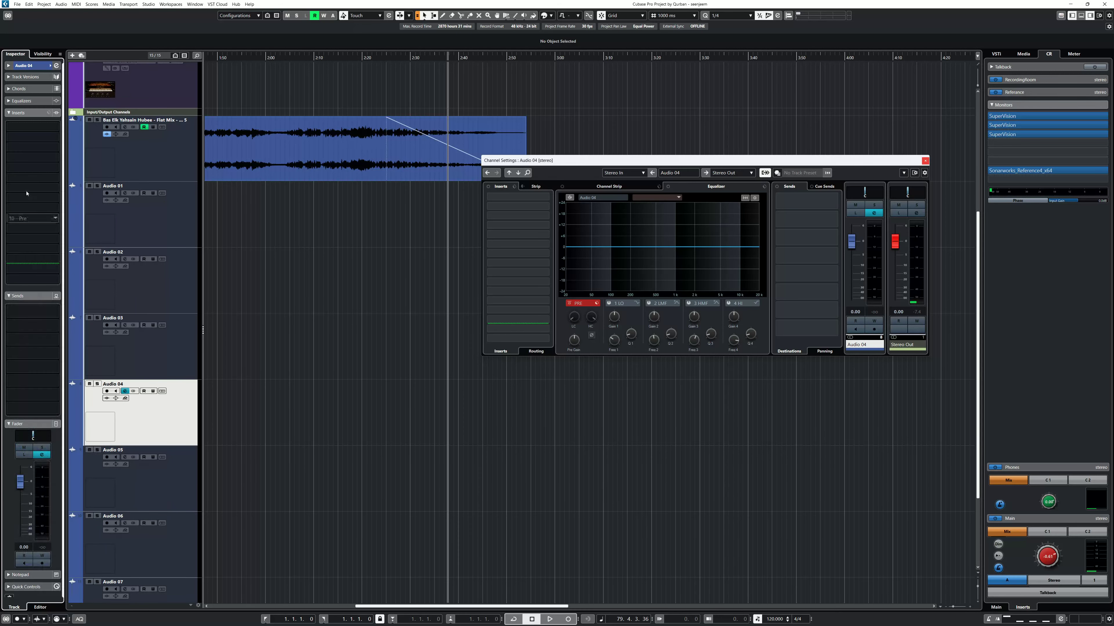
pyautogui.click(28, 112)
pyautogui.click(28, 124)
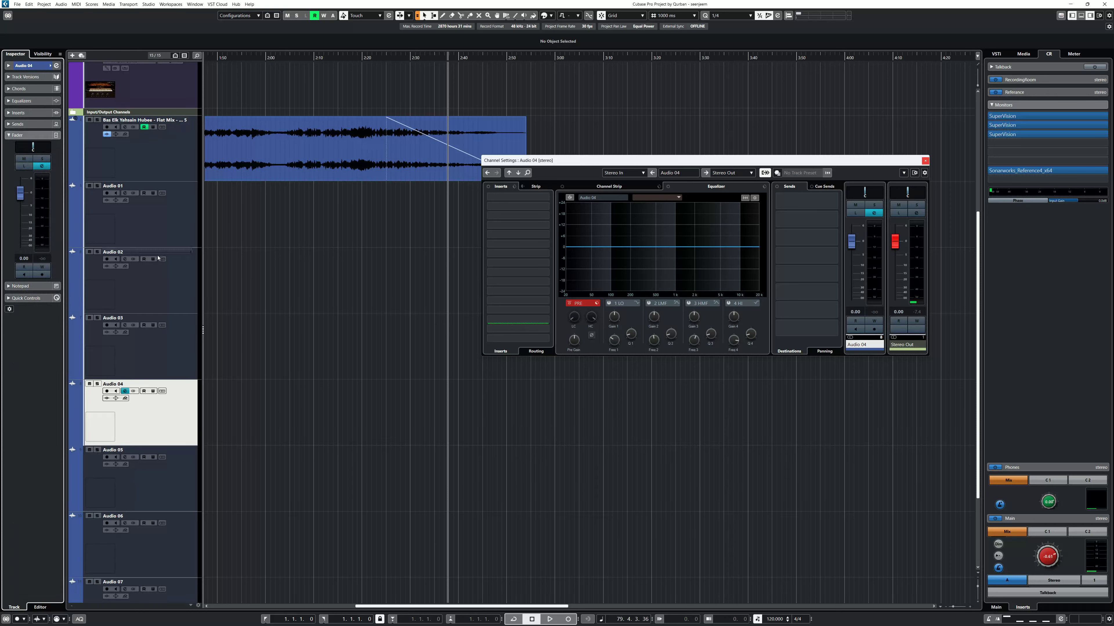
# Step: Collapse the Inspector's Fader section on Audio 03 and check the section states by selecting Audio 01 through Audio 05
pyautogui.click(146, 350)
pyautogui.click(18, 135)
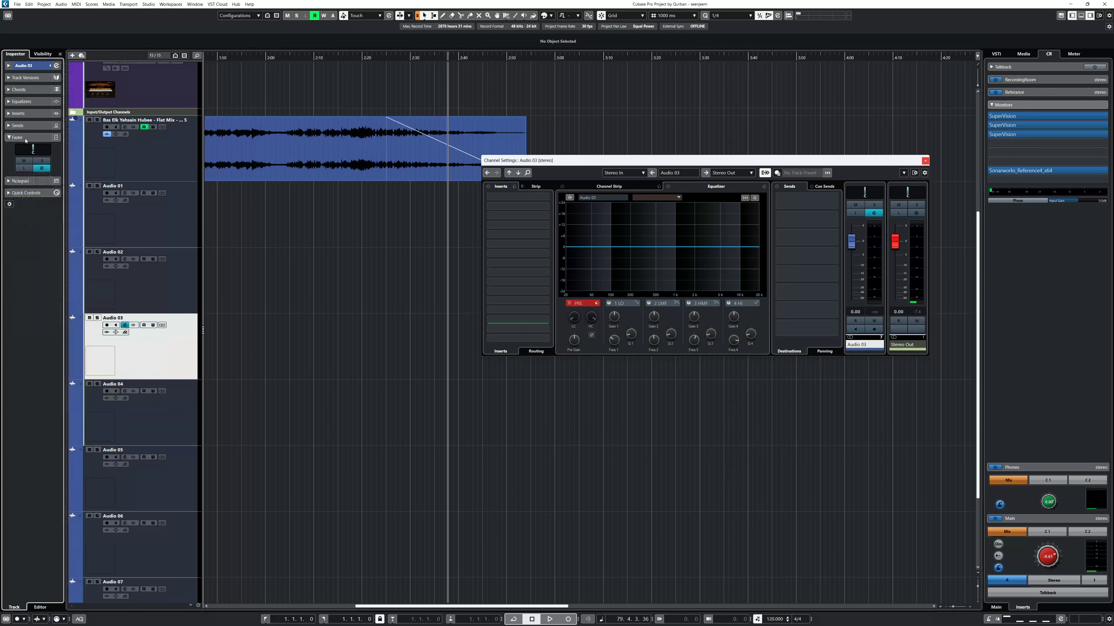
pyautogui.click(171, 220)
pyautogui.click(169, 285)
pyautogui.click(168, 351)
pyautogui.click(166, 417)
pyautogui.click(166, 457)
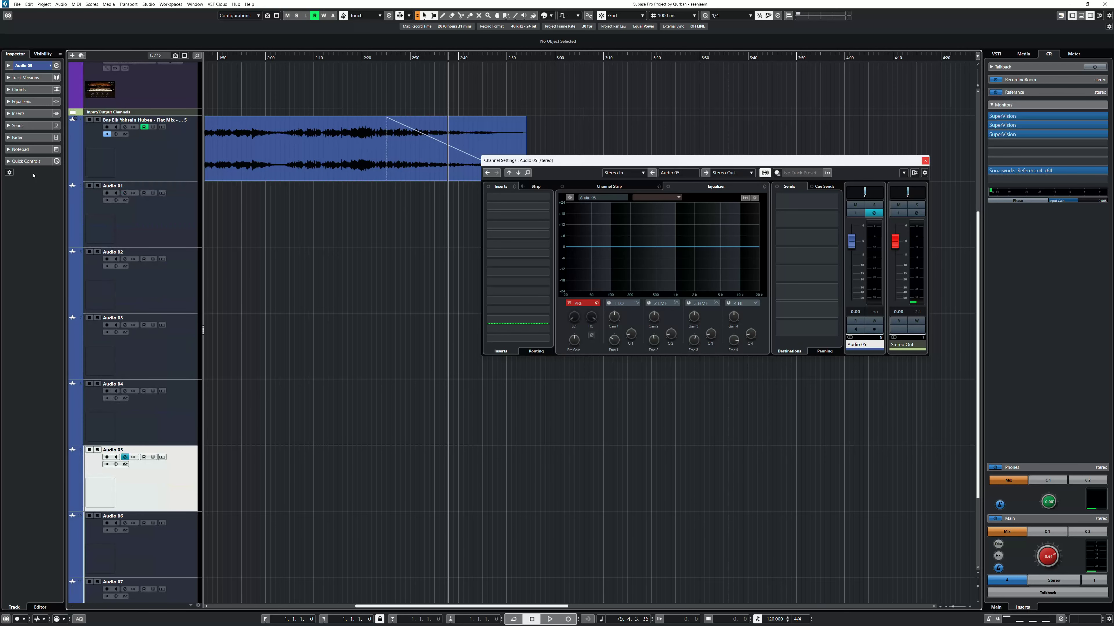
# Step: Expand the Fader section on Audio 05 and check it while selecting Audio 01, Audio 02 and Audio 03
pyautogui.click(18, 138)
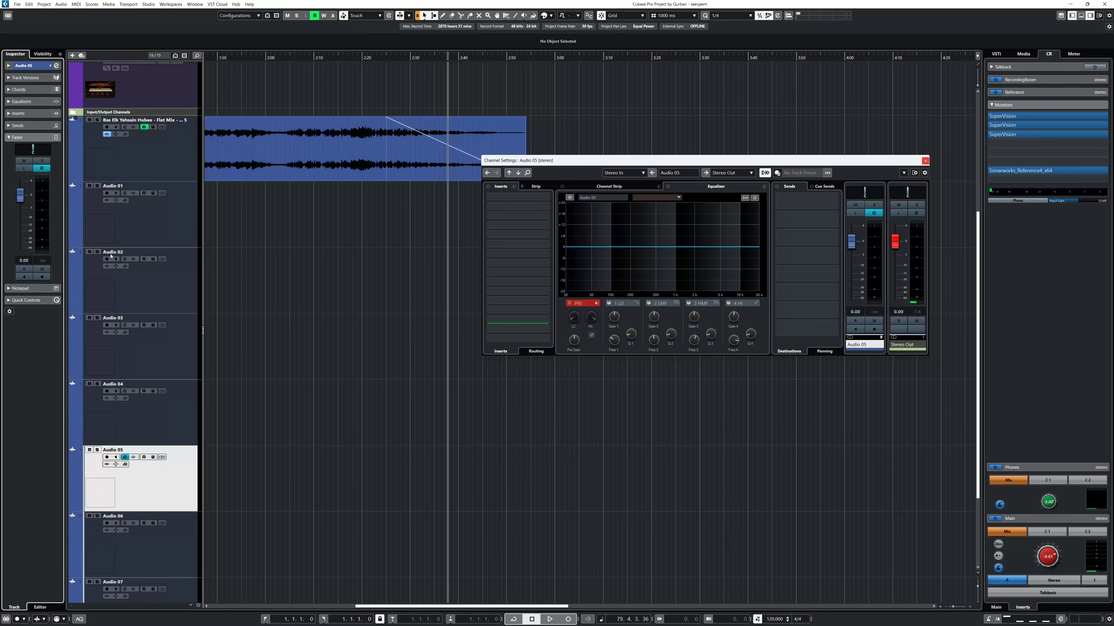
pyautogui.click(136, 228)
pyautogui.click(162, 291)
pyautogui.click(130, 355)
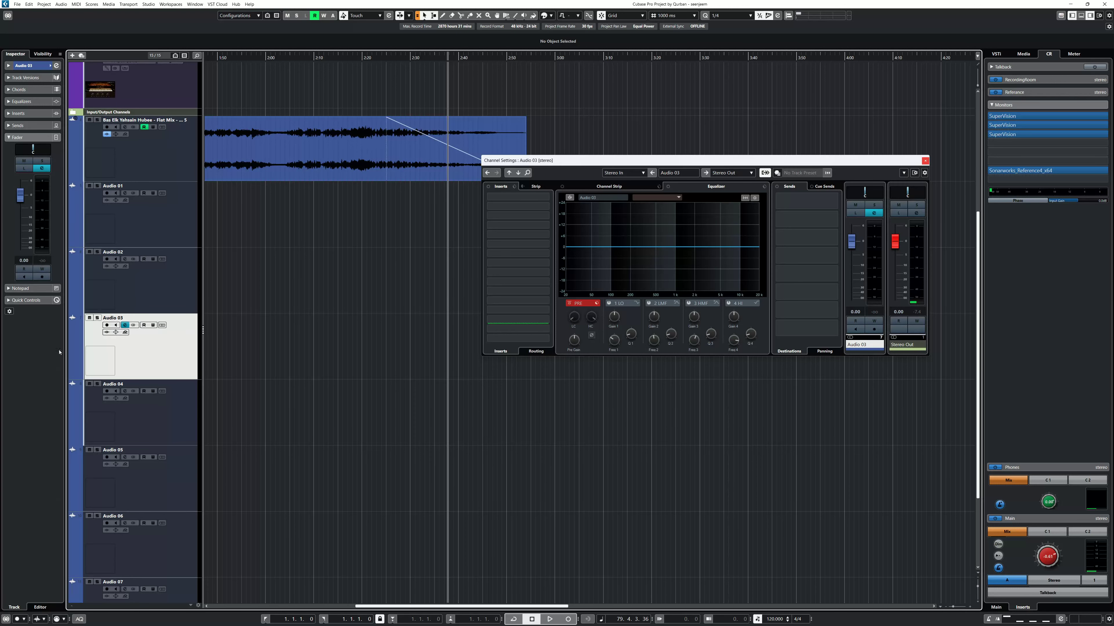
# Step: Open the Audio Track Inspector Settings and unpin the Fader section
pyautogui.click(9, 312)
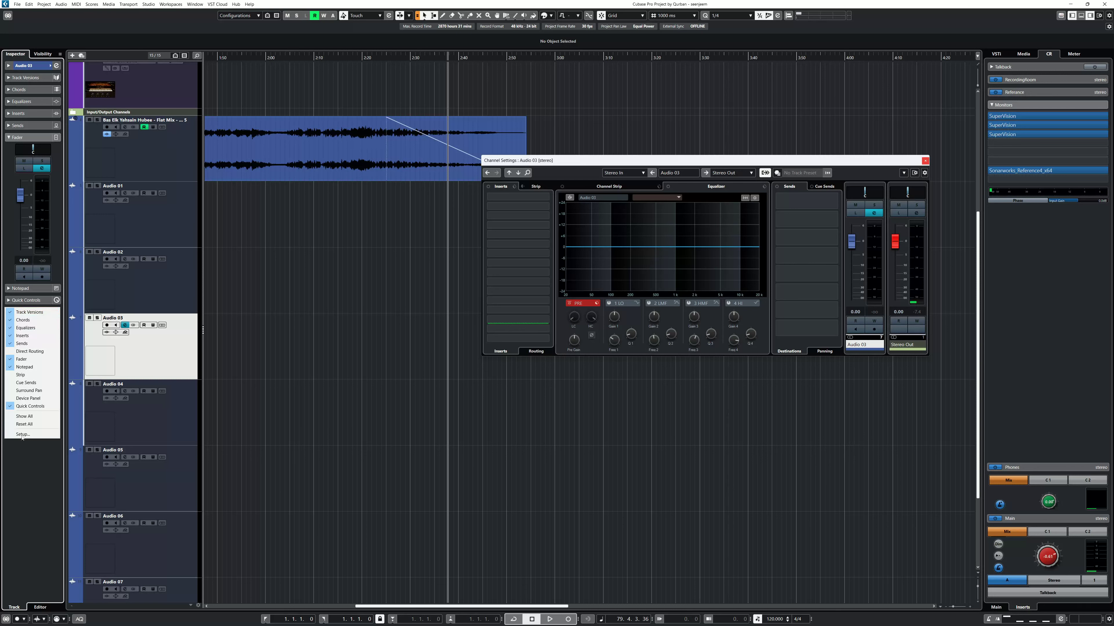
pyautogui.click(34, 486)
pyautogui.click(8, 311)
pyautogui.click(25, 434)
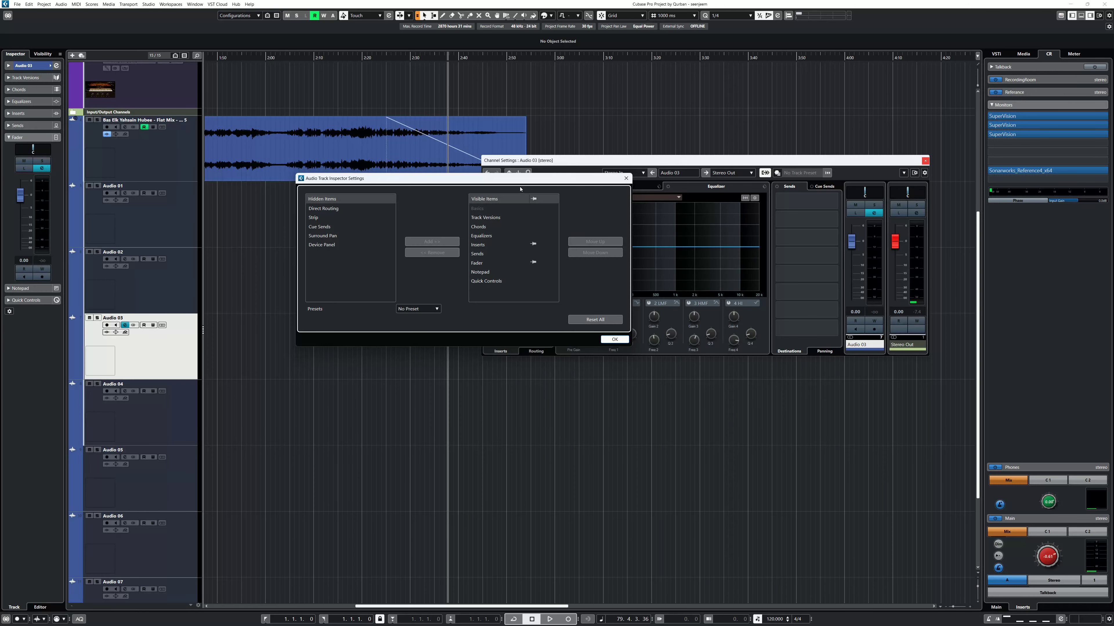
pyautogui.moveTo(515, 180); pyautogui.dragTo(568, 191)
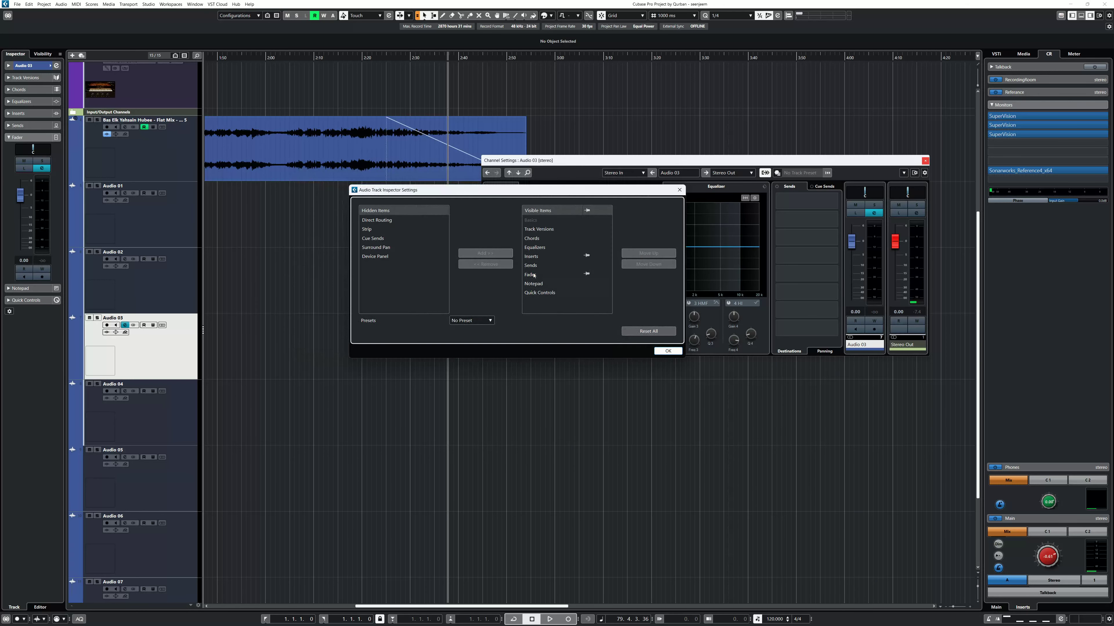
pyautogui.click(589, 275)
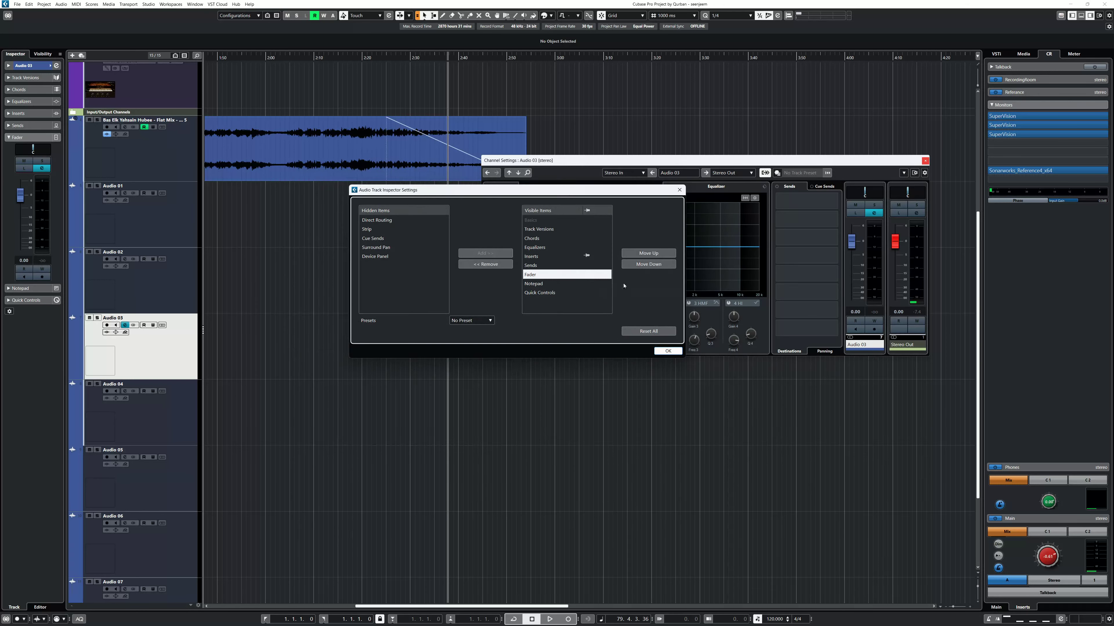
pyautogui.click(663, 351)
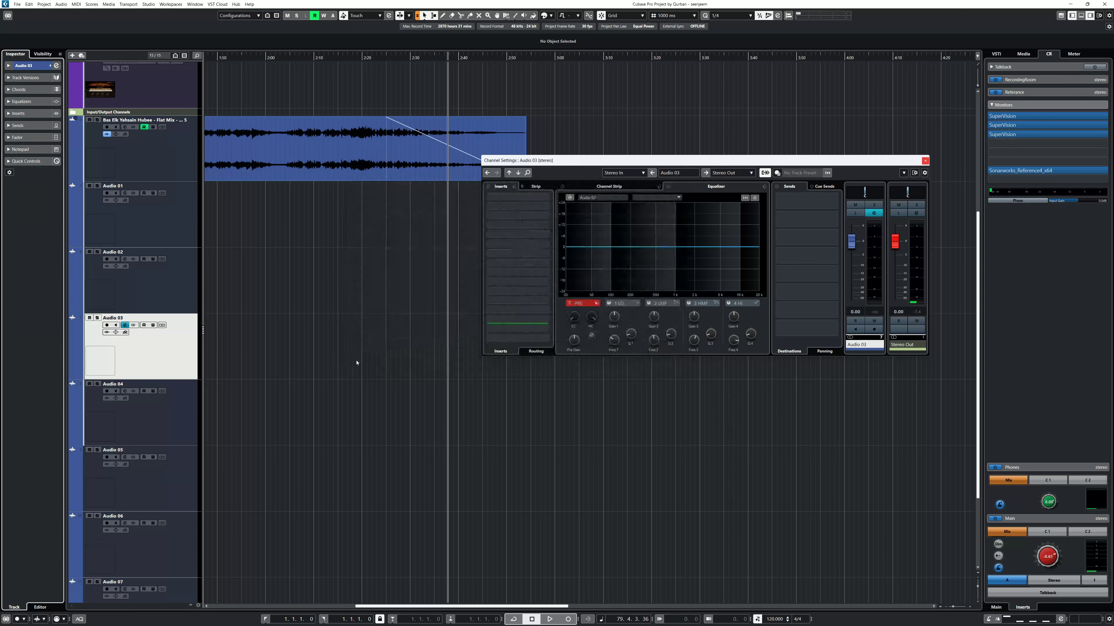
# Step: Expand the Fader section on Audio 01 and compare it while switching to Audio 02 and Audio 03
pyautogui.click(105, 283)
pyautogui.click(104, 224)
pyautogui.click(25, 138)
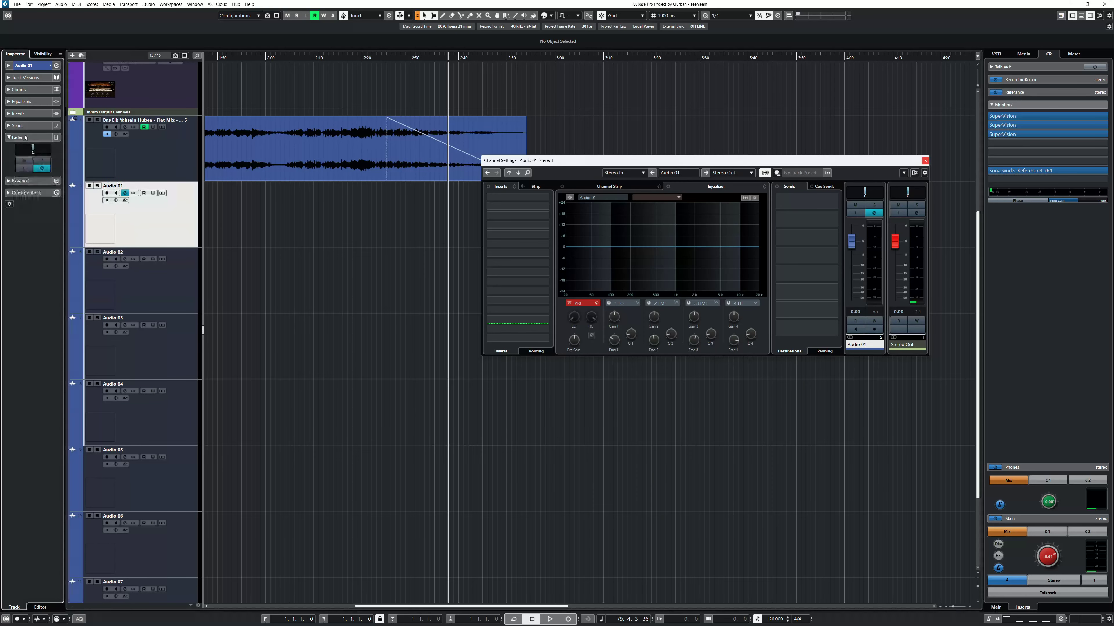
pyautogui.click(166, 290)
pyautogui.click(166, 355)
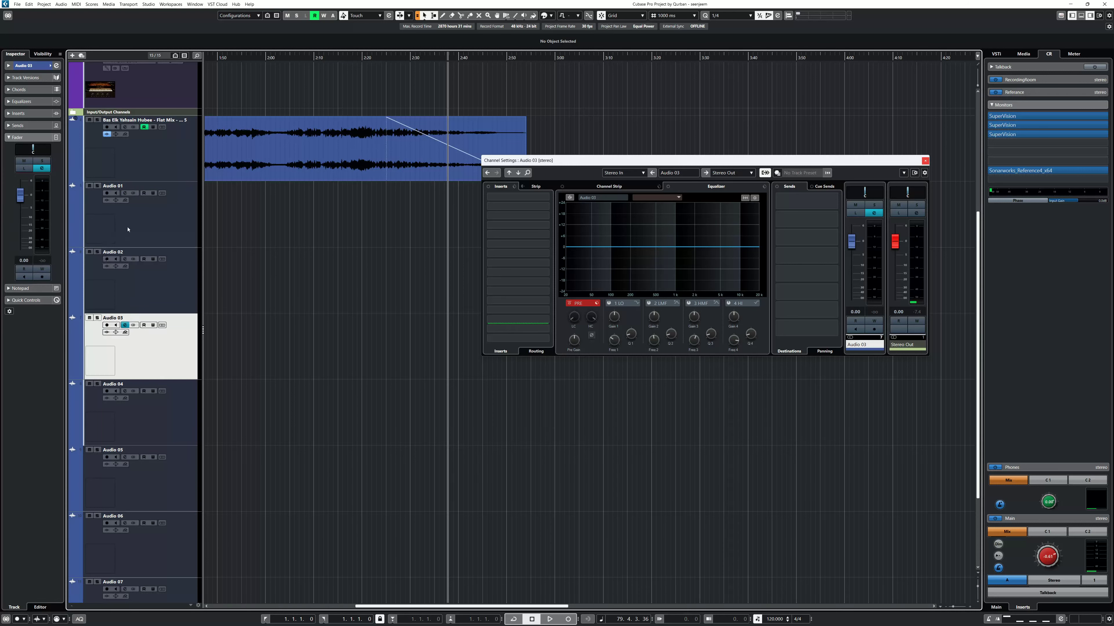
# Step: Collapse the Fader section on Audio 02, and expand it again with the mix track selected
pyautogui.click(131, 235)
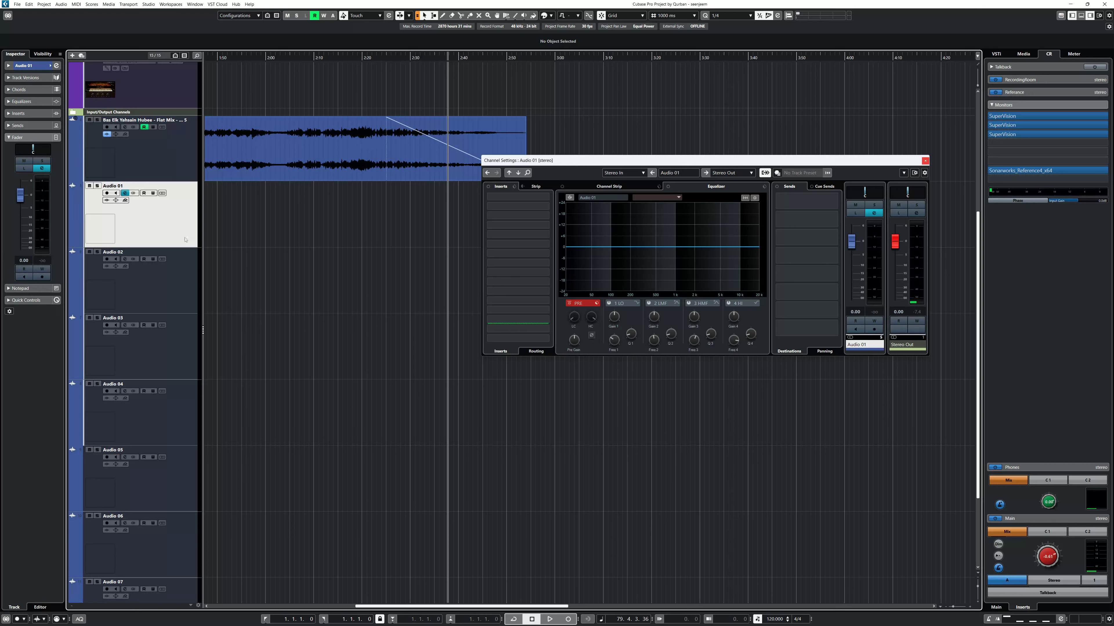
pyautogui.press('Down')
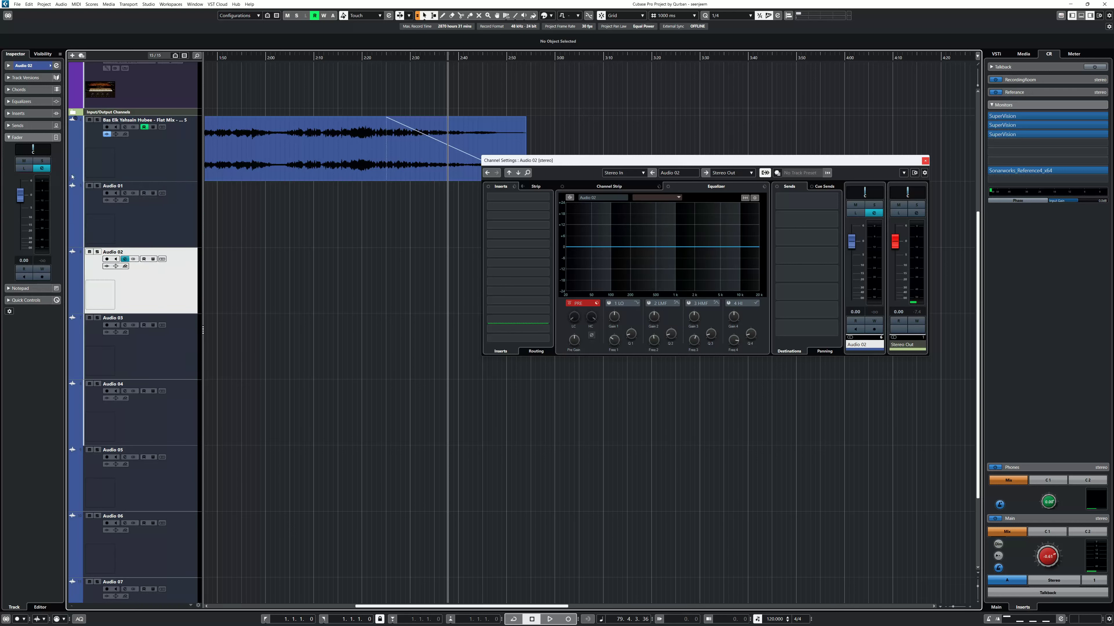
pyautogui.click(31, 137)
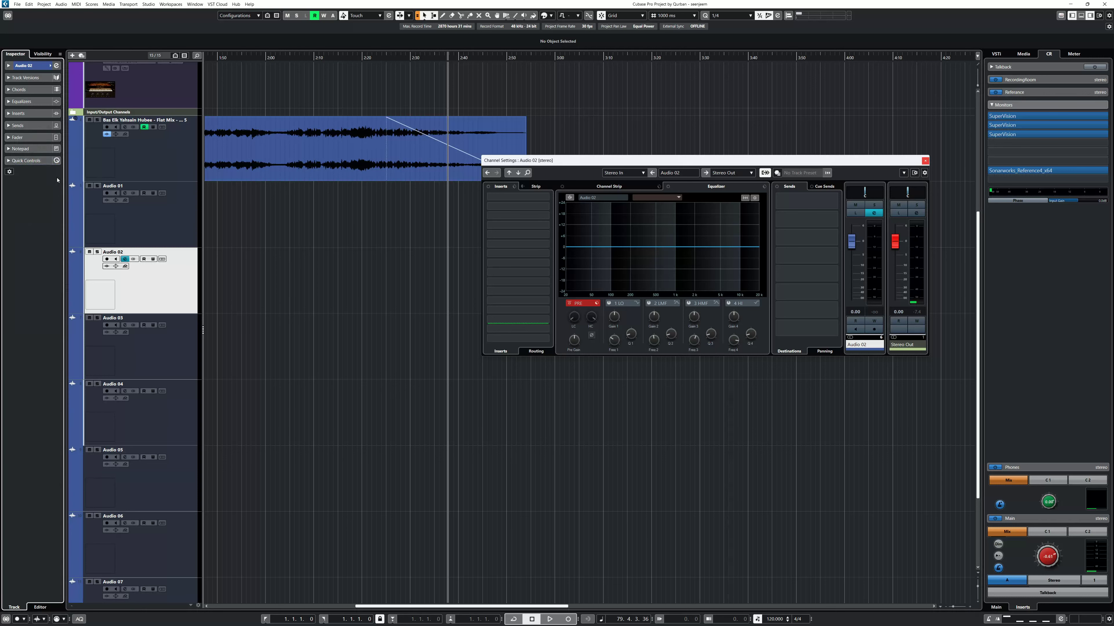
pyautogui.click(130, 360)
pyautogui.click(140, 158)
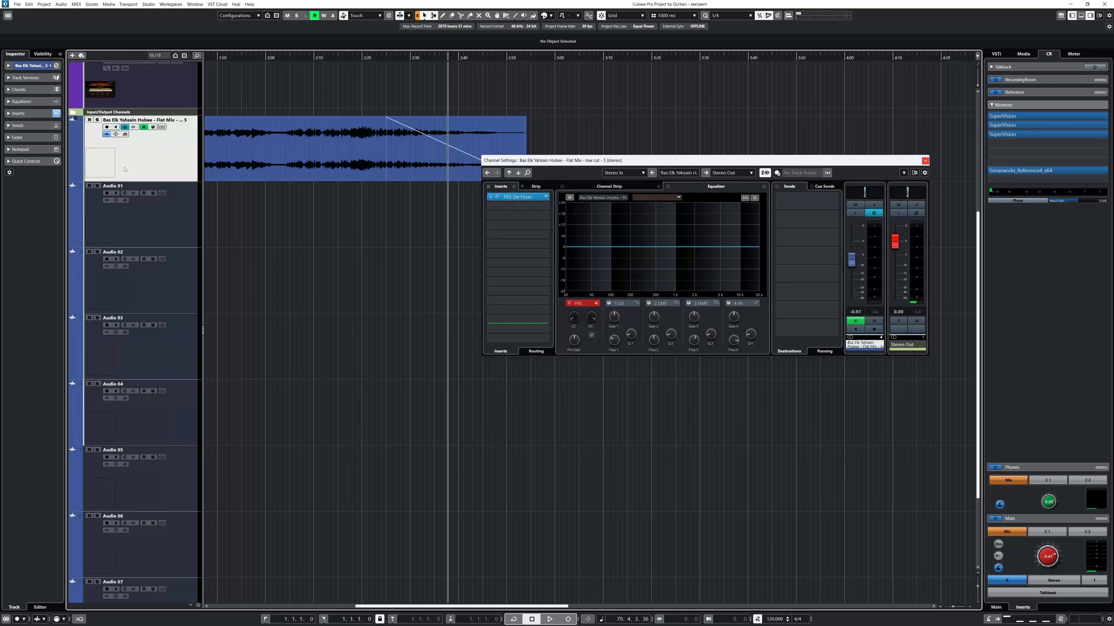
pyautogui.click(29, 138)
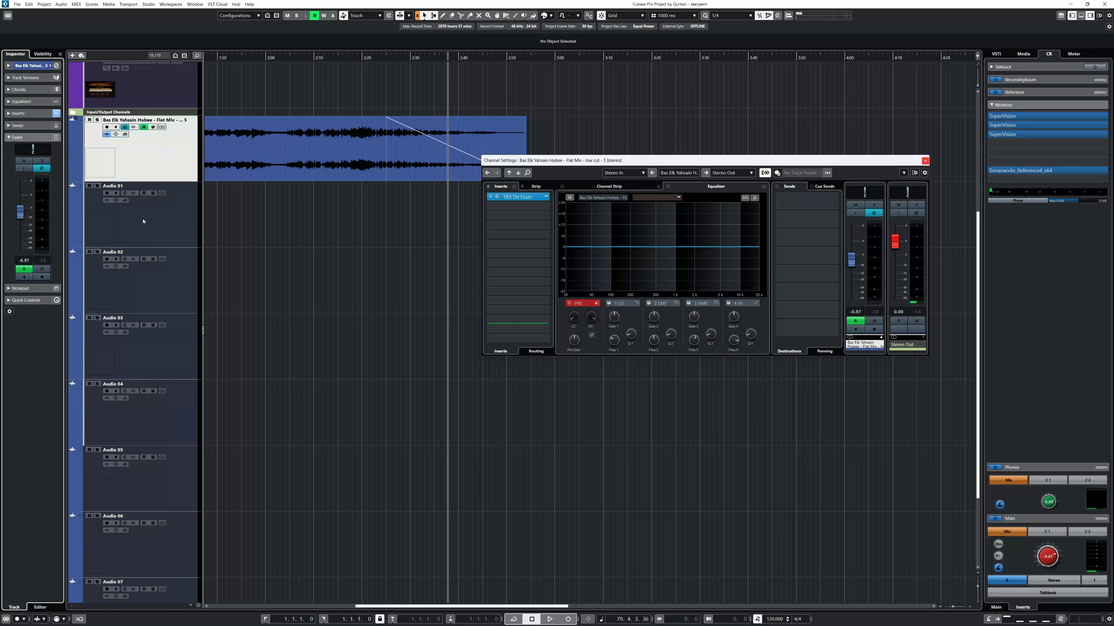
# Step: Expand Sends on the mix track and Inserts on Audio 01, and switch the selection to Audio 03
pyautogui.click(27, 125)
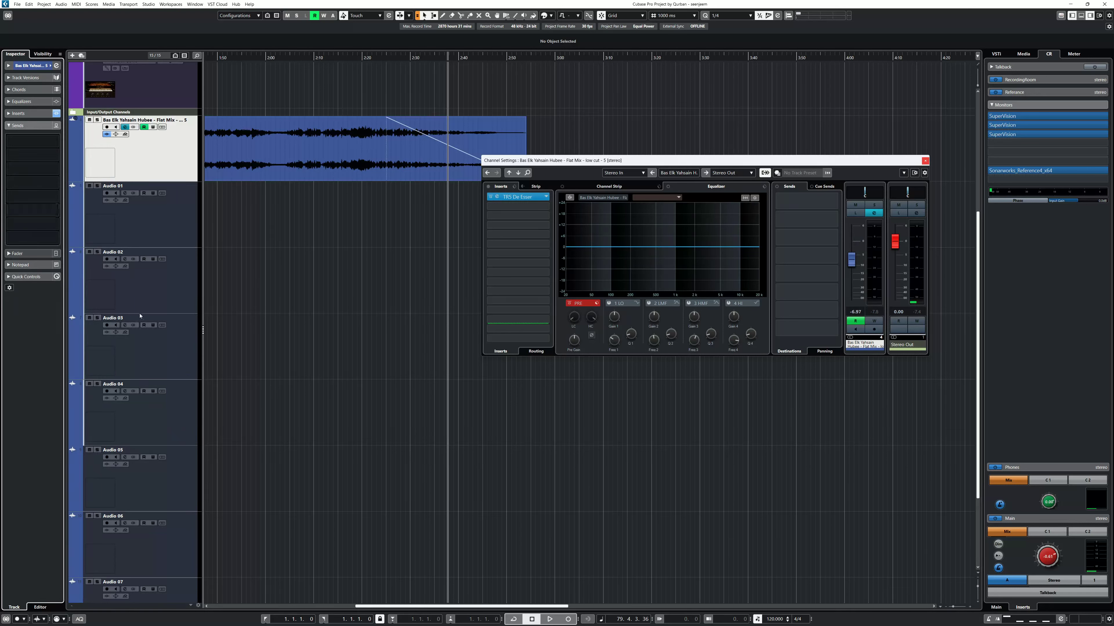
pyautogui.click(154, 219)
pyautogui.click(28, 113)
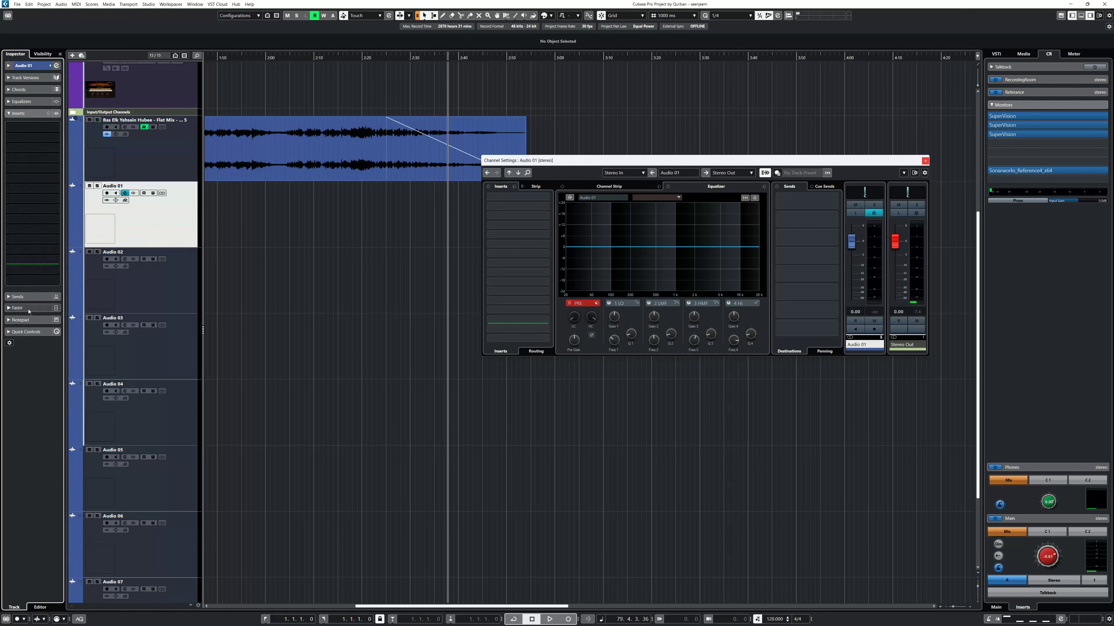
pyautogui.click(154, 355)
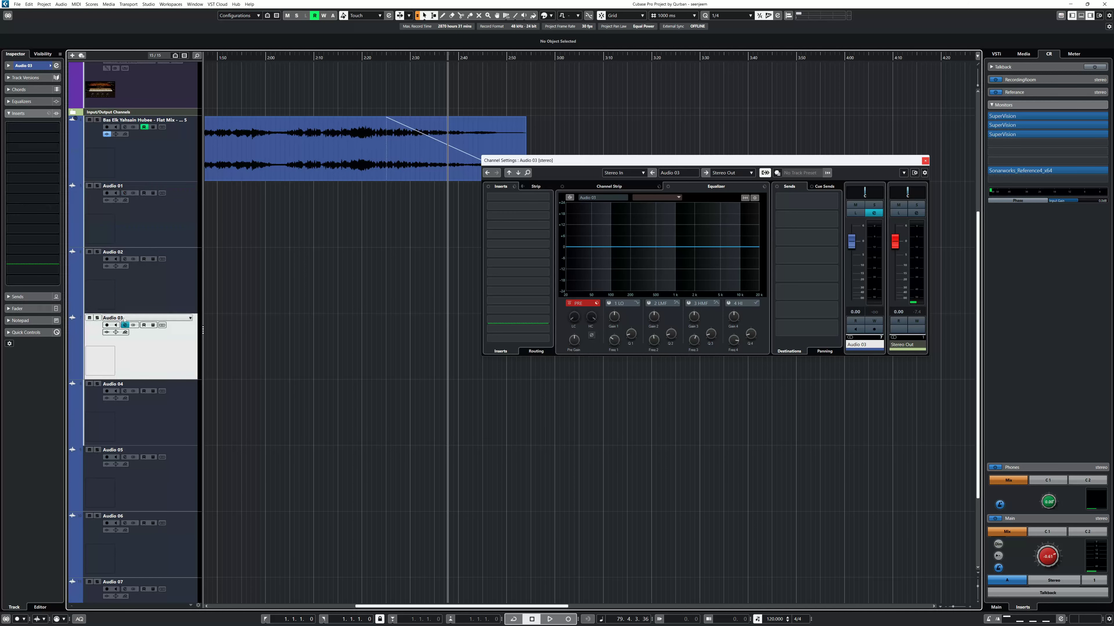
# Step: Expand the Fader section beside Inserts on Audio 02, and collapse the open Inspector sections
pyautogui.press('Up')
pyautogui.click(31, 309)
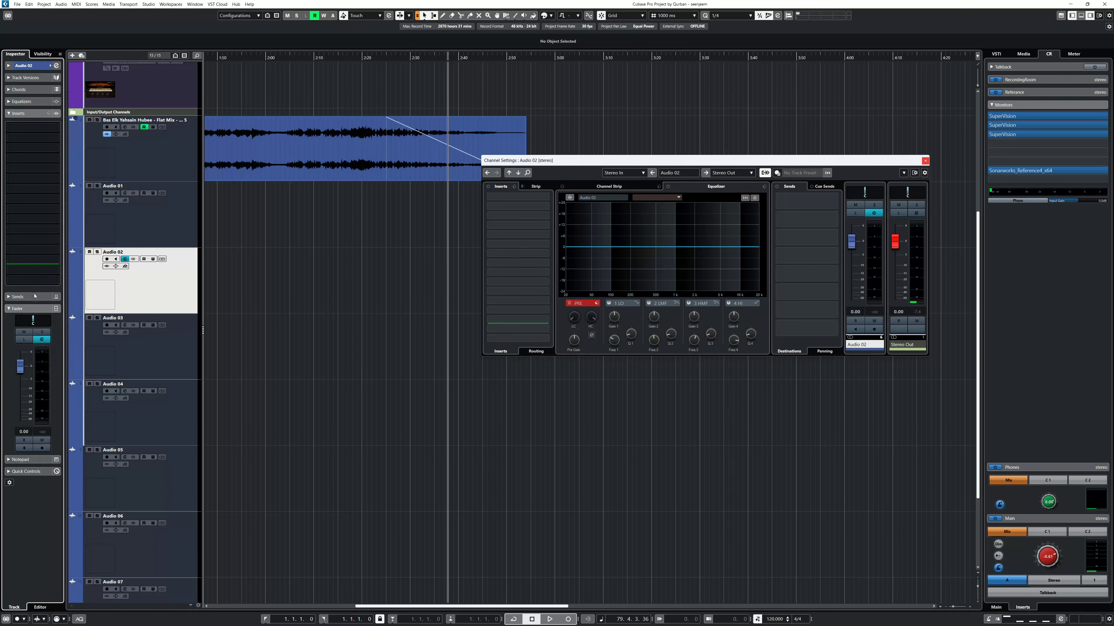
pyautogui.click(27, 114)
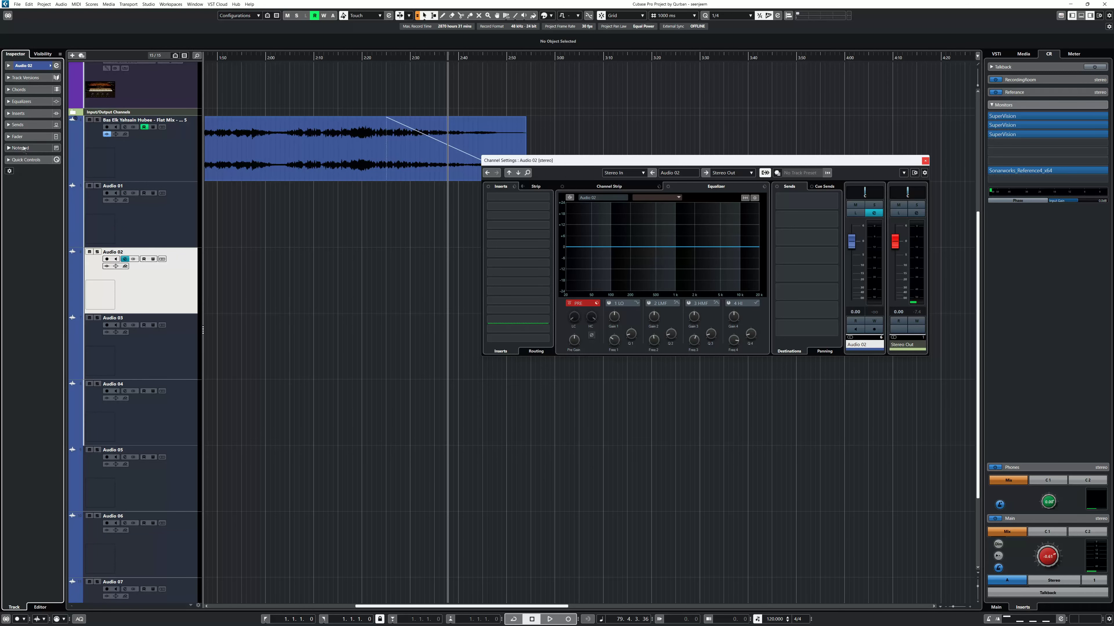
# Step: Move the track selection down from Audio 02 to Audio 06
pyautogui.press('Down')
pyautogui.press('Down')
pyautogui.press('Down')
pyautogui.press('Down')
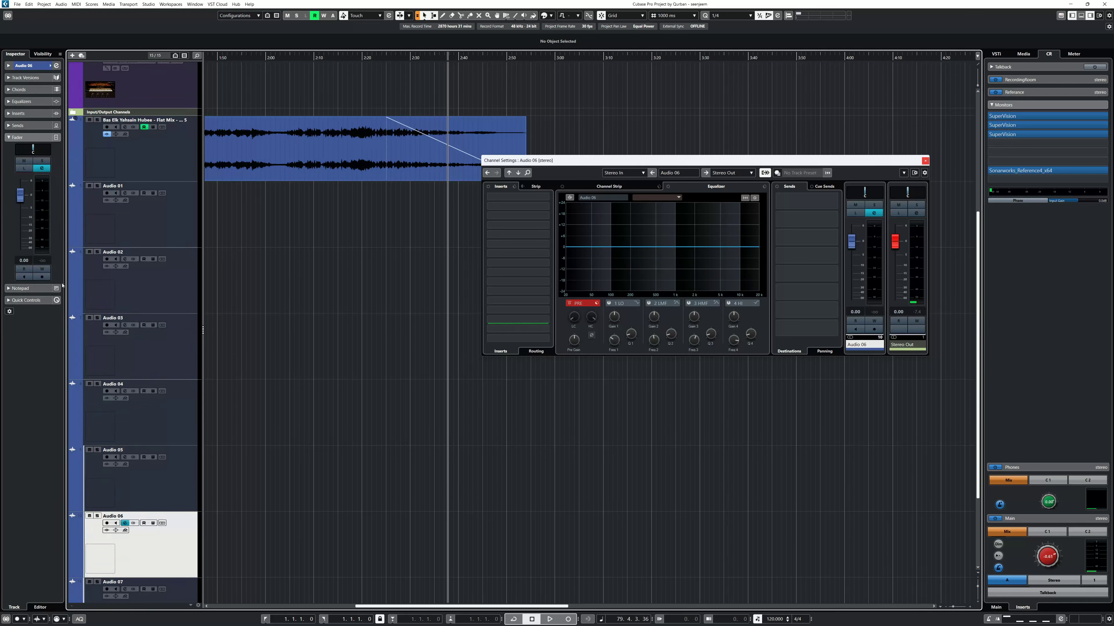
# Step: Reset the Inspector sections to their defaults and pin the Fader section in the Audio Track Inspector Settings
pyautogui.click(9, 311)
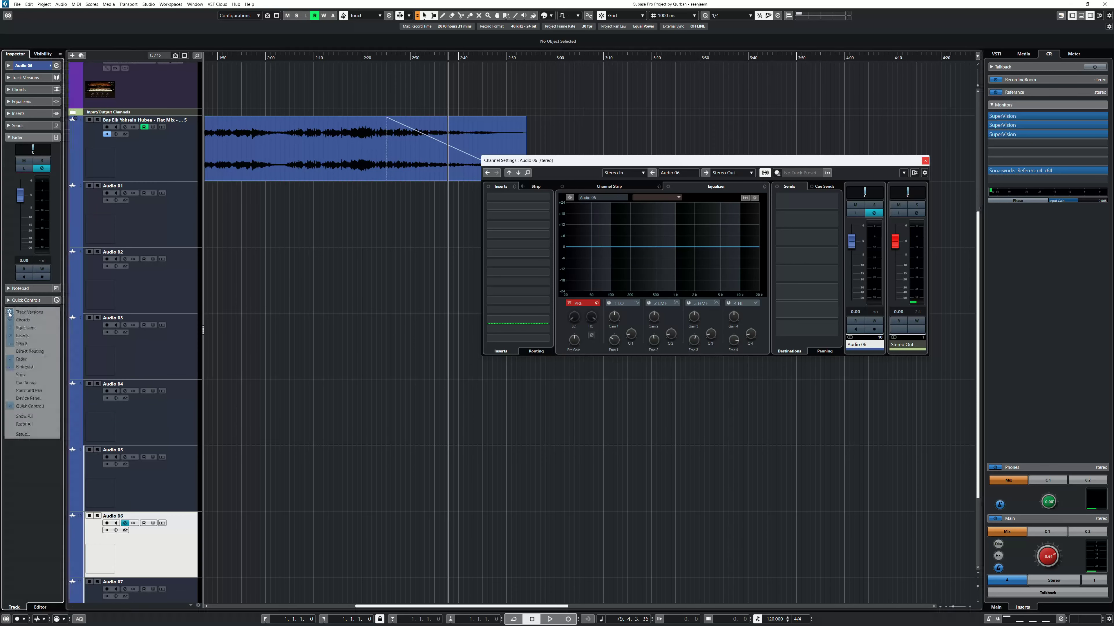
pyautogui.click(13, 425)
pyautogui.click(10, 160)
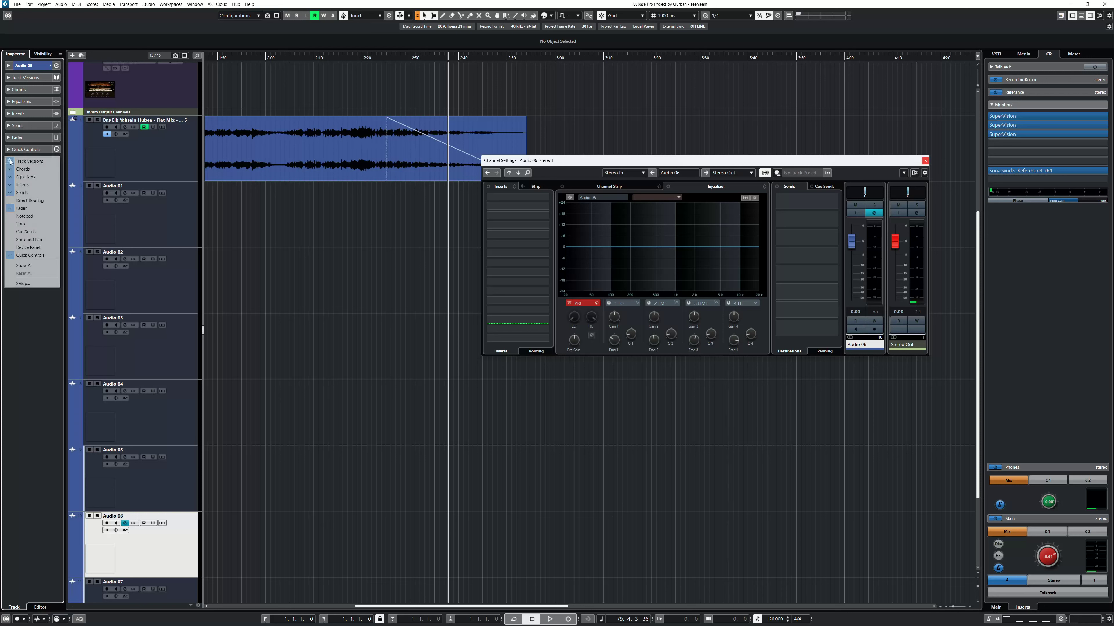
pyautogui.click(47, 292)
pyautogui.click(9, 160)
pyautogui.click(26, 285)
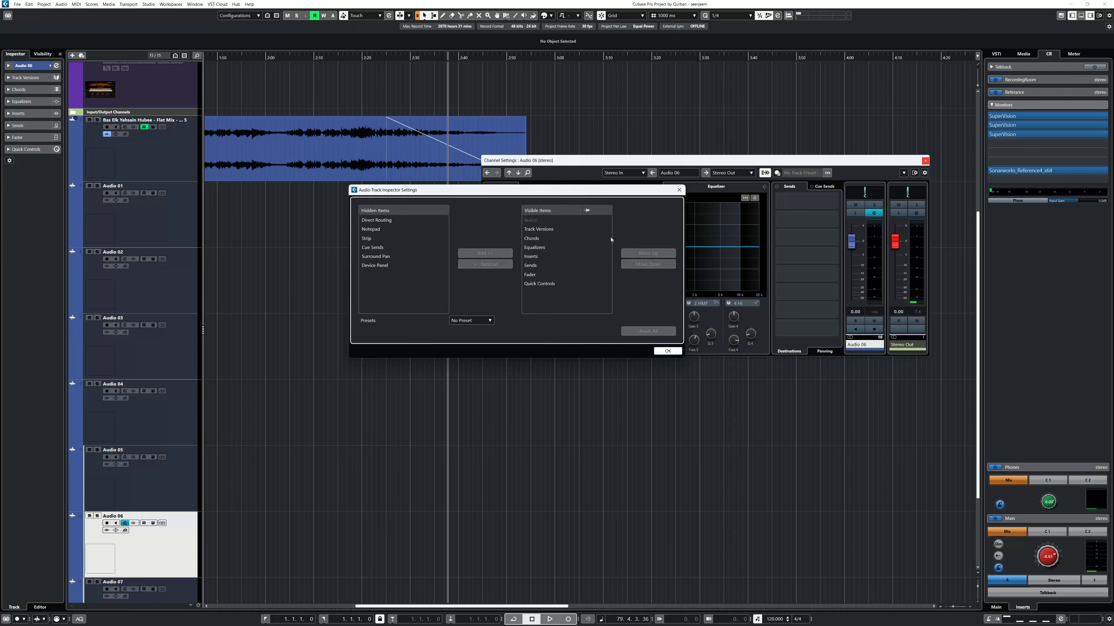
pyautogui.click(535, 276)
pyautogui.click(585, 276)
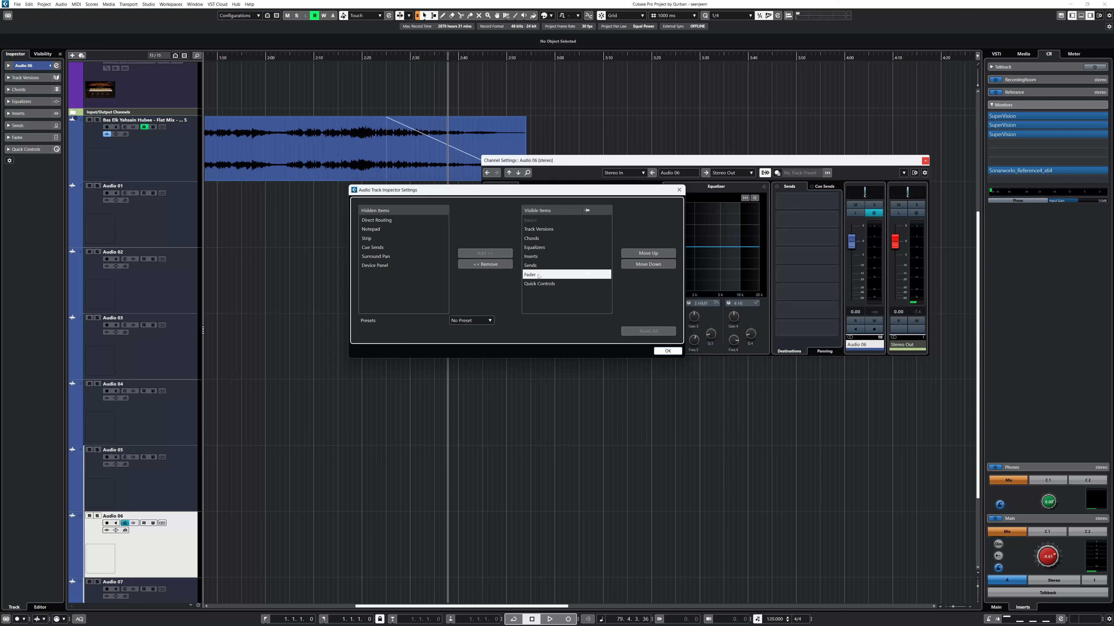
pyautogui.click(589, 222)
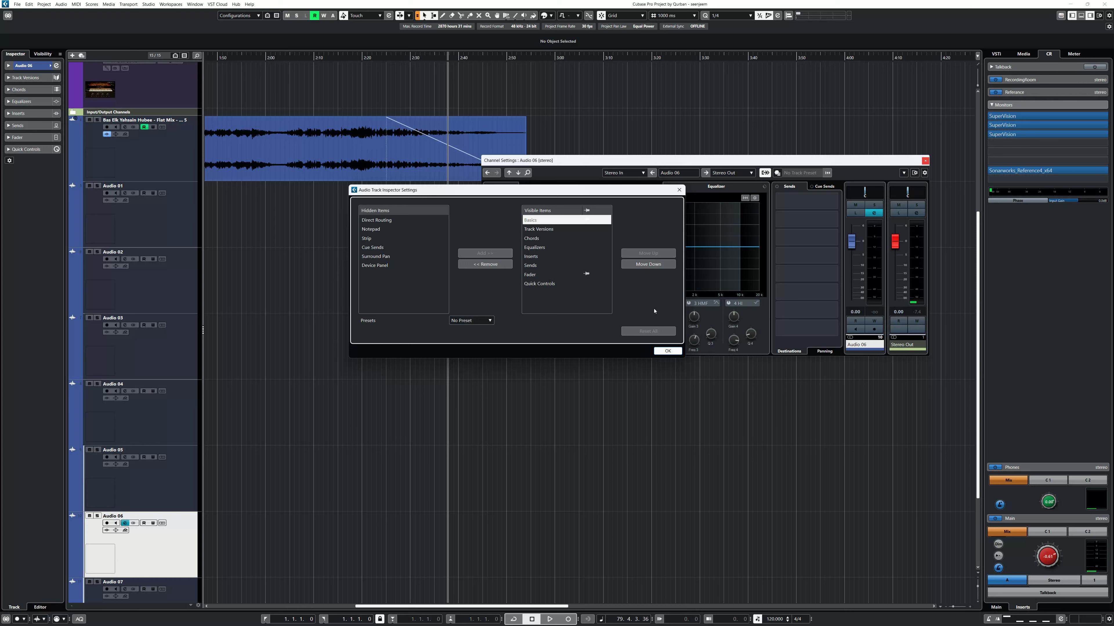
pyautogui.click(668, 351)
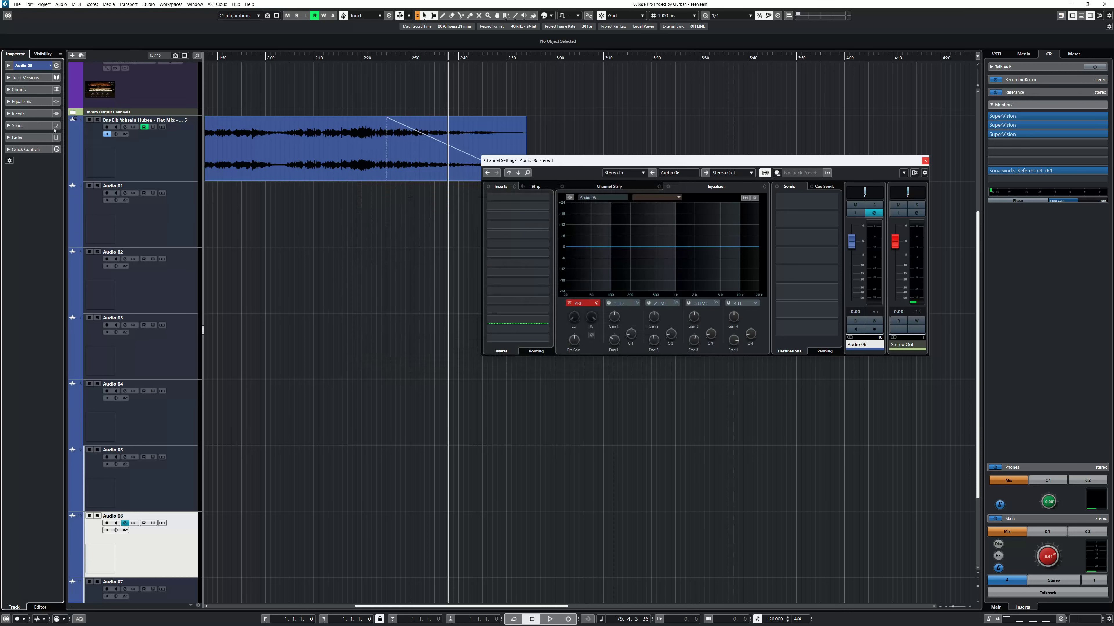
# Step: Expand the pinned Fader section on Audio 06, and briefly open Inserts and Equalizers alongside it
pyautogui.click(35, 138)
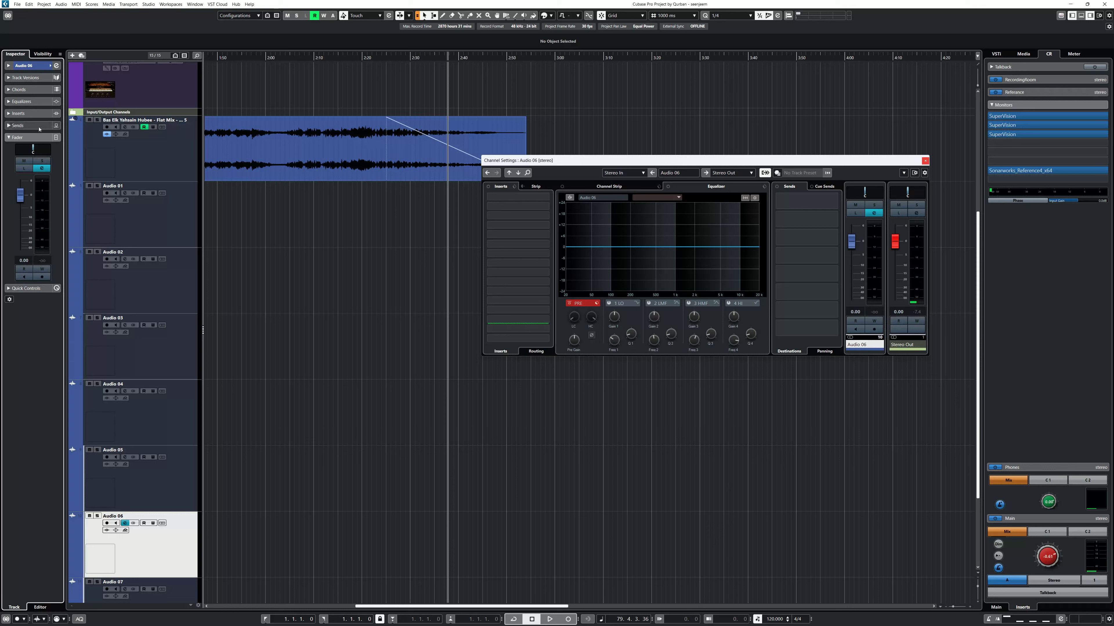
pyautogui.click(18, 114)
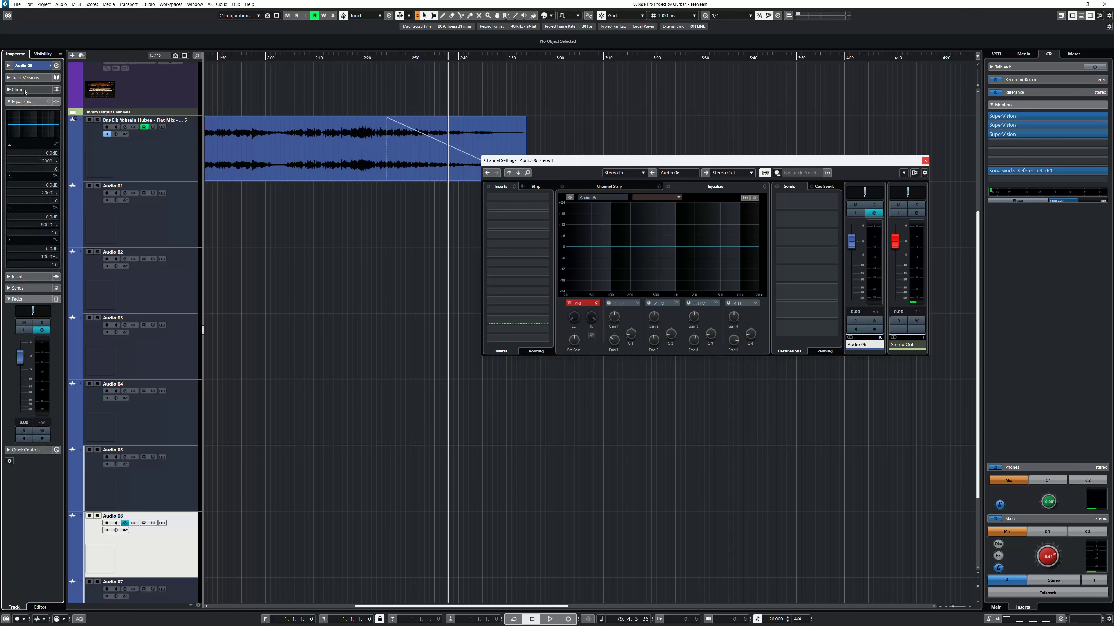
pyautogui.click(24, 101)
pyautogui.click(26, 101)
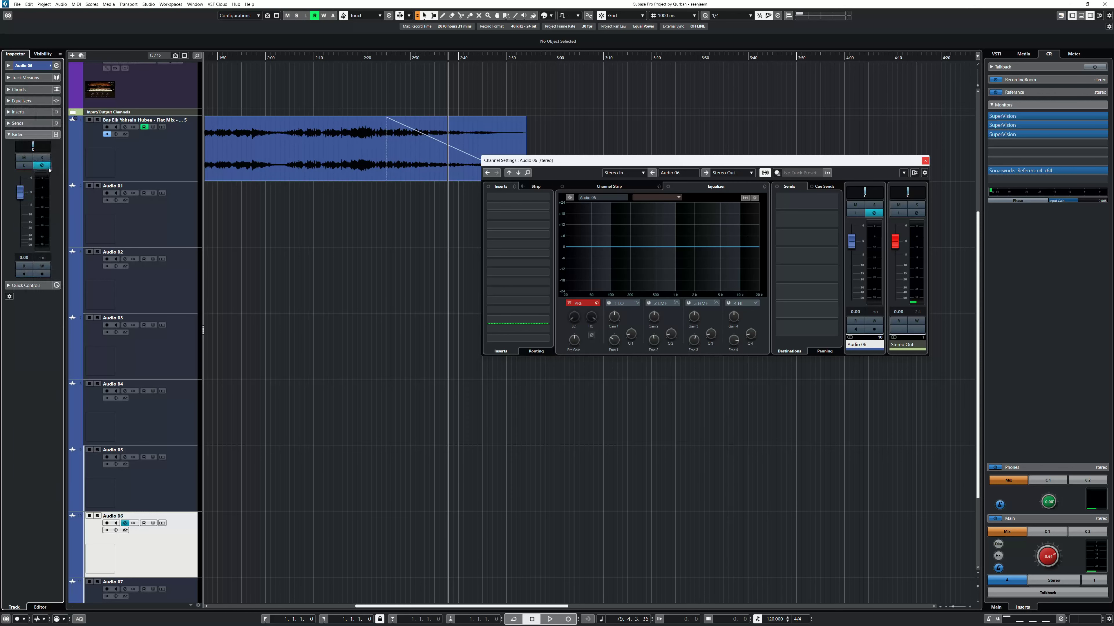
# Step: Move the track selection from Audio 06 through the neighbouring audio tracks and settle on Audio 03
pyautogui.click(144, 347)
pyautogui.press('Up')
pyautogui.press('Up')
pyautogui.click(163, 338)
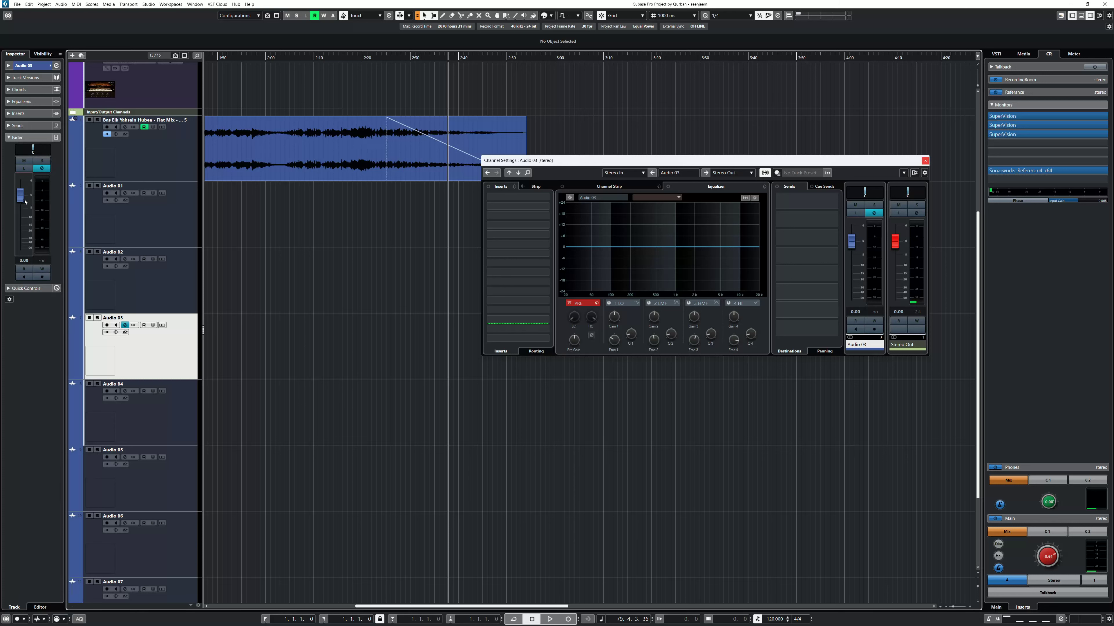
# Step: Check the available panner types, Stereo Combined Panner and Stereo Balance Panner, on Audio 03's fader without changing the type
pyautogui.doubleClick(42, 150)
pyautogui.rightClick(54, 152)
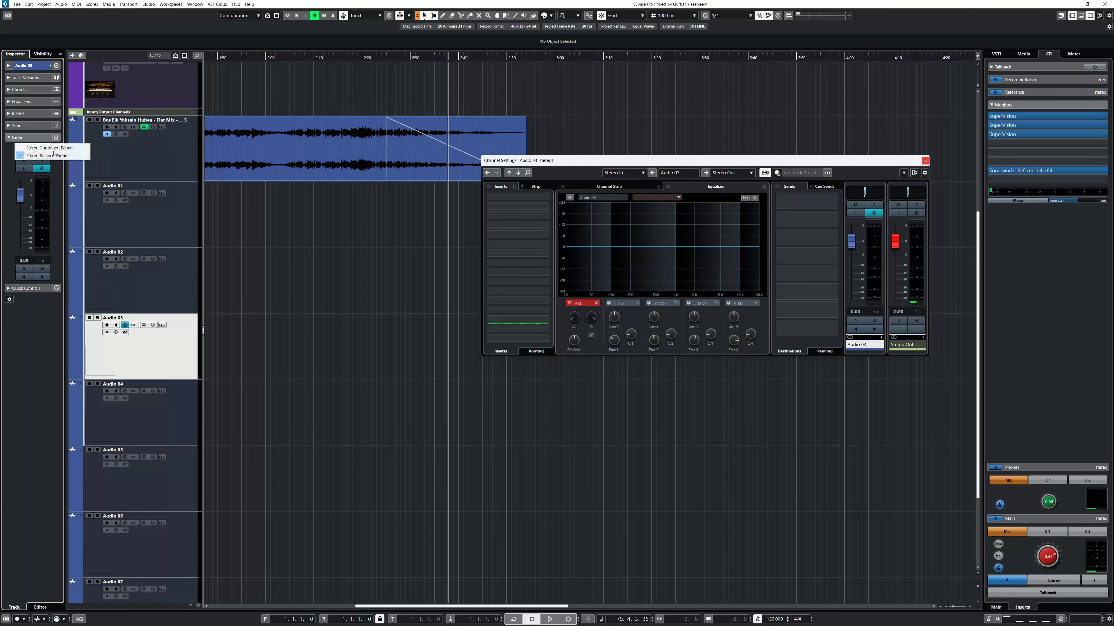
pyautogui.click(28, 333)
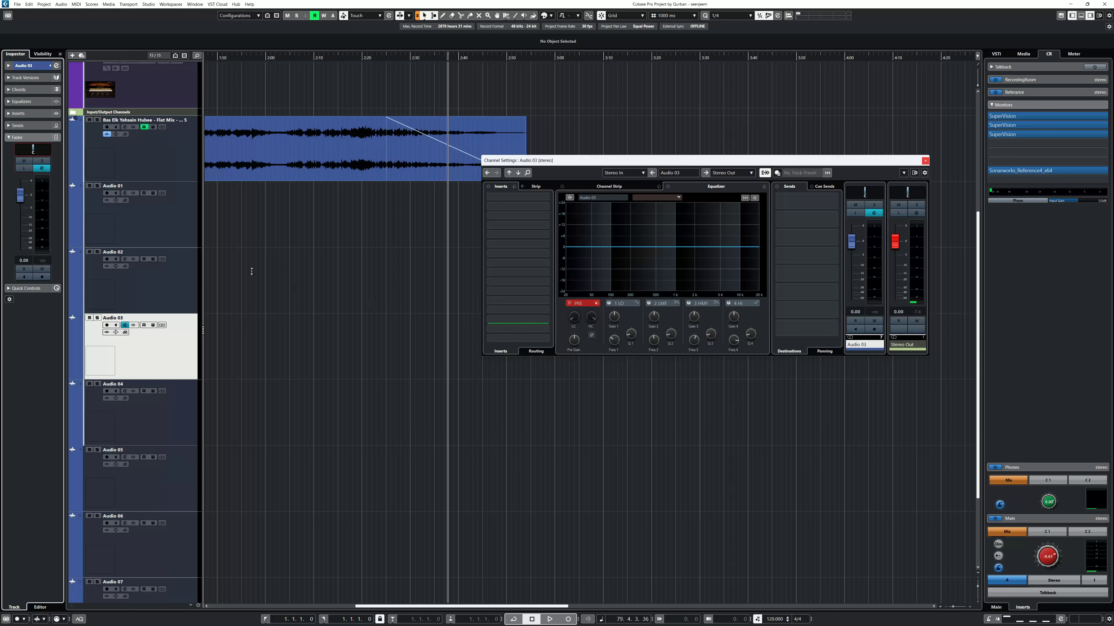
pyautogui.doubleClick(43, 148)
pyautogui.rightClick(39, 155)
pyautogui.press('Escape')
# Step: Toggle Audio 03's Channel Settings window off and on again, and close it
pyautogui.click(401, 241)
pyautogui.press('e')
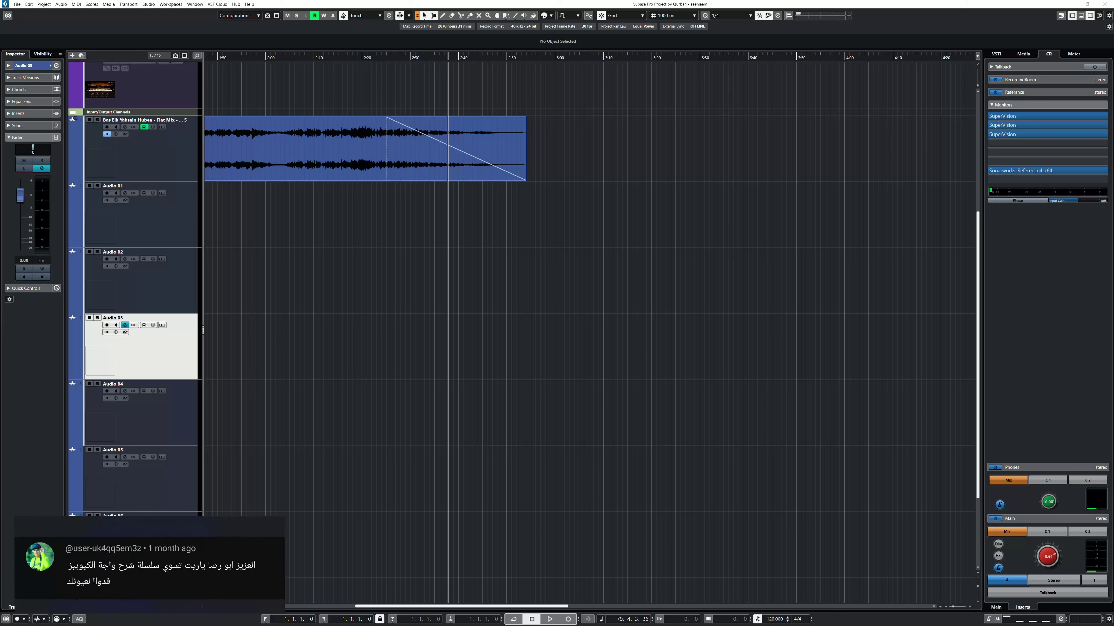
pyautogui.press('e')
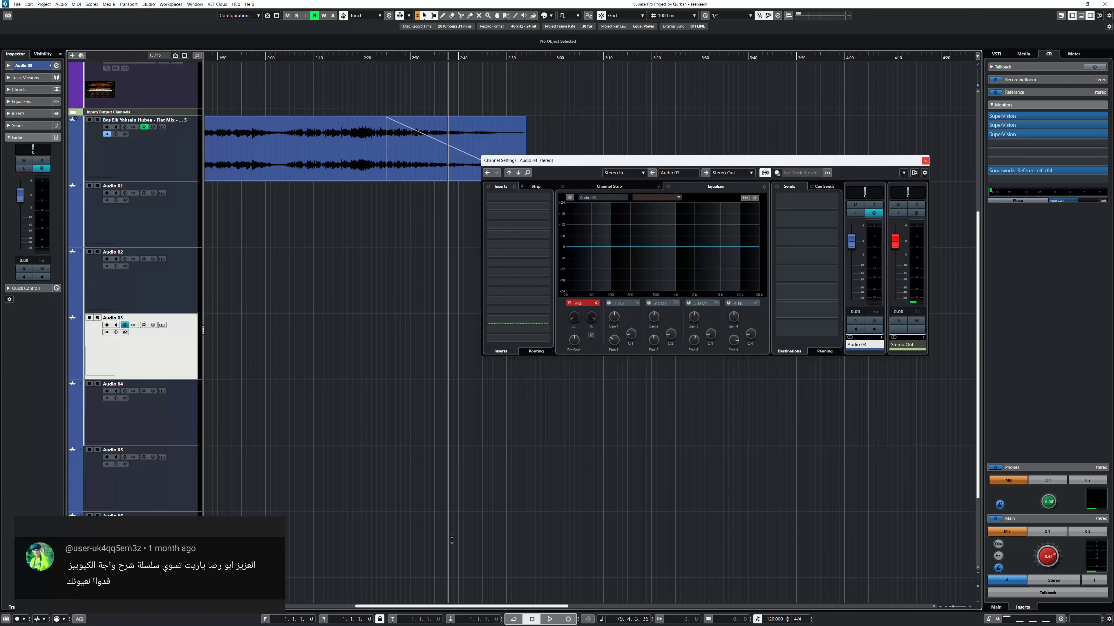
pyautogui.moveTo(458, 605); pyautogui.dragTo(405, 605)
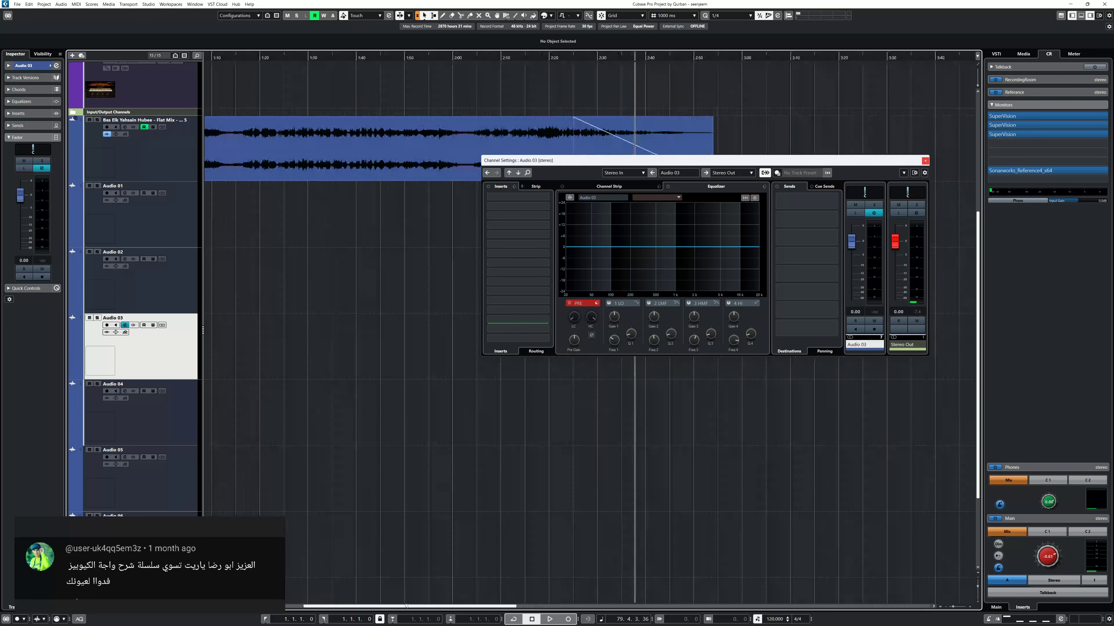
pyautogui.click(926, 160)
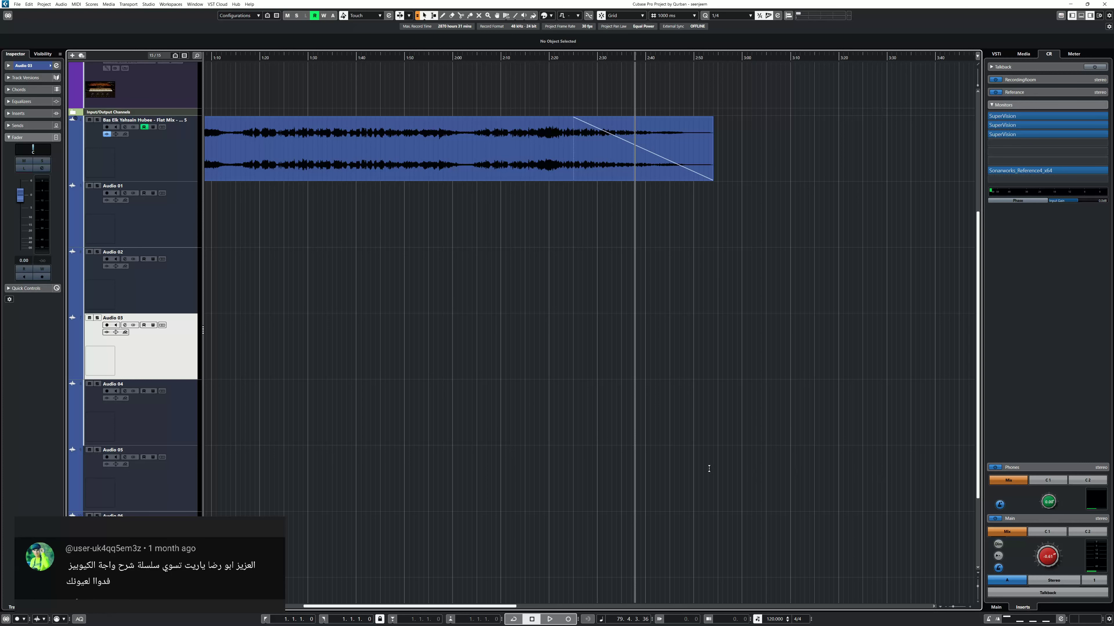
pyautogui.click(20, 5)
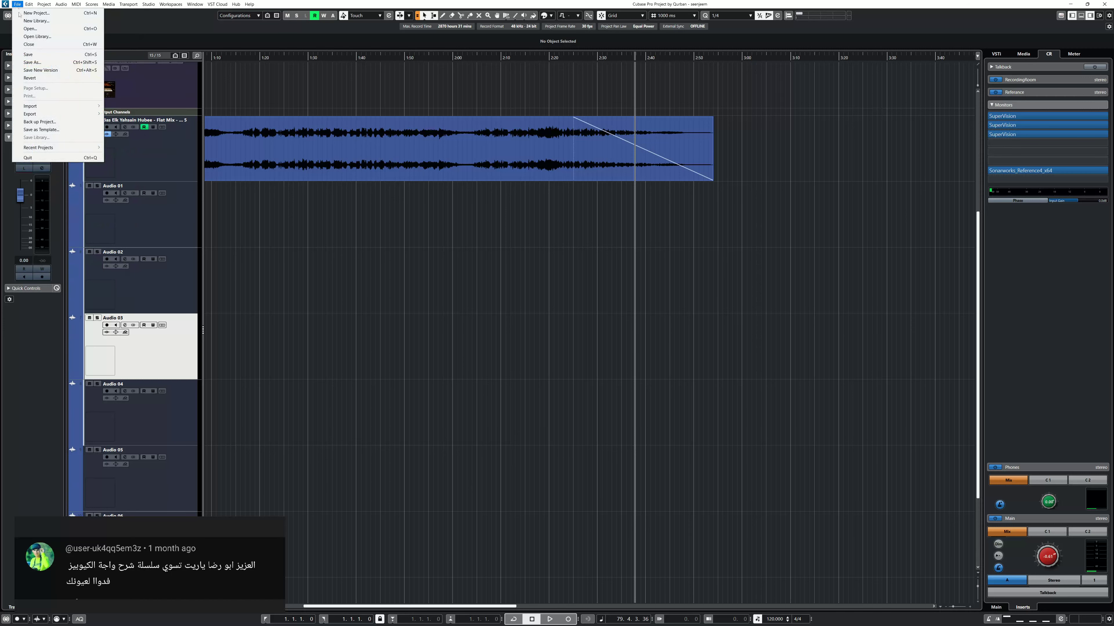
pyautogui.click(37, 6)
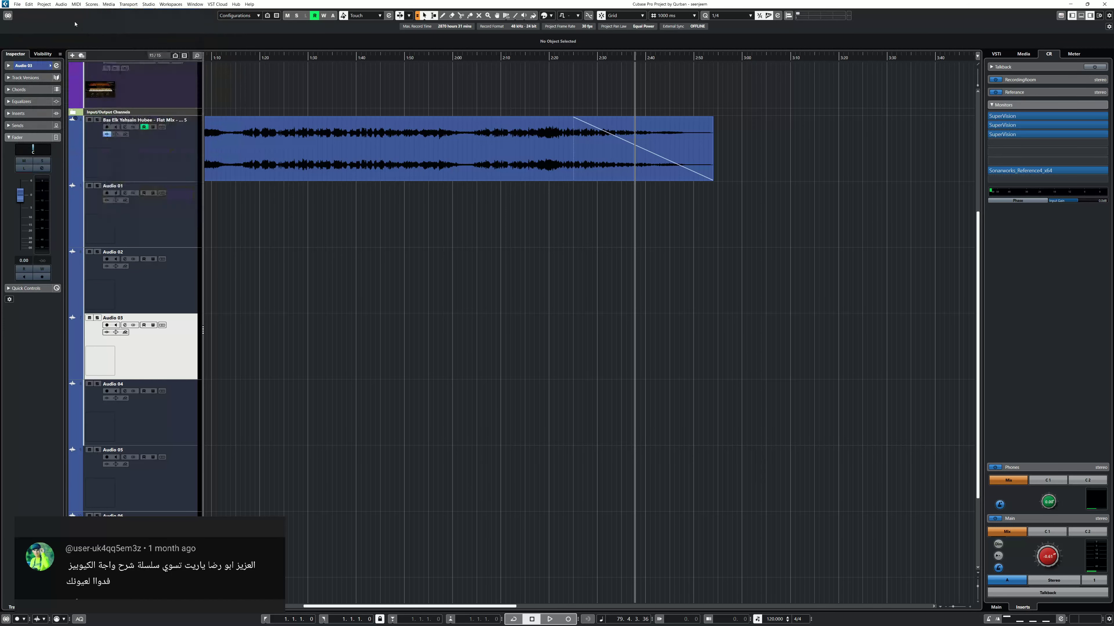
pyautogui.click(31, 4)
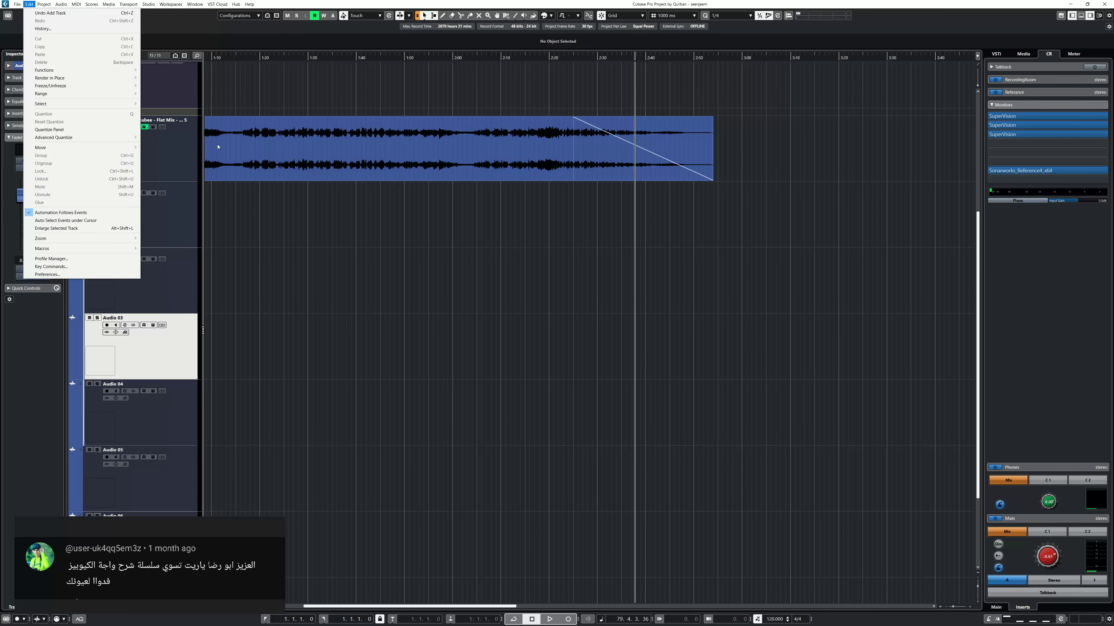
pyautogui.click(224, 269)
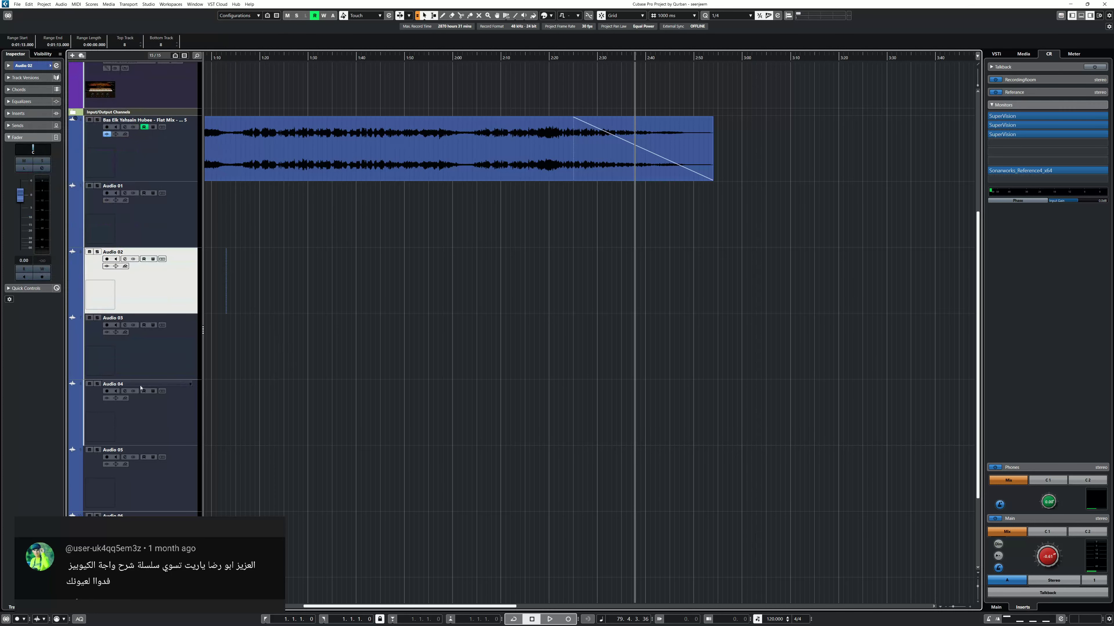
pyautogui.click(162, 353)
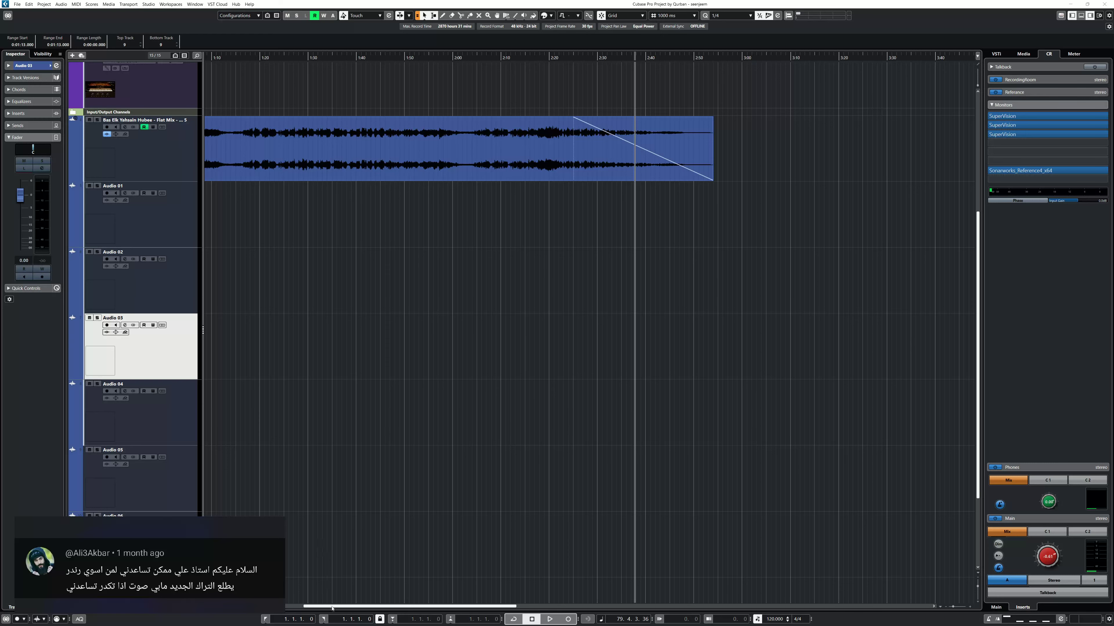
# Step: Select the Flat Mix track, expand its basic Inspector section and route its output to No Bus
pyautogui.moveTo(331, 606); pyautogui.dragTo(313, 607)
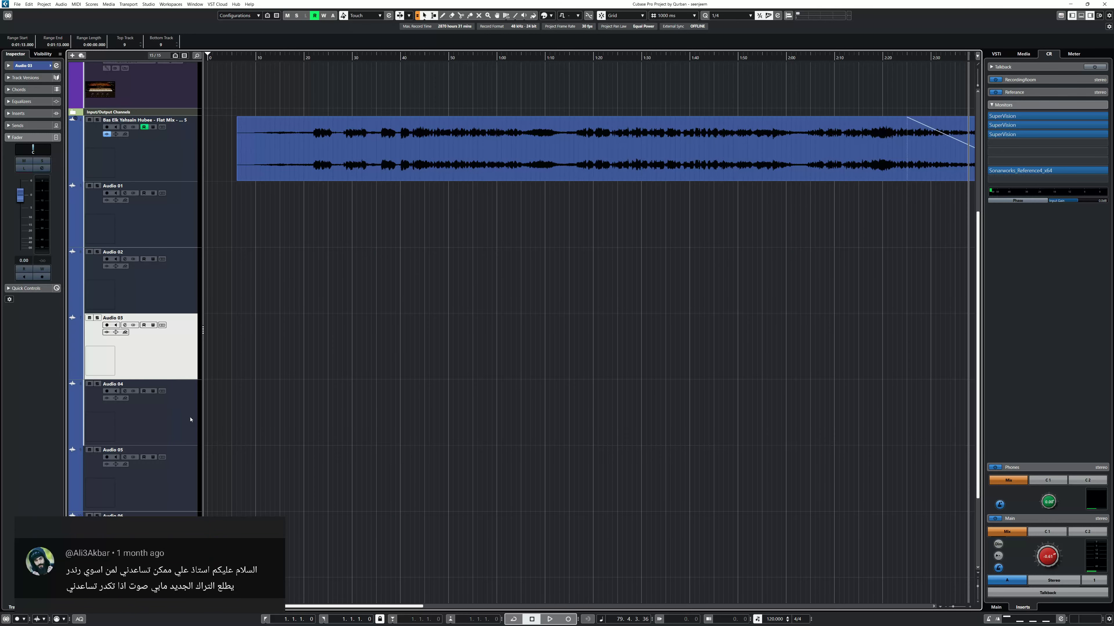
pyautogui.scroll(-2, 184, 399)
pyautogui.scroll(5, 189, 402)
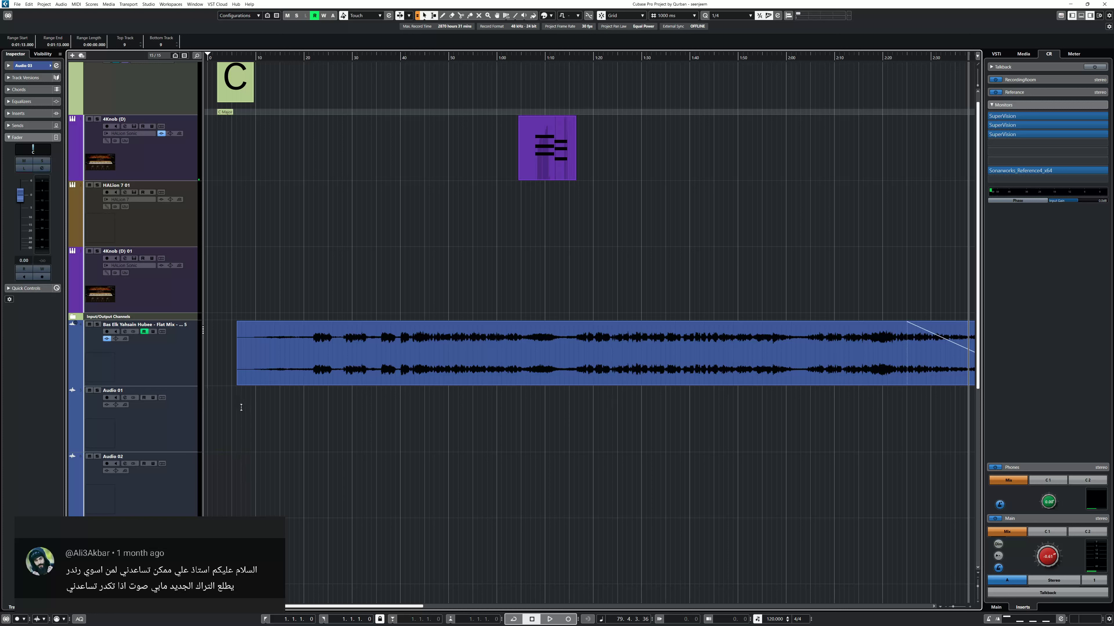
pyautogui.click(175, 369)
pyautogui.click(29, 67)
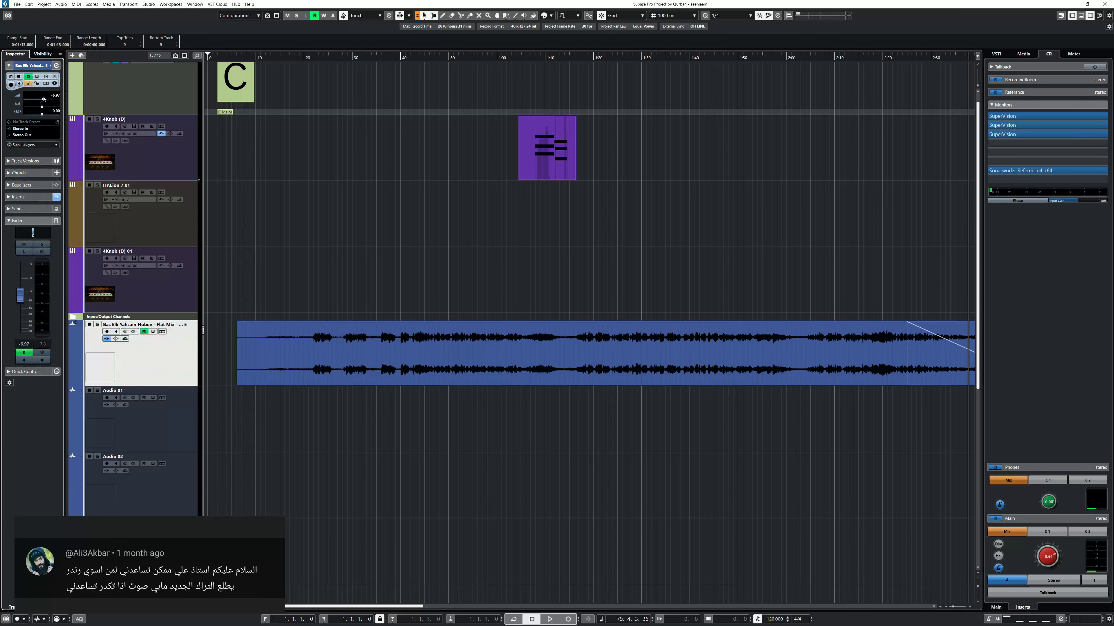
pyautogui.click(40, 136)
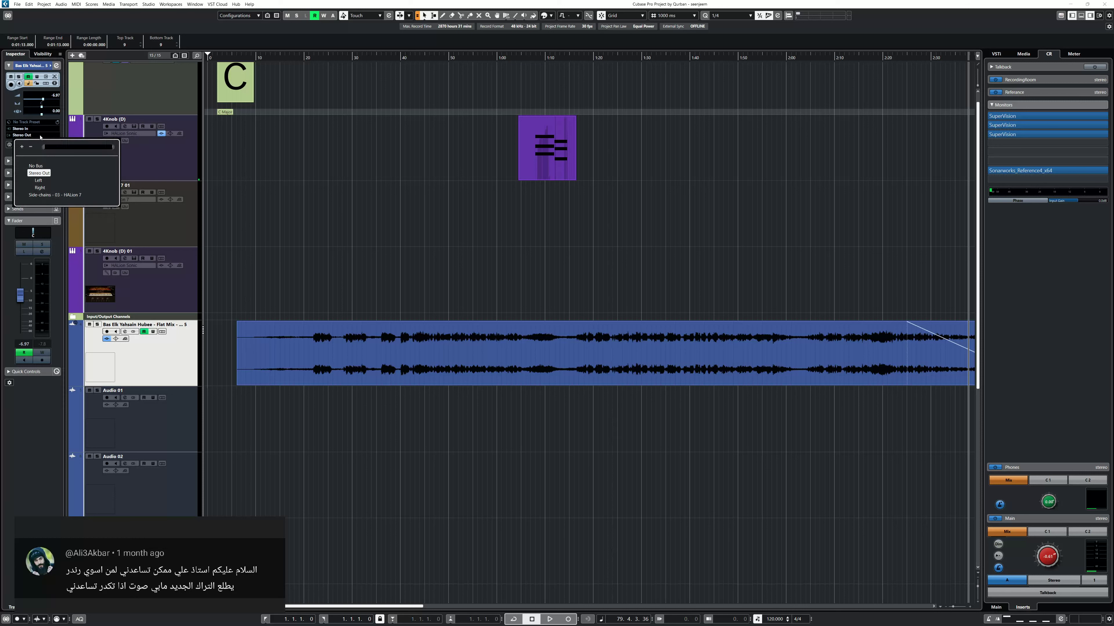
pyautogui.click(35, 166)
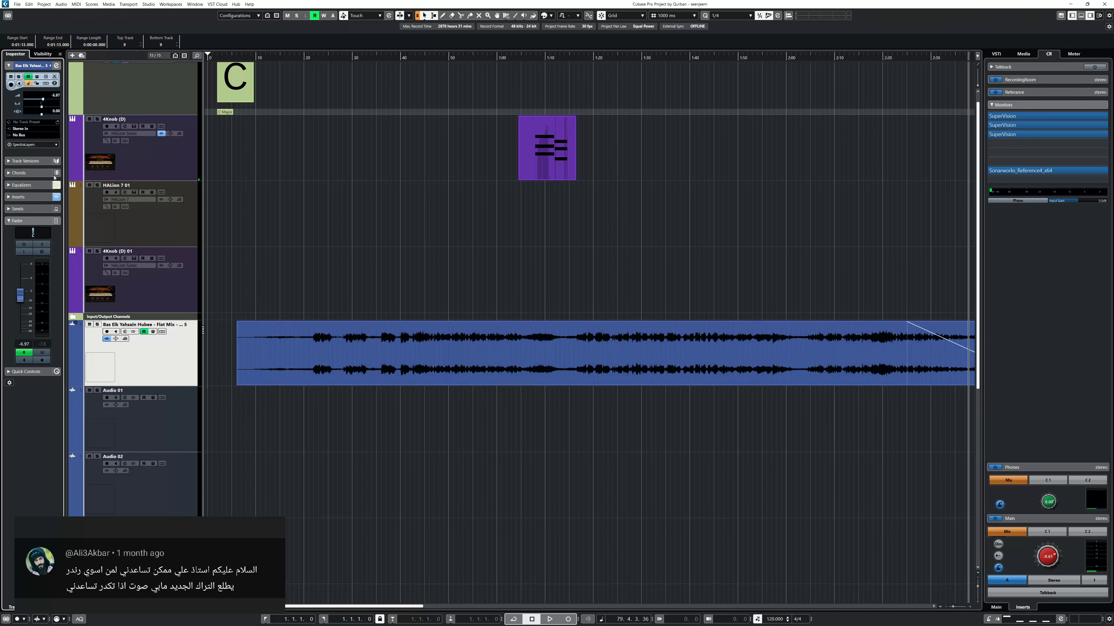
# Step: Try rendering the Flat Mix event in place with the current settings, and remove the rendered copy
pyautogui.click(287, 372)
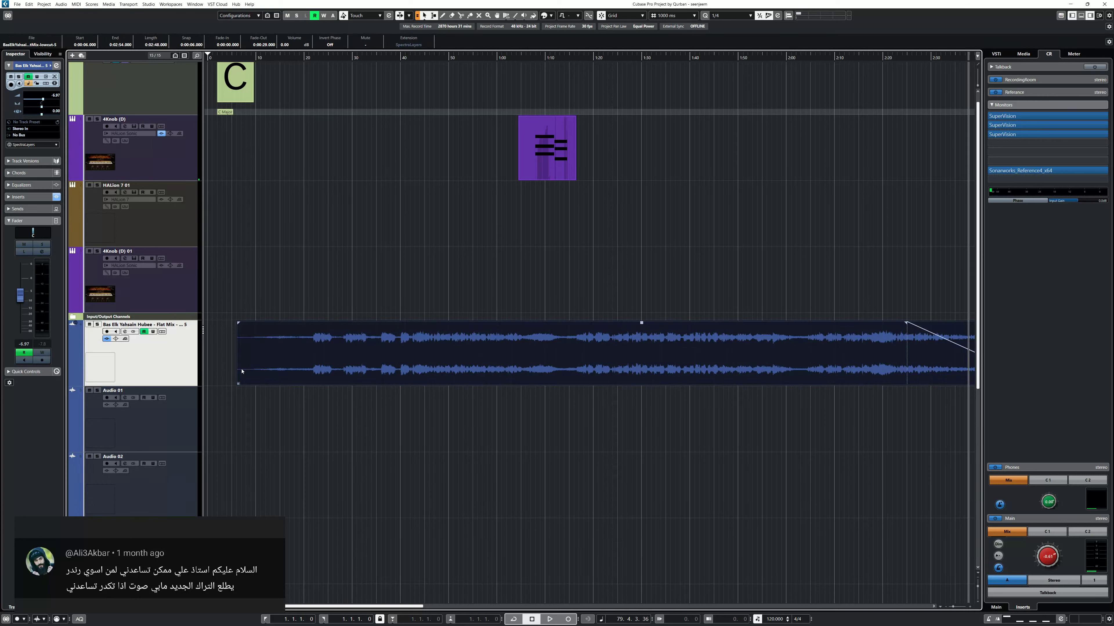
pyautogui.hotkey('ctrl', 'shift', 'r')
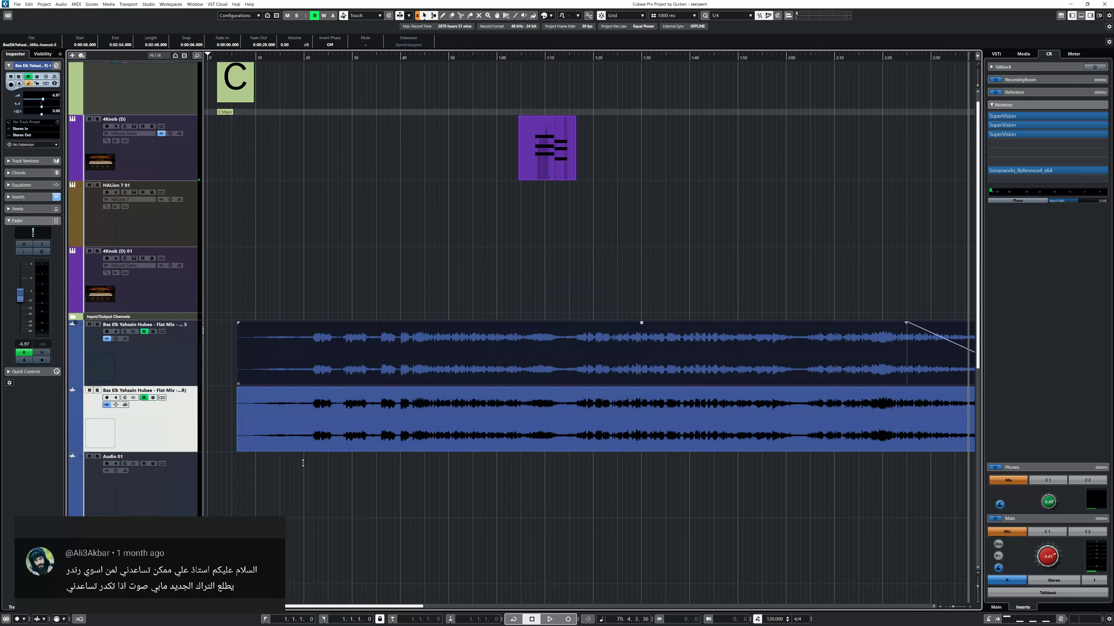
pyautogui.press('Delete')
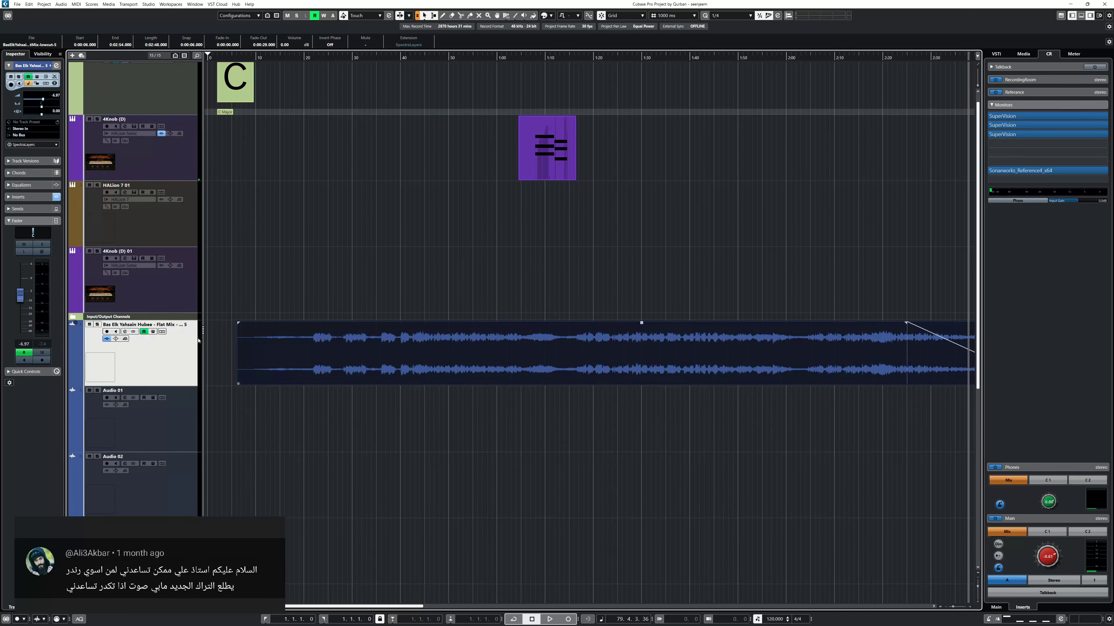
# Step: Route the Flat Mix track back to Stereo Out, and set the Render in Place processing to Complete Signal Path
pyautogui.click(36, 135)
pyautogui.click(66, 148)
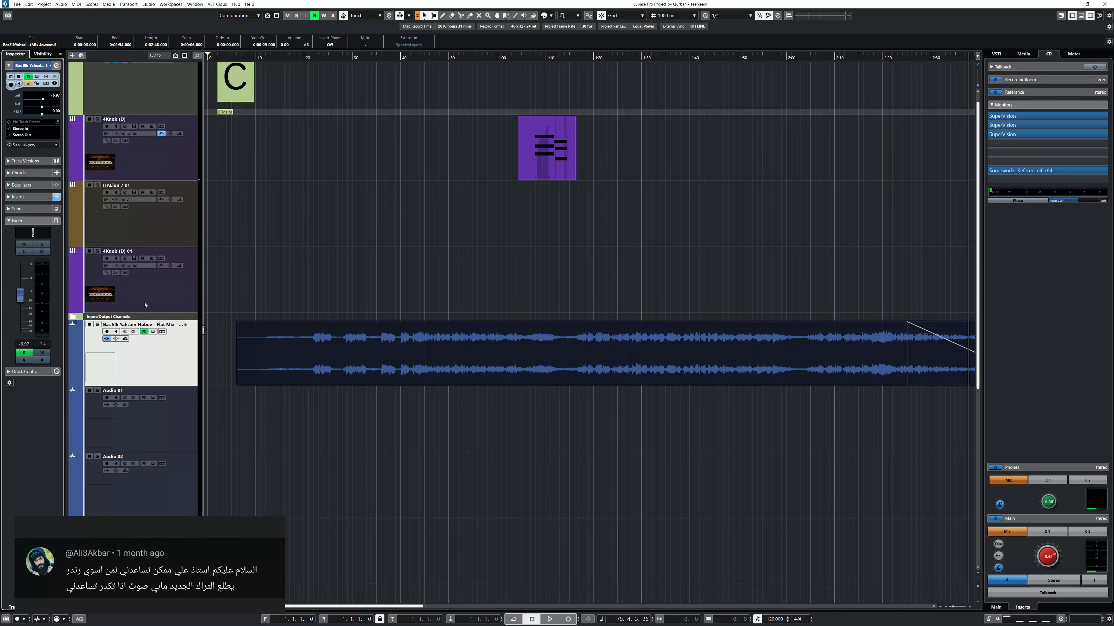
pyautogui.click(30, 4)
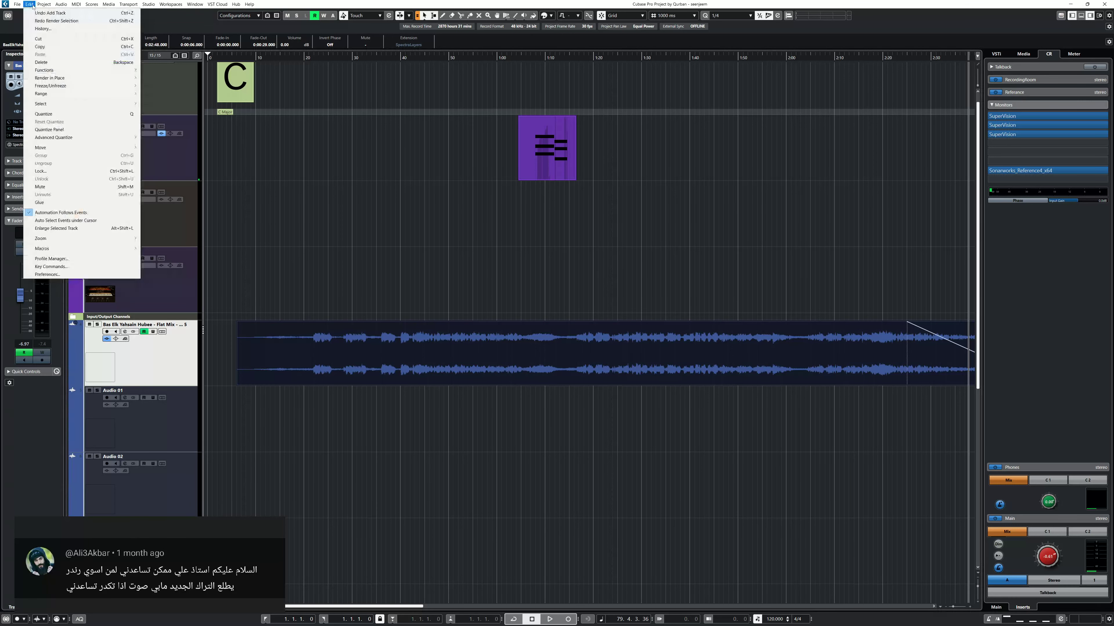
pyautogui.moveTo(127, 94)
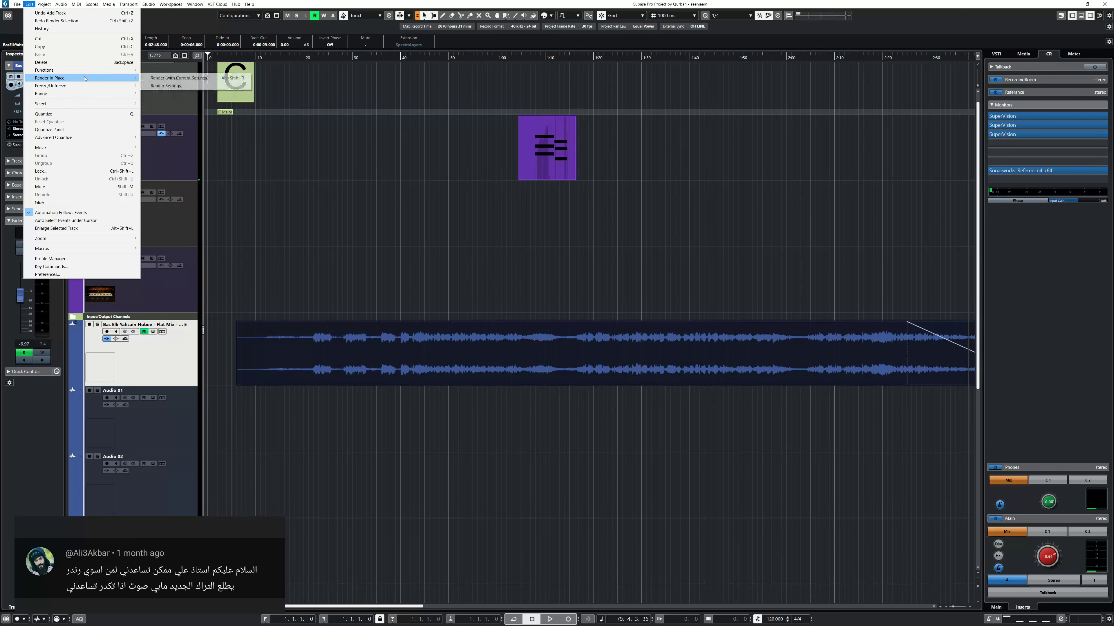
pyautogui.click(146, 85)
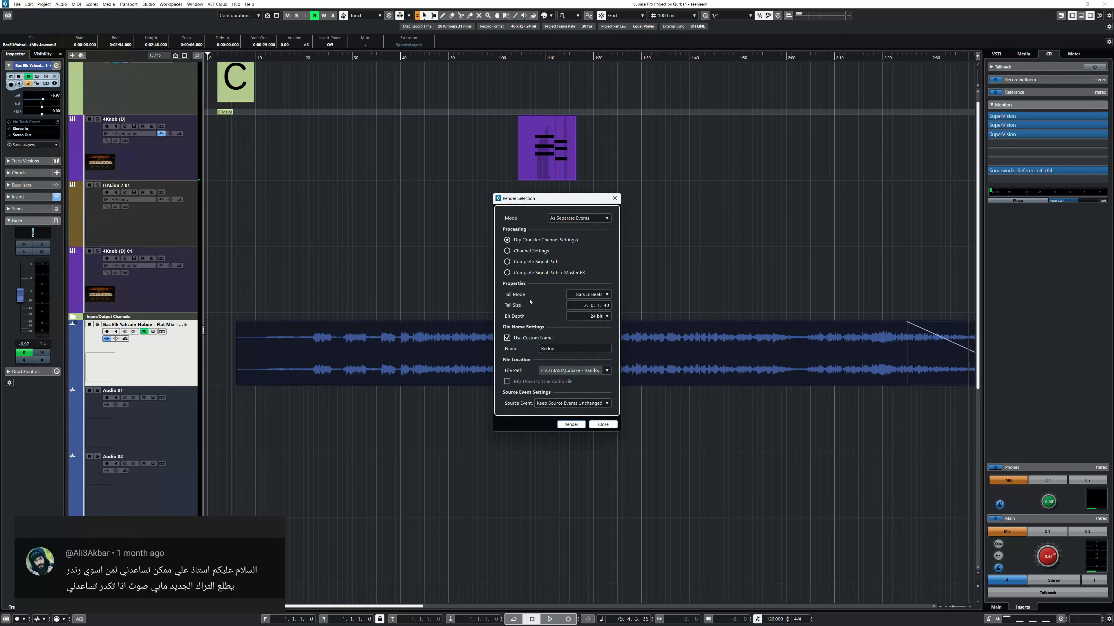
pyautogui.click(507, 262)
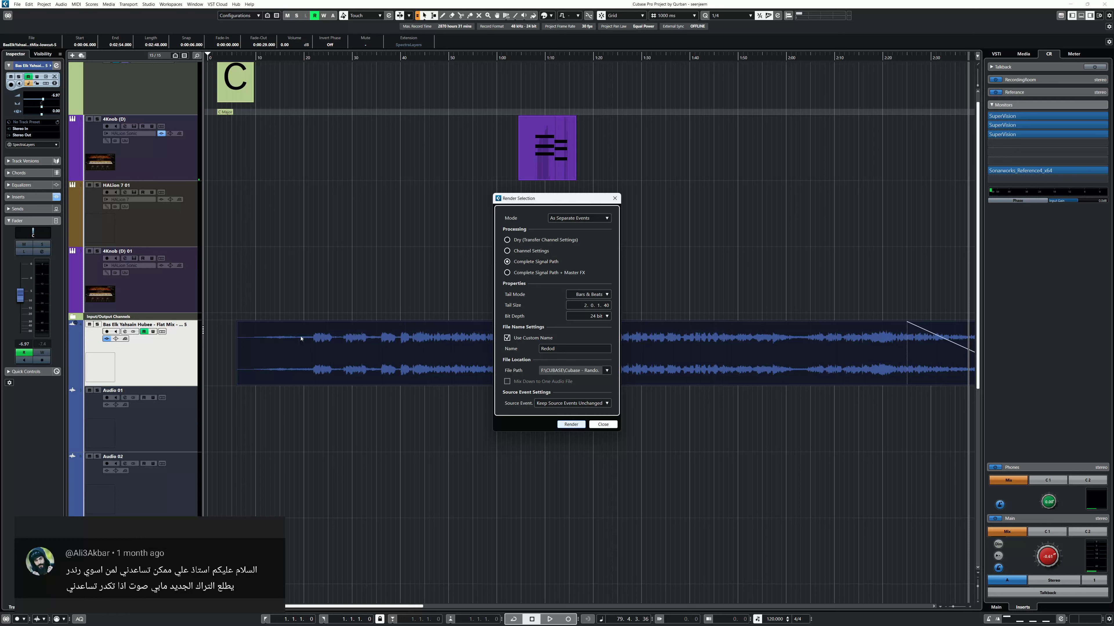
pyautogui.click(603, 424)
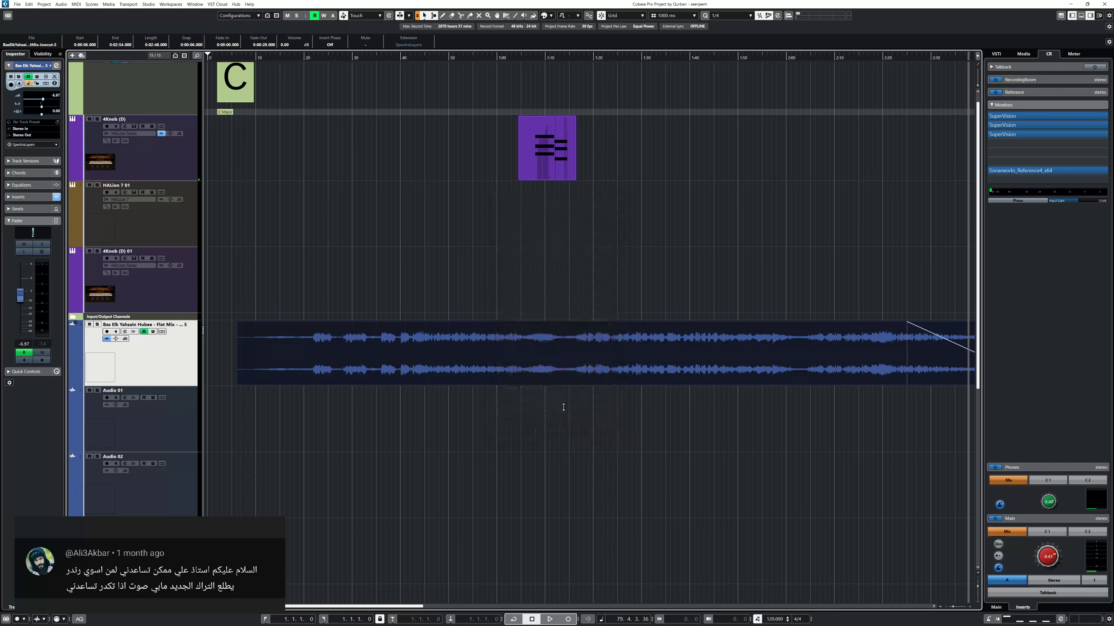
# Step: Route the Flat Mix track to No Bus, and try rendering its event in place with Complete Signal Path processing
pyautogui.click(24, 135)
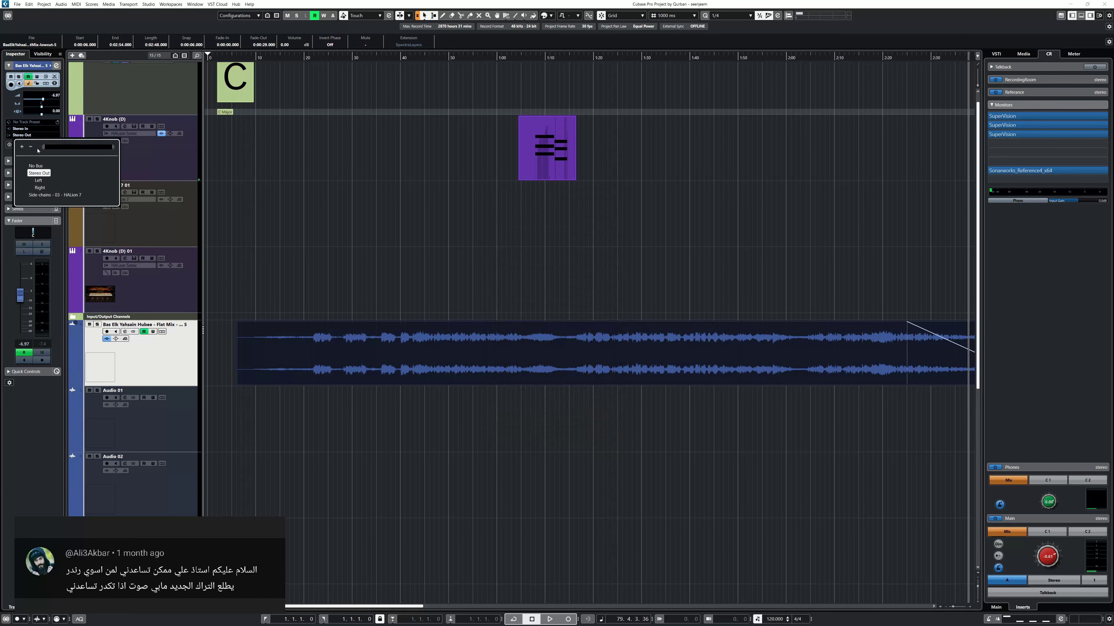
pyautogui.click(34, 165)
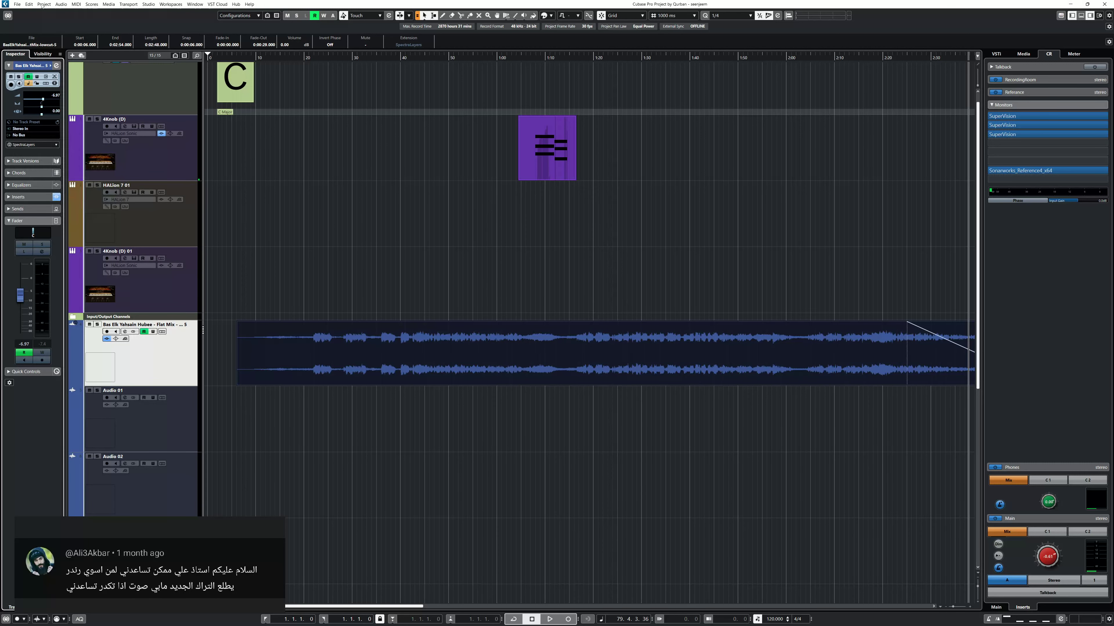
pyautogui.click(29, 4)
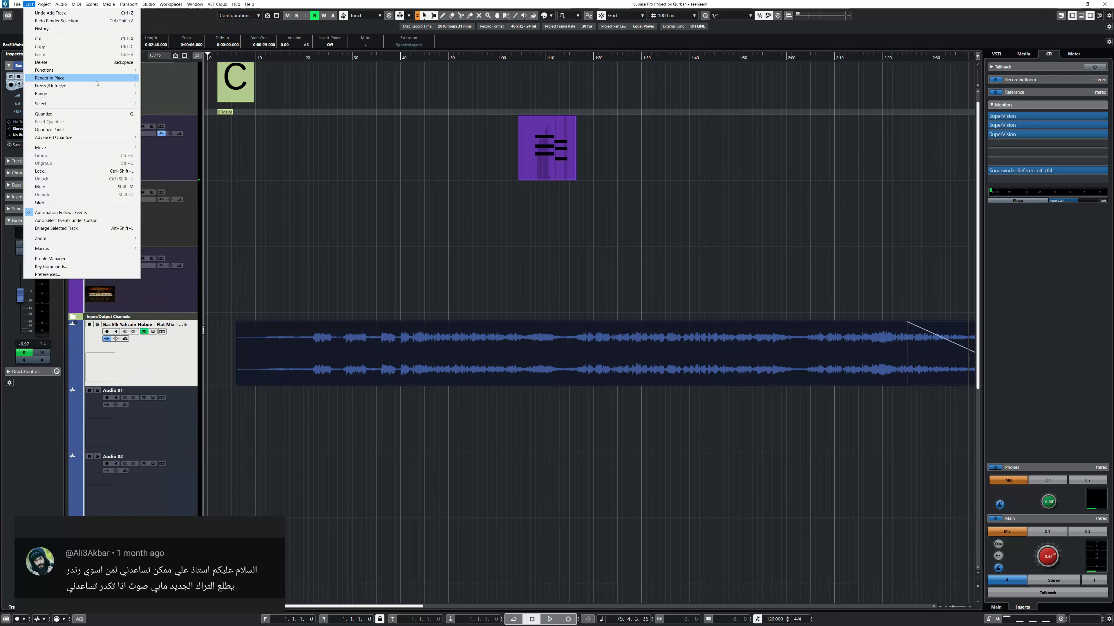
pyautogui.moveTo(96, 83)
pyautogui.click(175, 86)
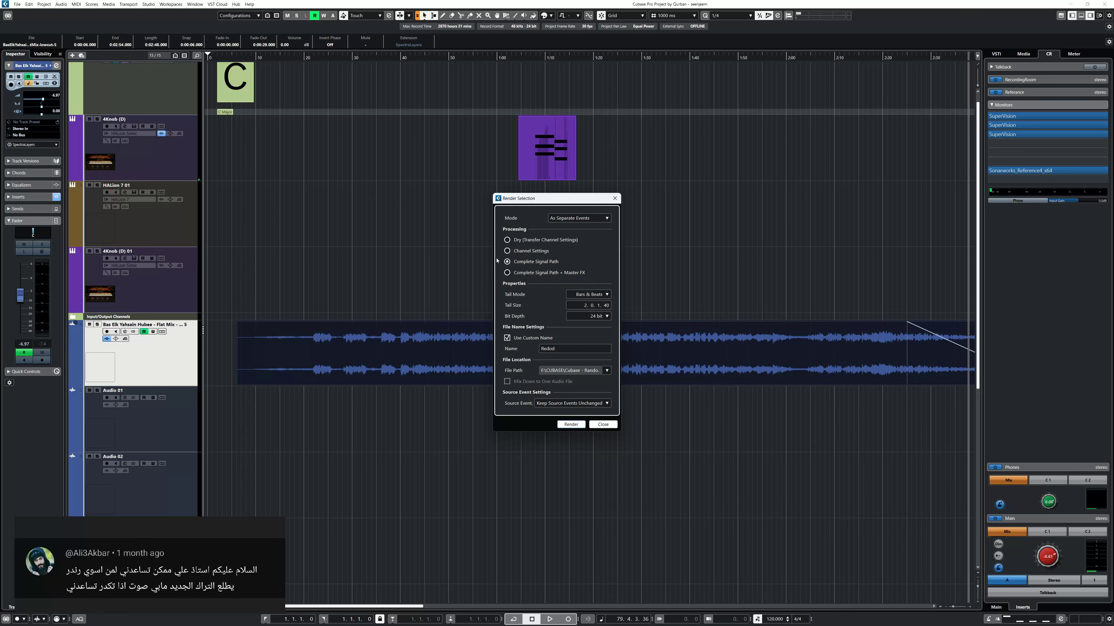
pyautogui.click(574, 424)
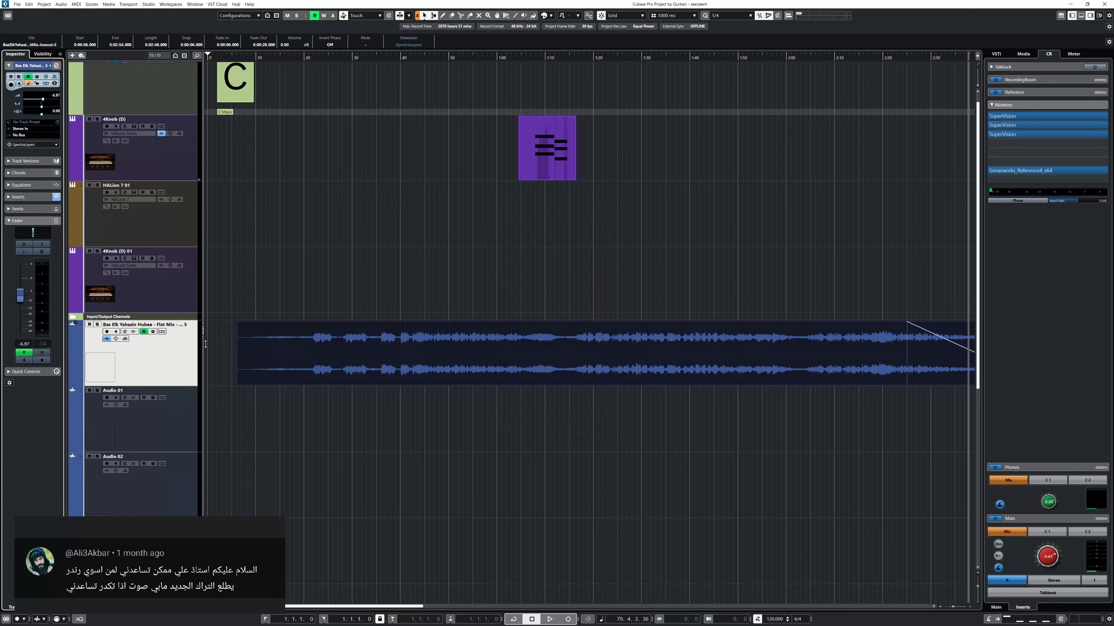
pyautogui.click(282, 437)
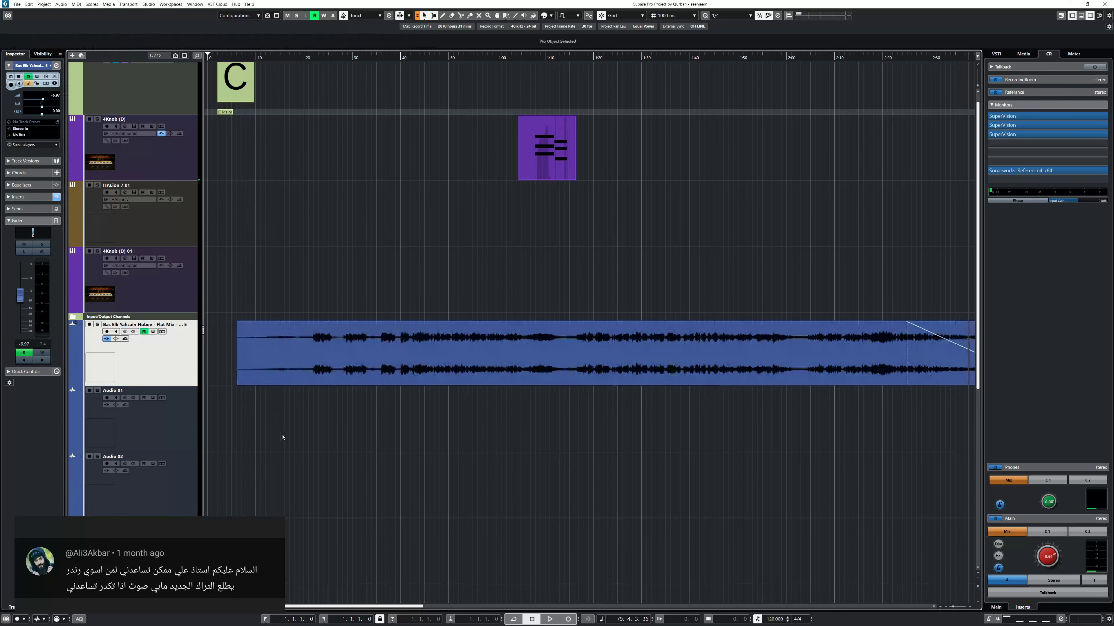
# Step: Select the Flat Mix event and try rendering it in place again with Complete Signal Path processing
pyautogui.click(177, 368)
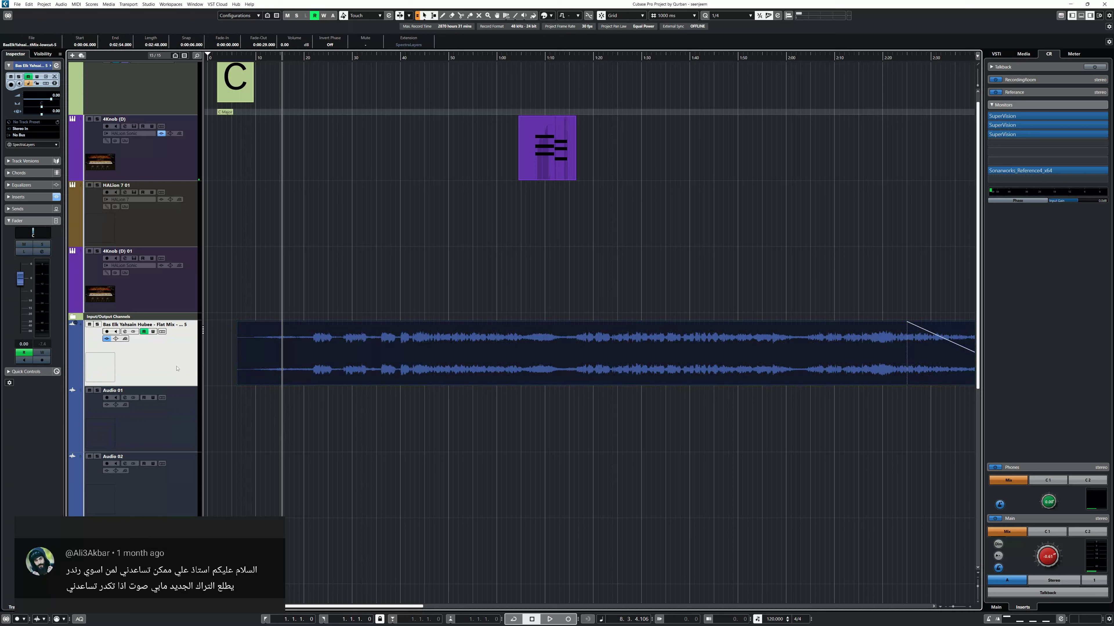
pyautogui.click(29, 5)
pyautogui.click(225, 349)
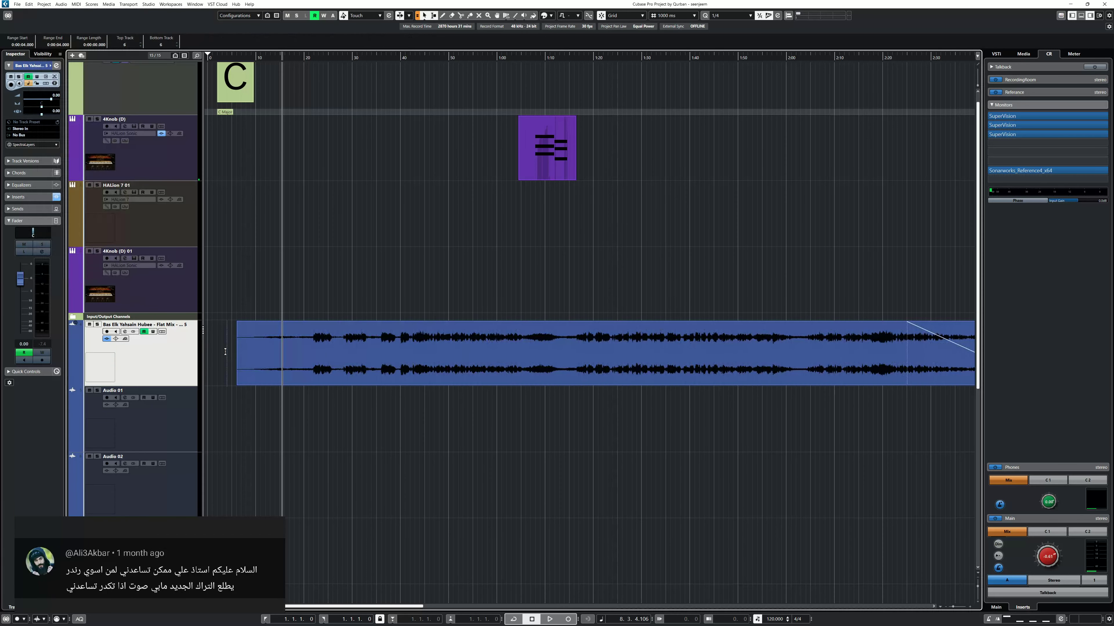
pyautogui.click(225, 351)
pyautogui.click(256, 348)
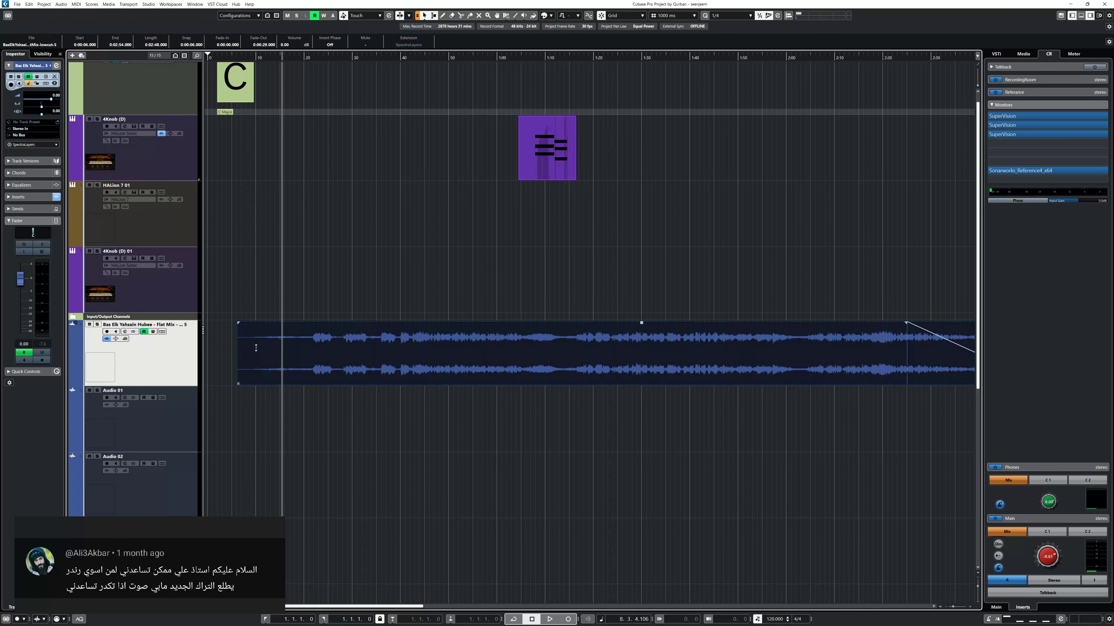
pyautogui.click(29, 4)
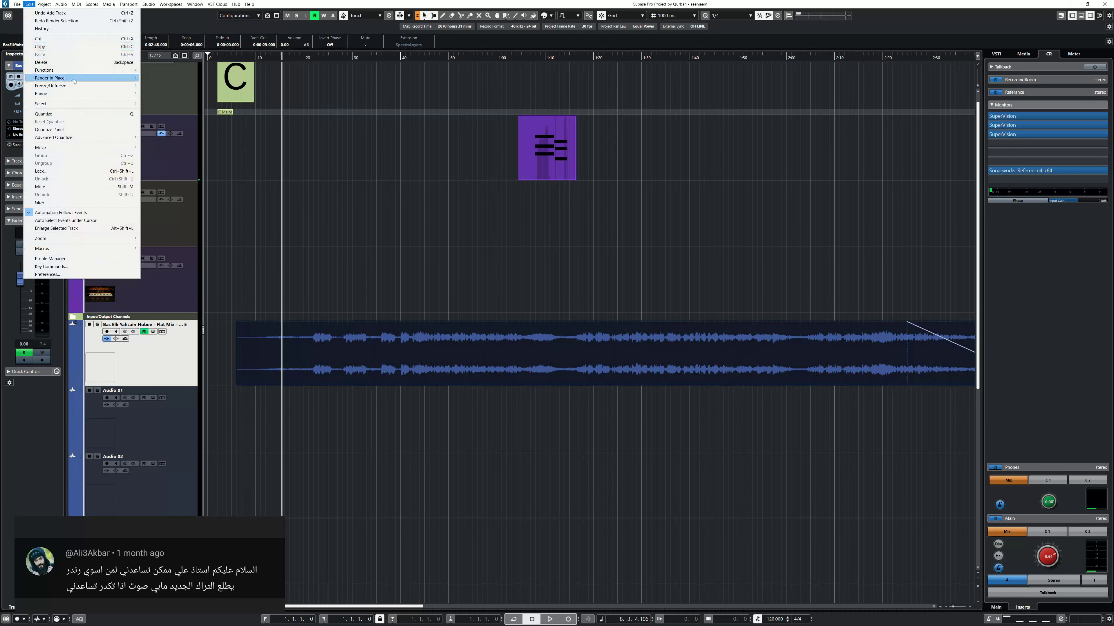
pyautogui.moveTo(88, 78)
pyautogui.click(180, 86)
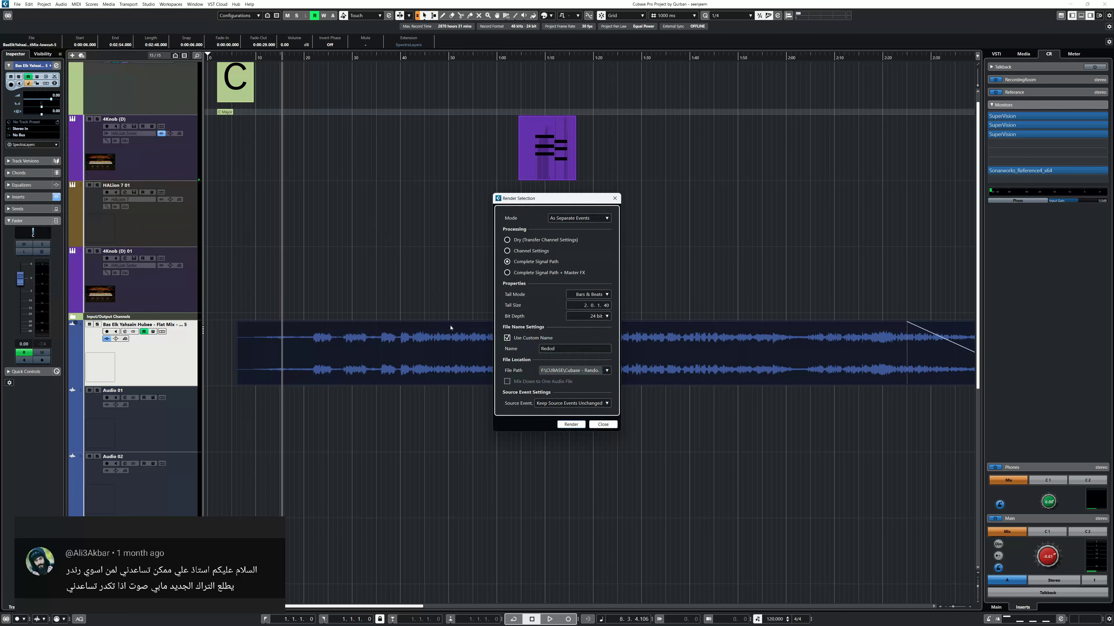
pyautogui.click(571, 424)
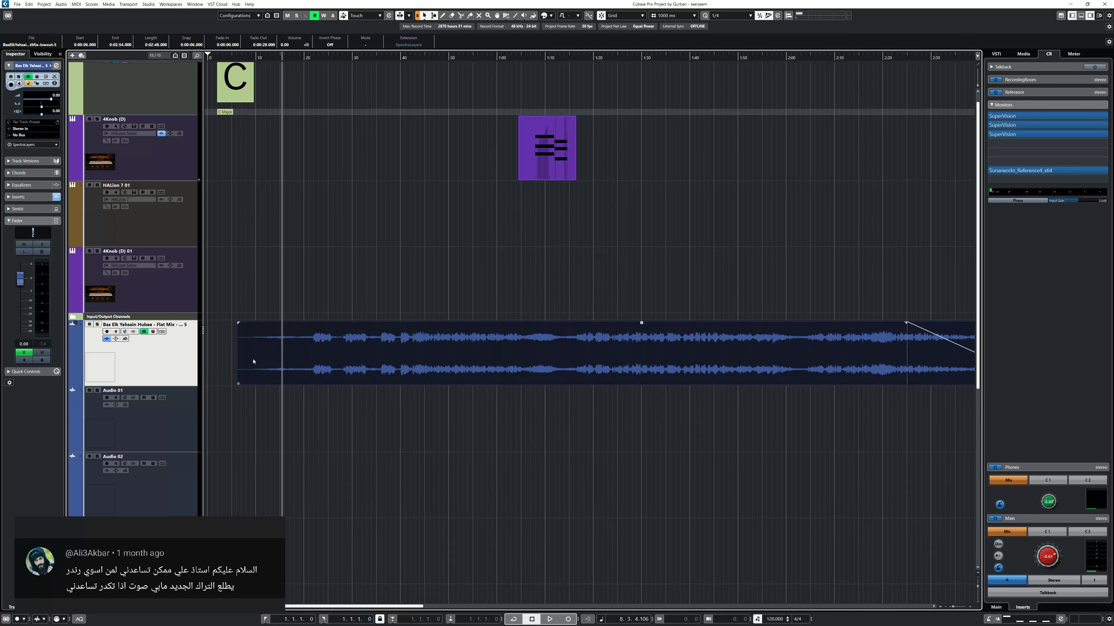
# Step: Check the Flat Mix track's output choices, and try rendering its event with Complete Signal Path + Master FX and no custom name
pyautogui.click(46, 136)
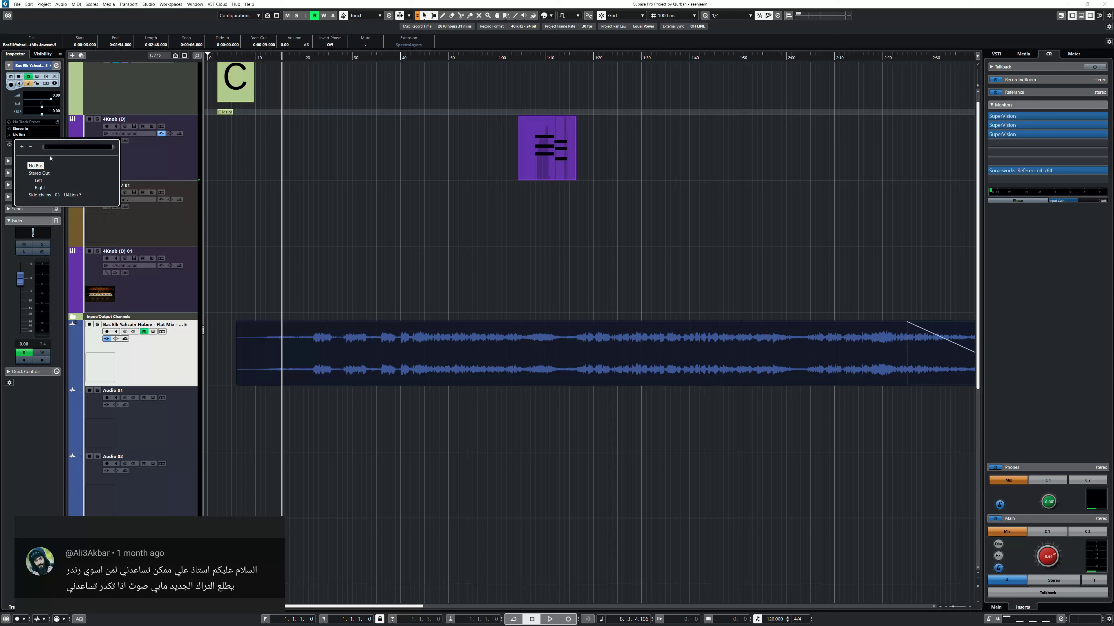
pyautogui.click(148, 386)
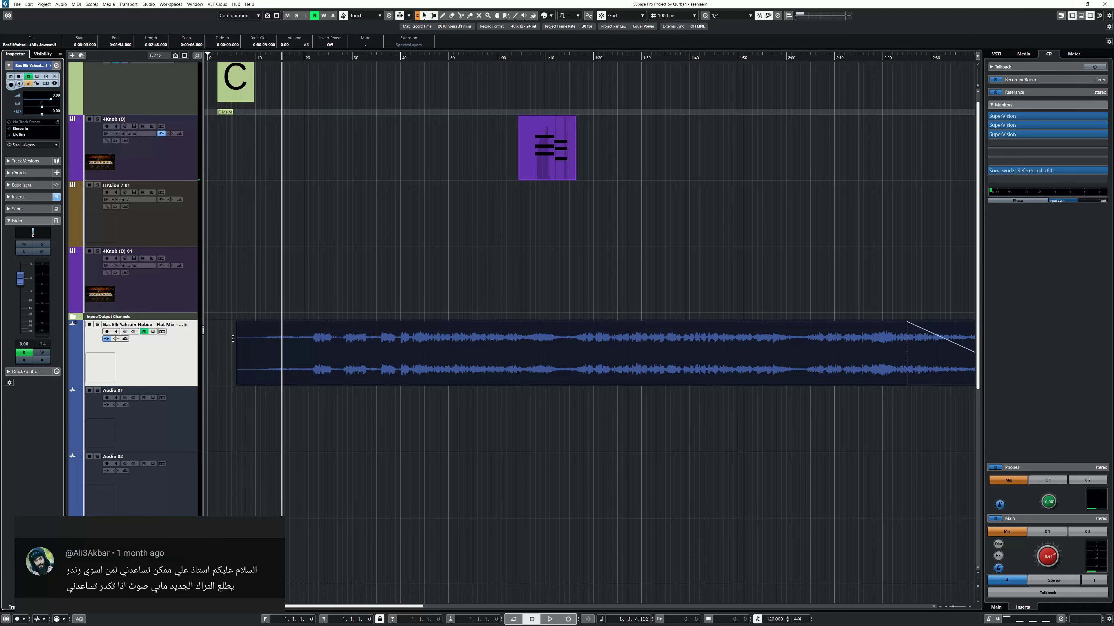
pyautogui.click(29, 4)
pyautogui.moveTo(128, 78)
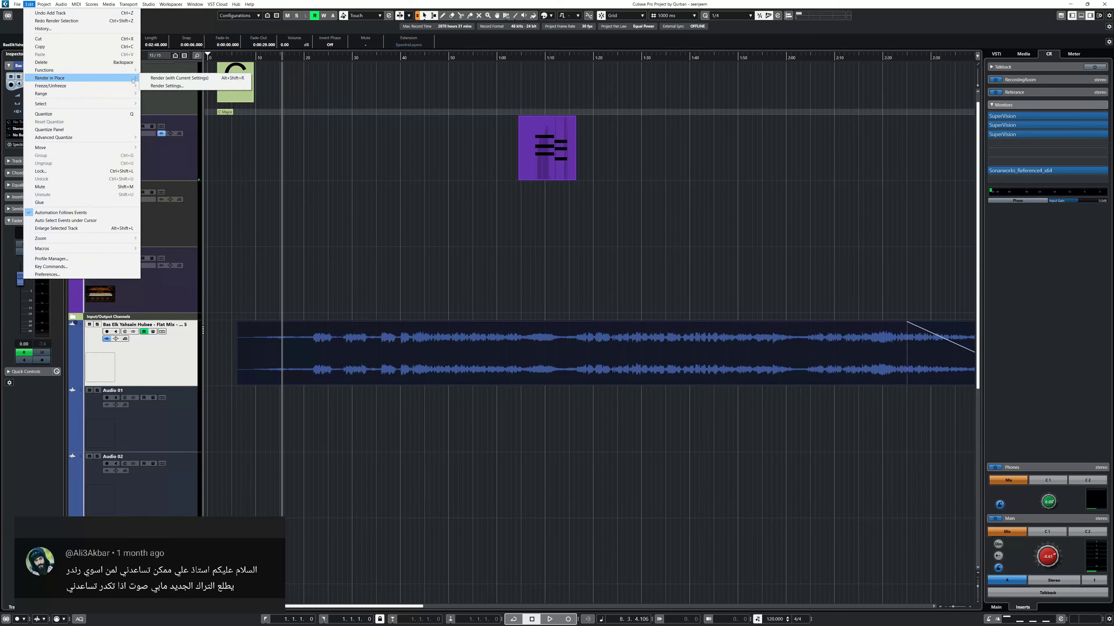
pyautogui.click(173, 86)
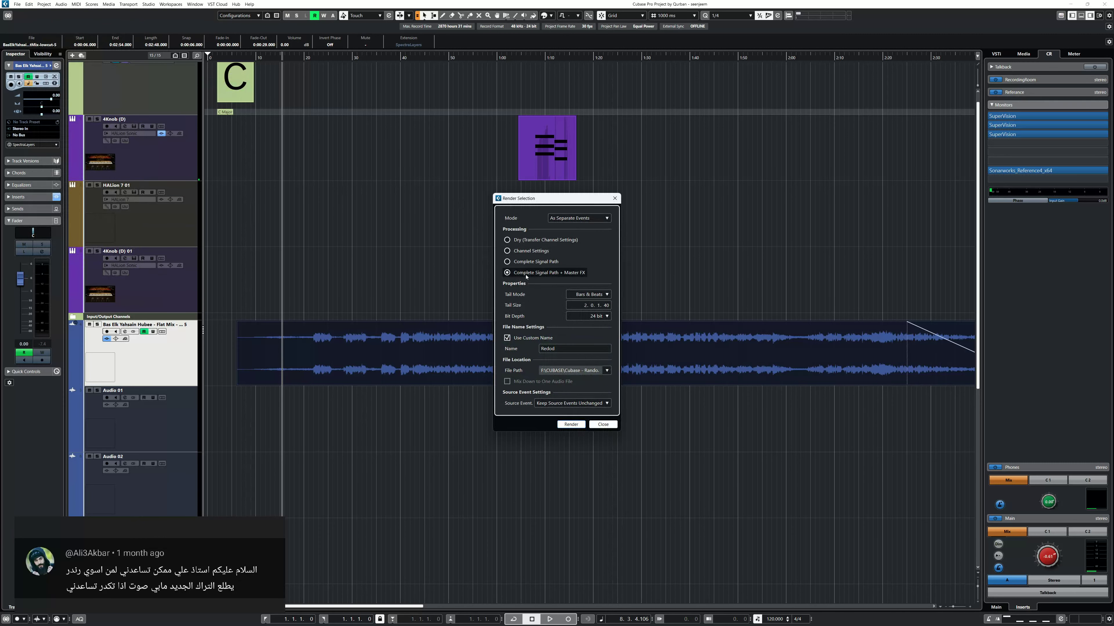
pyautogui.click(527, 338)
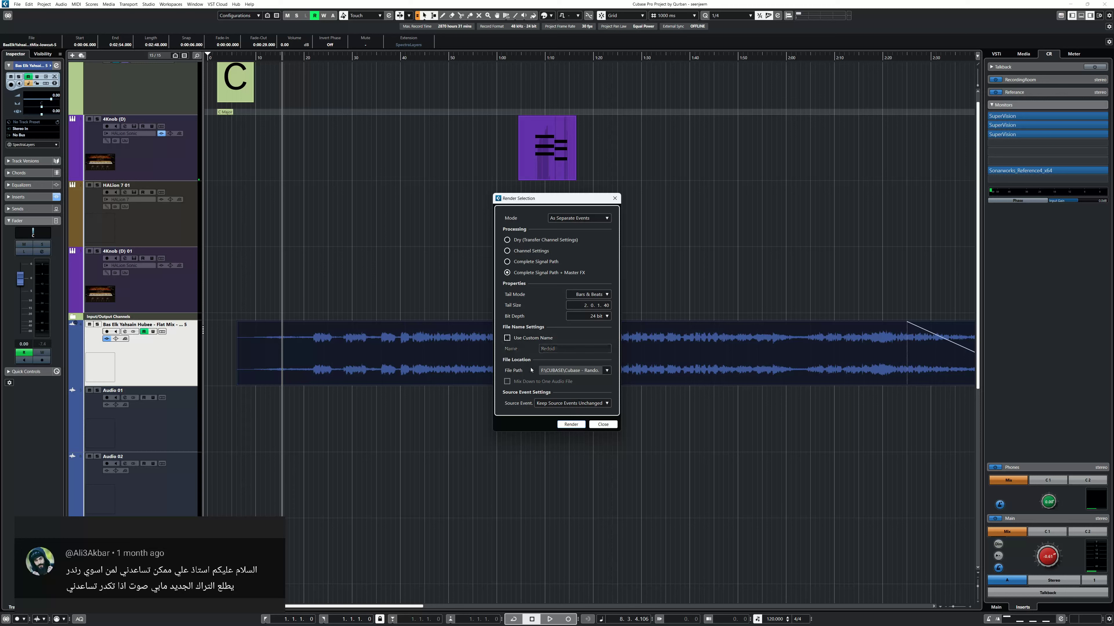
pyautogui.click(571, 424)
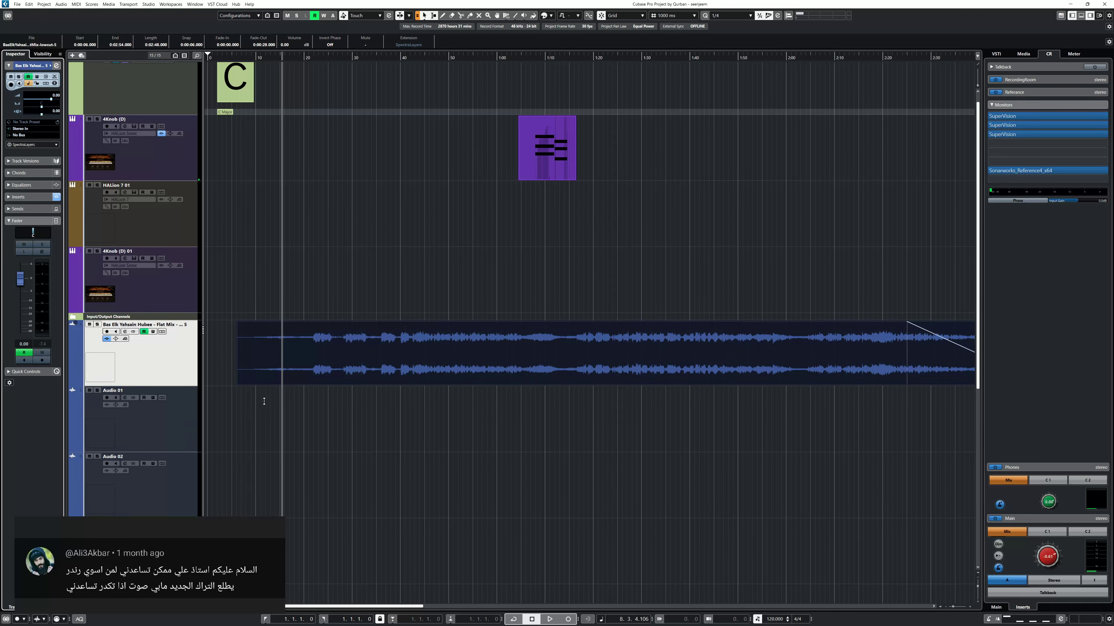
# Step: Route the Flat Mix track's output back to Stereo Out and deselect its event
pyautogui.click(303, 368)
pyautogui.press('g')
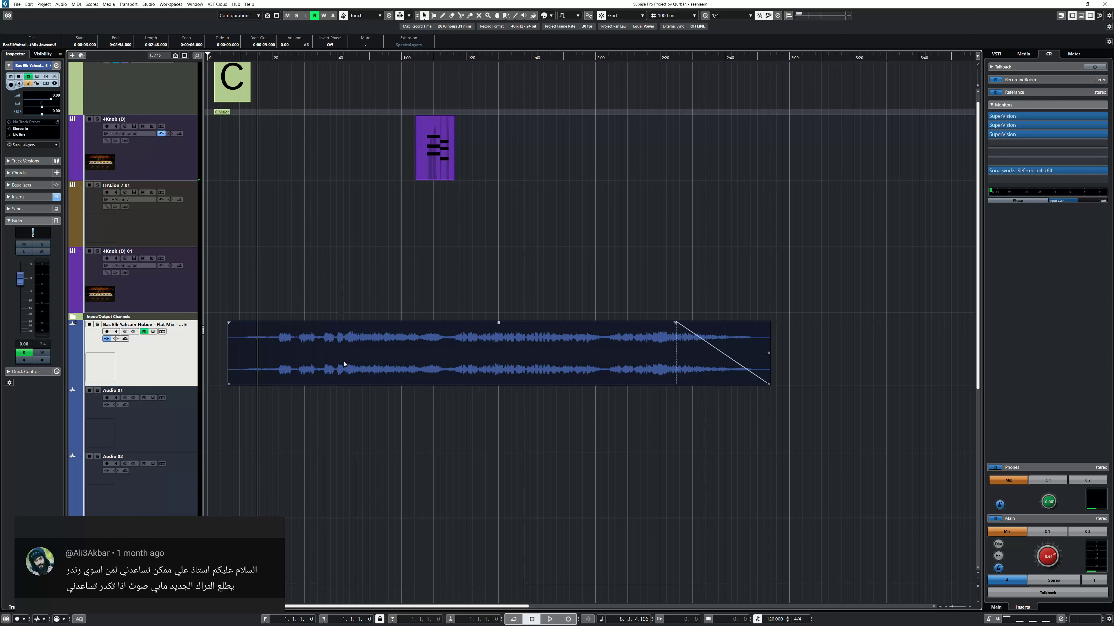
pyautogui.click(41, 135)
pyautogui.click(42, 172)
pyautogui.click(288, 417)
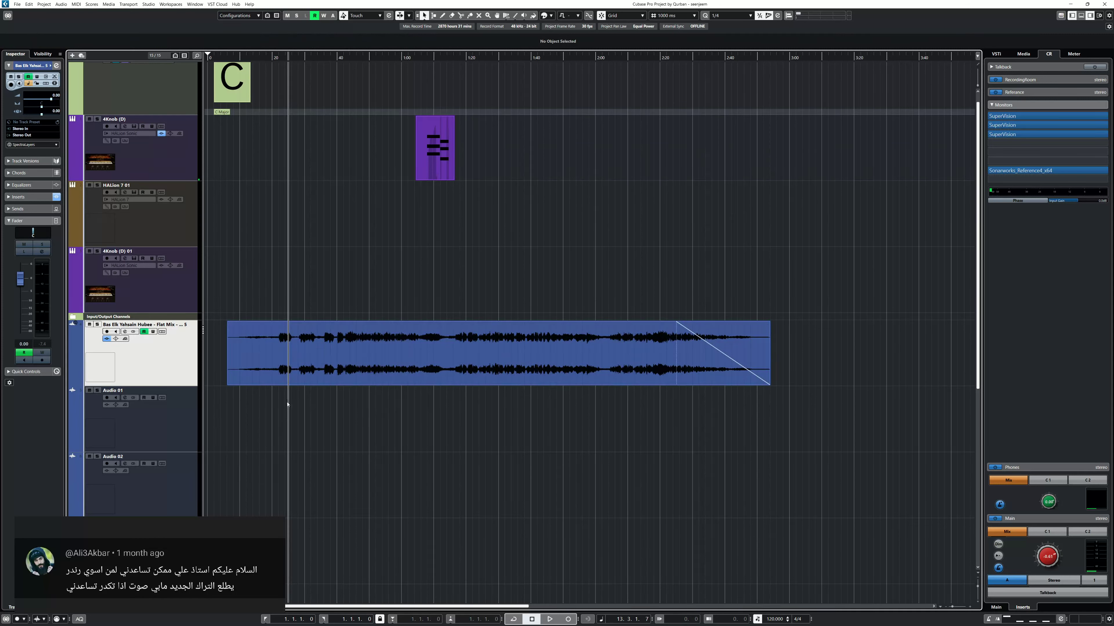
# Step: Show the MixConsole in the project window's lower zone at a reduced height, and display the visibility list of its channel zones
pyautogui.moveTo(413, 381)
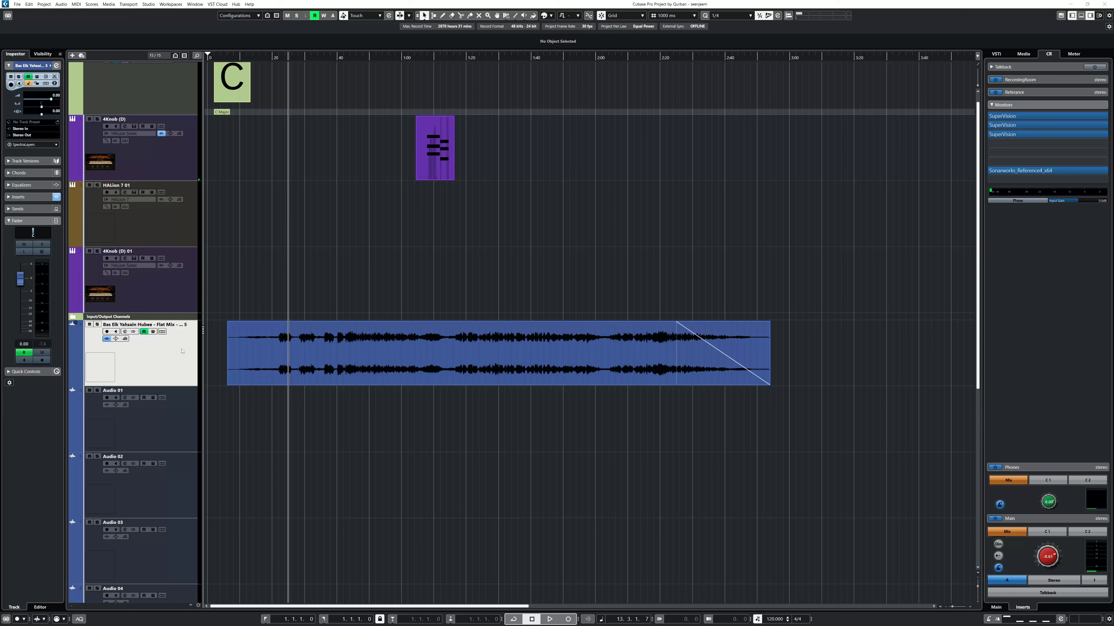
pyautogui.click(293, 505)
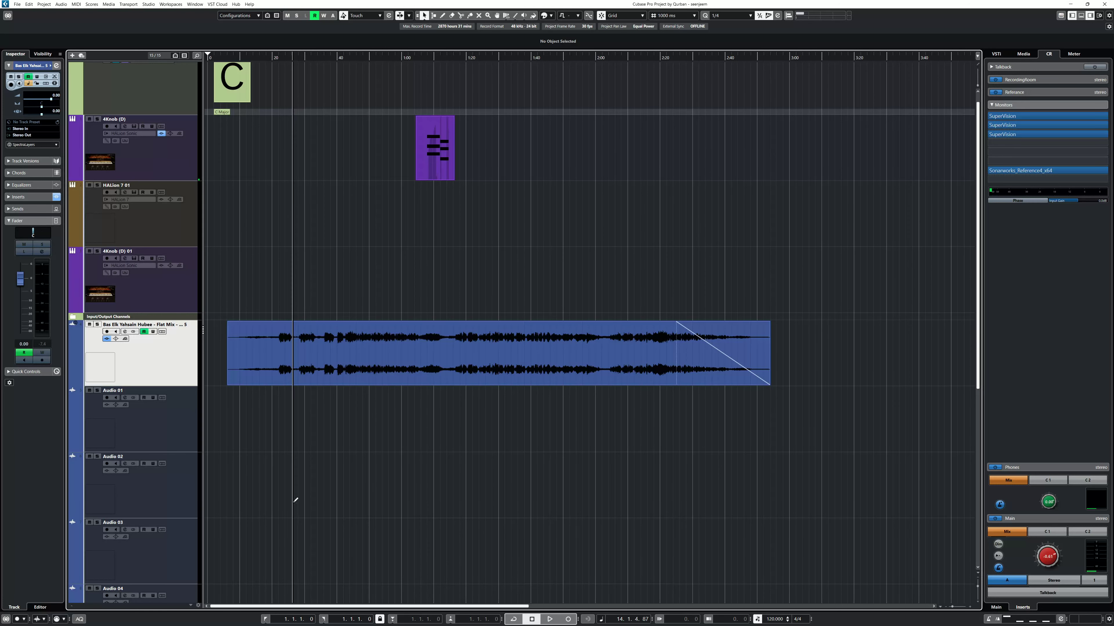
pyautogui.hotkey('ctrl', 'alt', 'e')
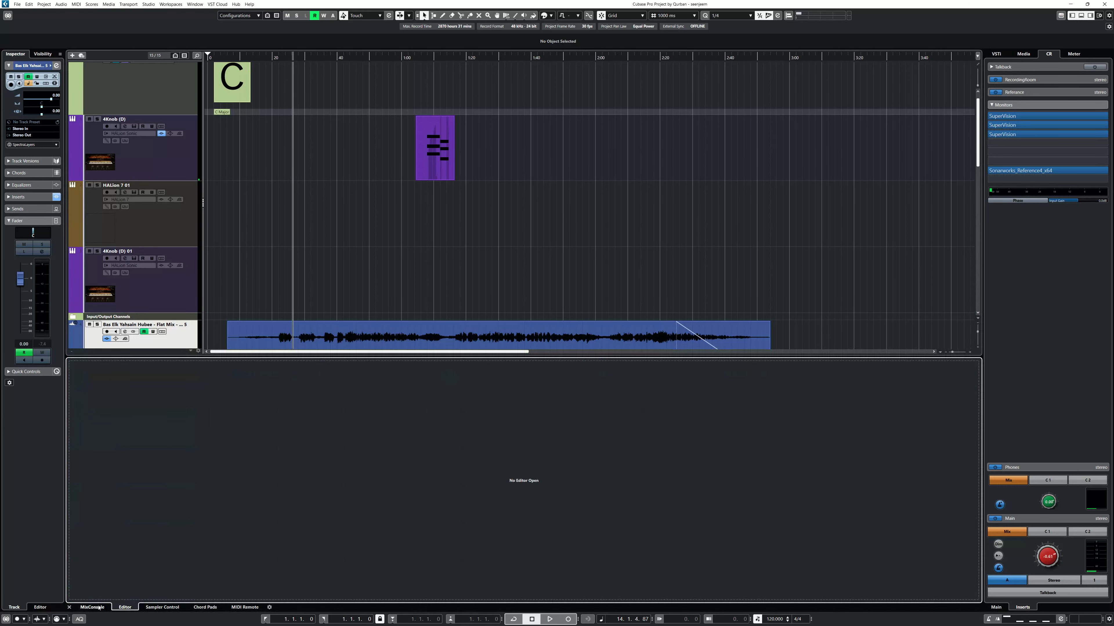
pyautogui.click(93, 607)
pyautogui.moveTo(355, 357); pyautogui.dragTo(351, 425)
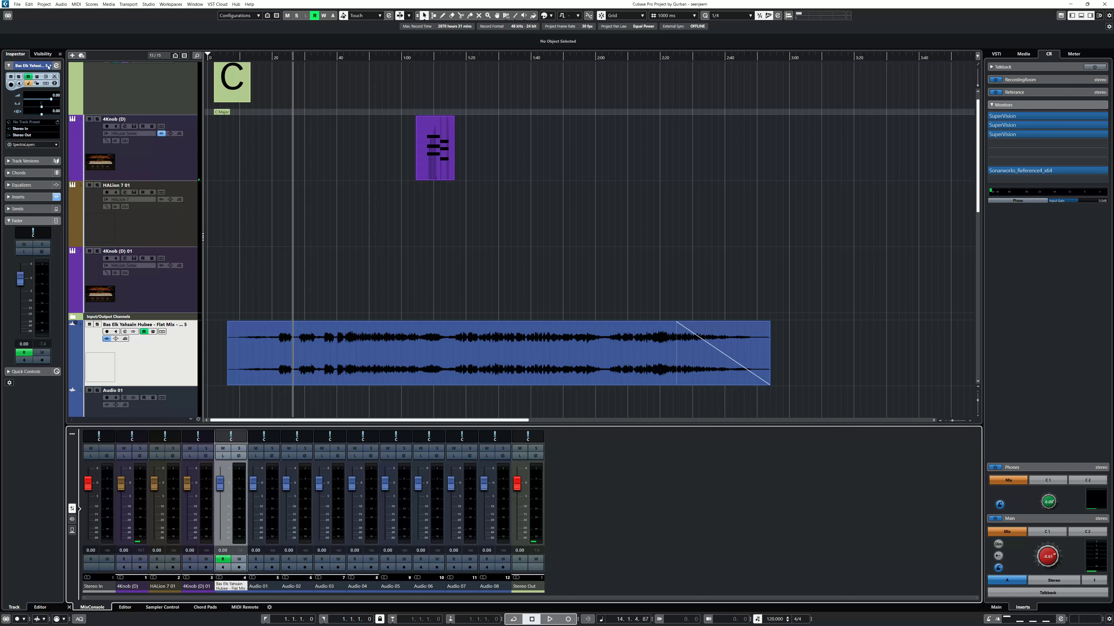
pyautogui.click(42, 54)
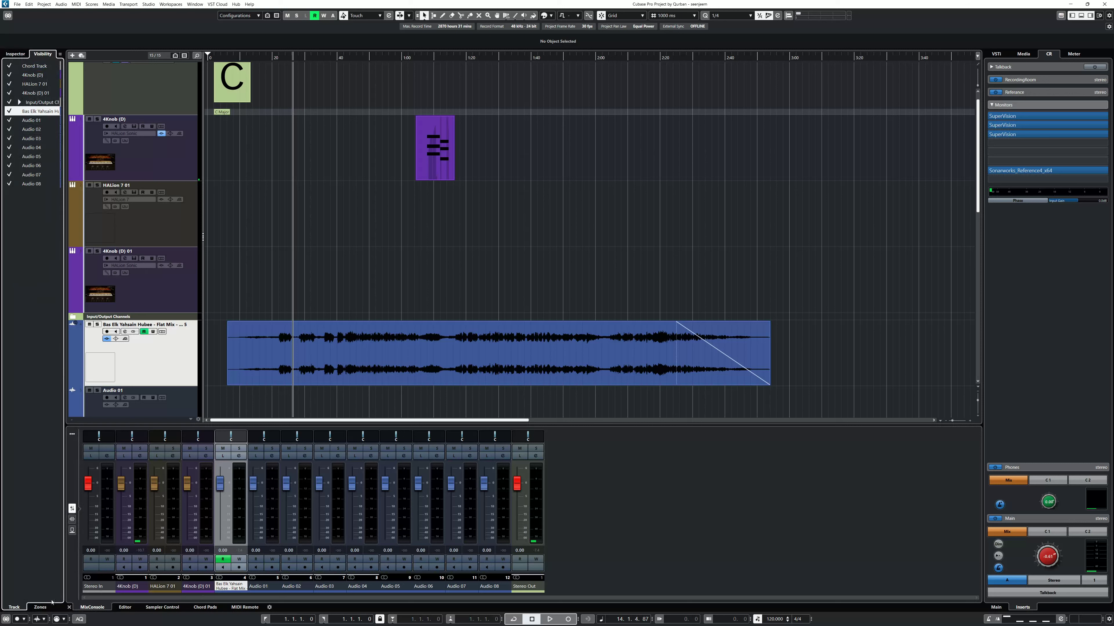
pyautogui.click(40, 608)
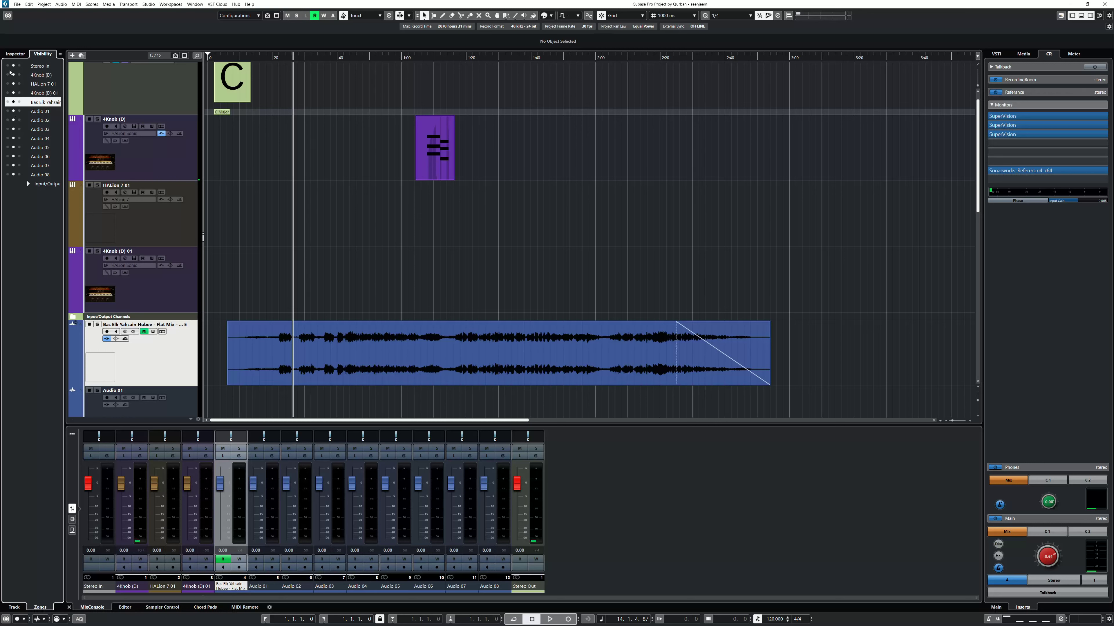
# Step: Fix Stereo In, 4Knob (D) and HALion 7 01 in the mixer's left zone, and Audio 05 to Audio 08 in its right zone
pyautogui.moveTo(8, 69); pyautogui.dragTo(8, 198)
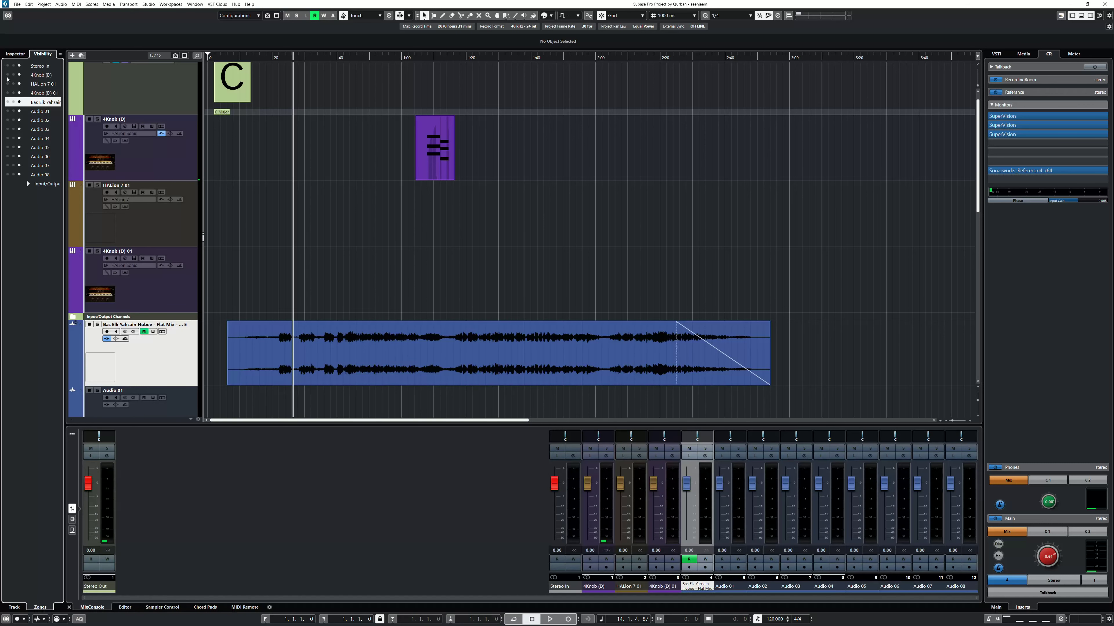
pyautogui.moveTo(13, 67); pyautogui.dragTo(15, 186)
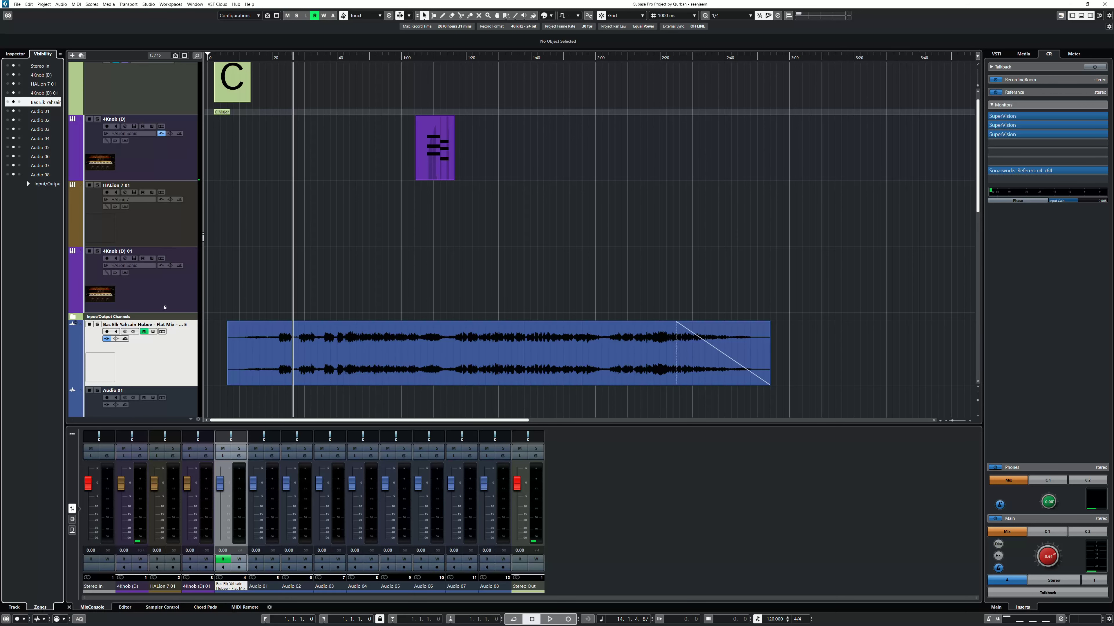
pyautogui.moveTo(8, 67); pyautogui.dragTo(9, 87)
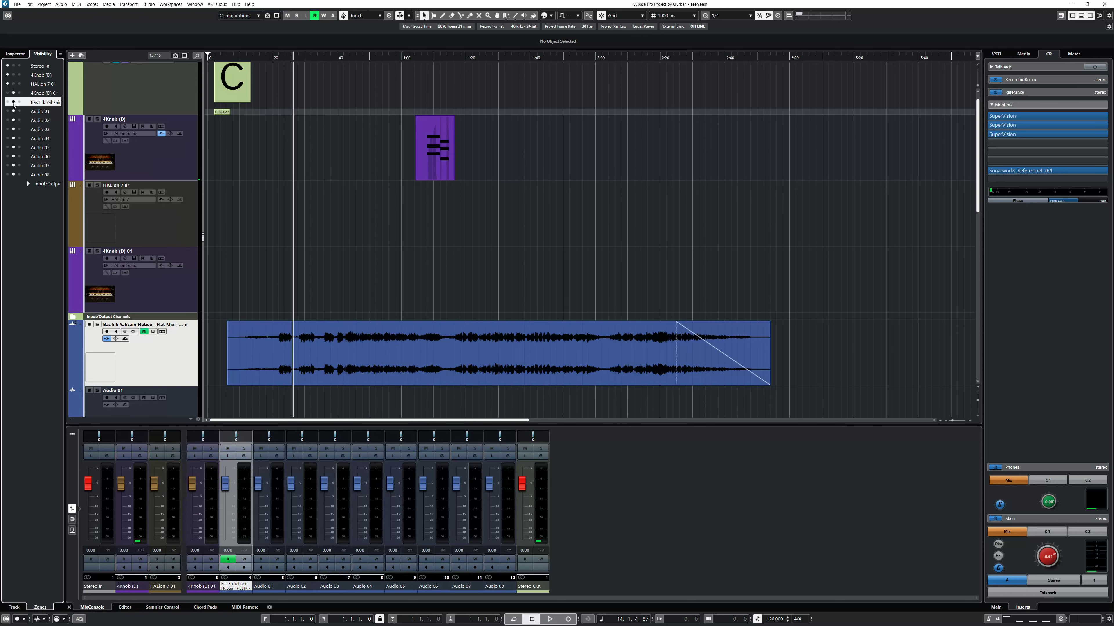
pyautogui.moveTo(19, 156); pyautogui.dragTo(19, 174)
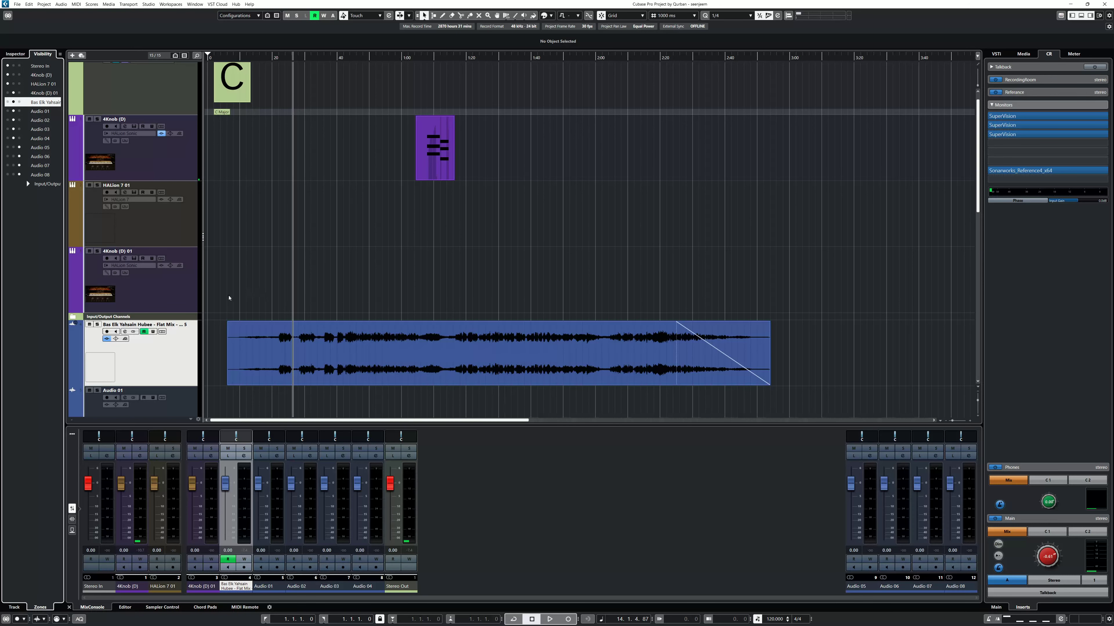
# Step: Duplicate the tracks from Flat Mix through Audio 06, and check that the fixed mixer channels stay in place
pyautogui.scroll(-10, 229, 297)
pyautogui.keyDown('shift'); pyautogui.click(182, 329); pyautogui.keyUp('shift')
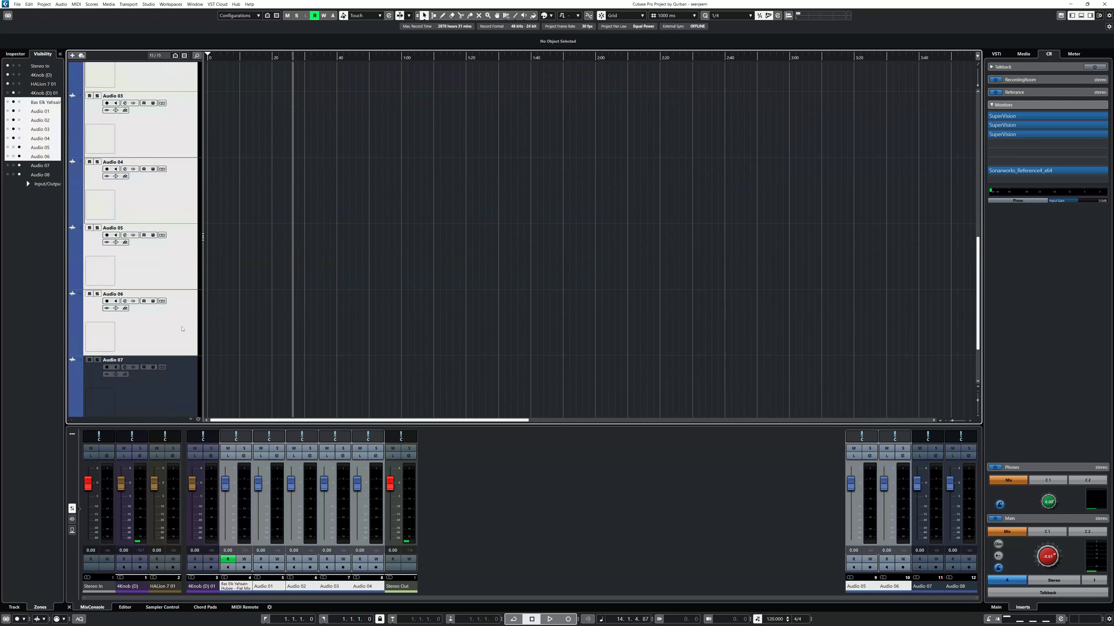
pyautogui.rightClick(182, 329)
pyautogui.click(219, 348)
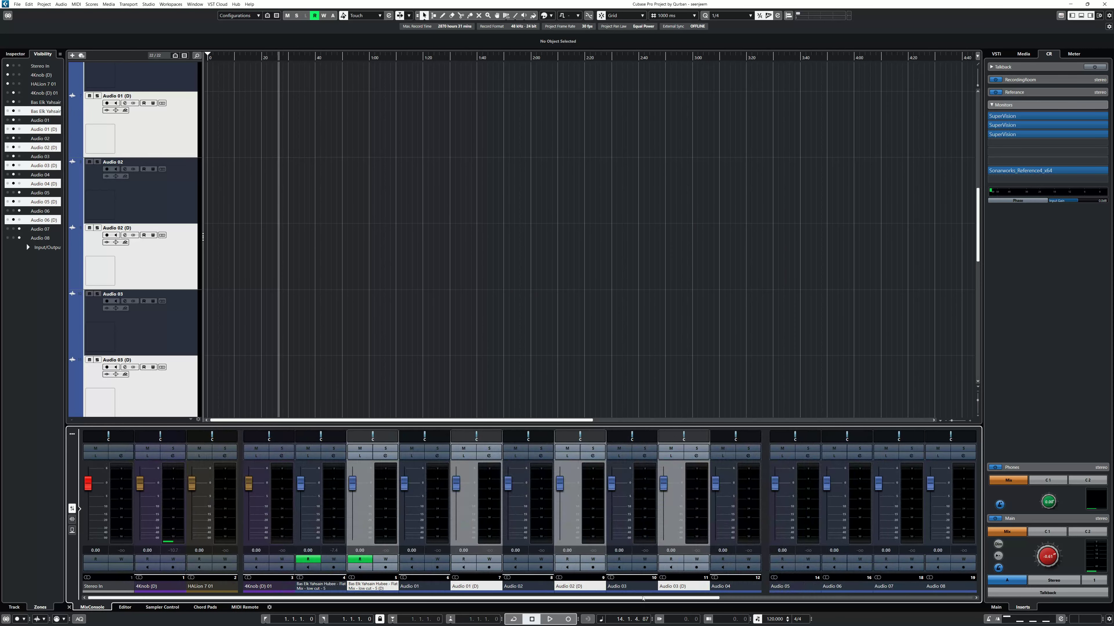
pyautogui.moveTo(470, 600); pyautogui.dragTo(767, 599)
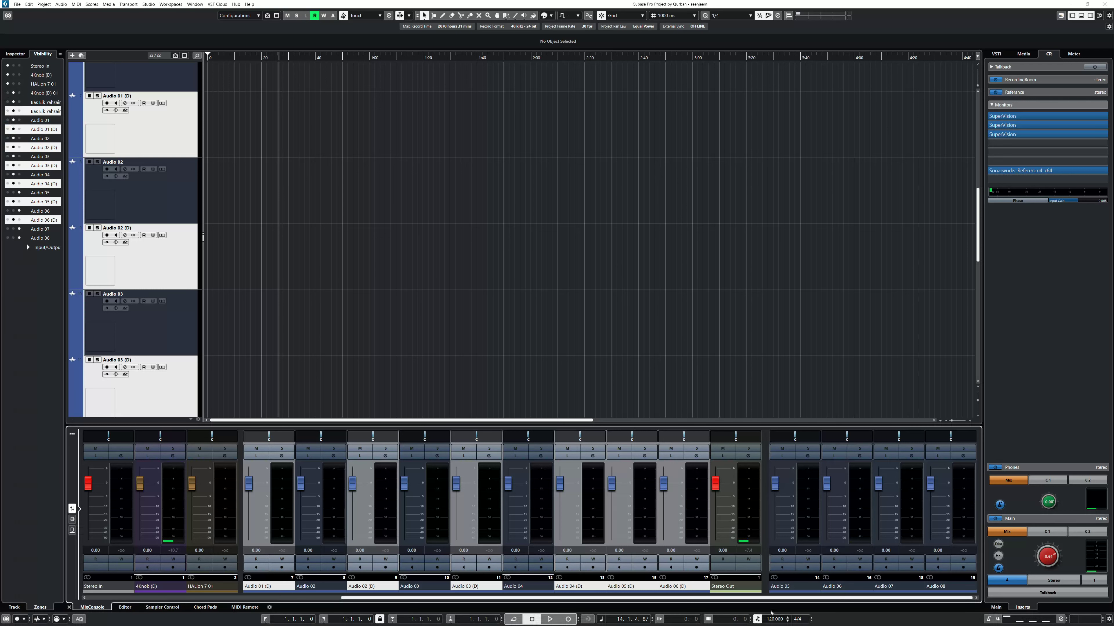
# Step: Open the main MixConsole in its own window, and un-maximize the project window to reach the mixer window lying mostly off-screen
pyautogui.click(171, 4)
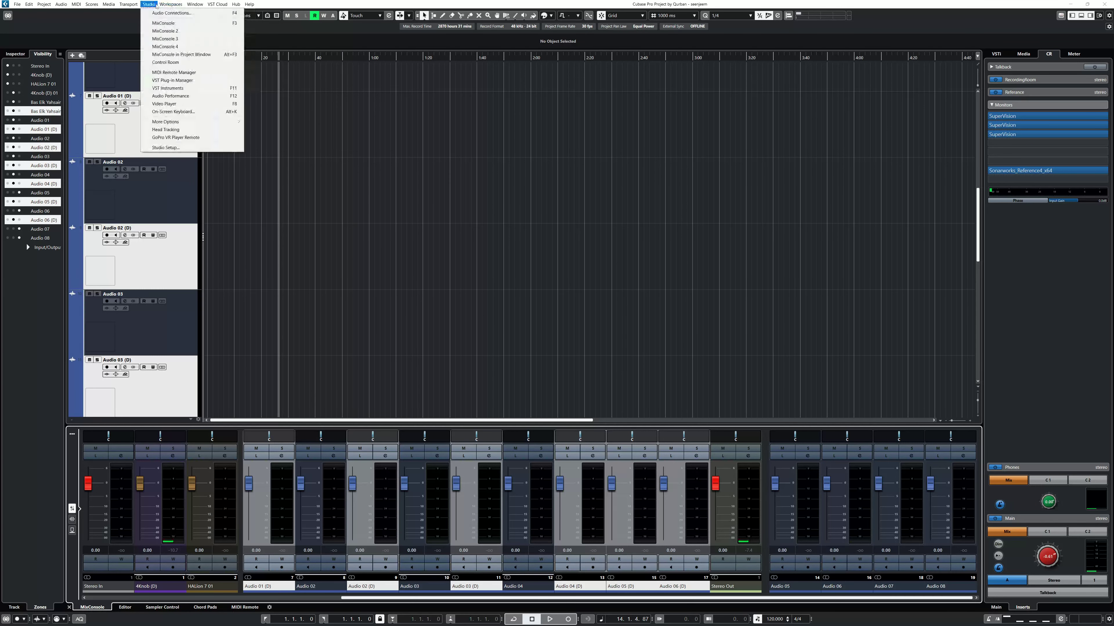
pyautogui.moveTo(137, 5)
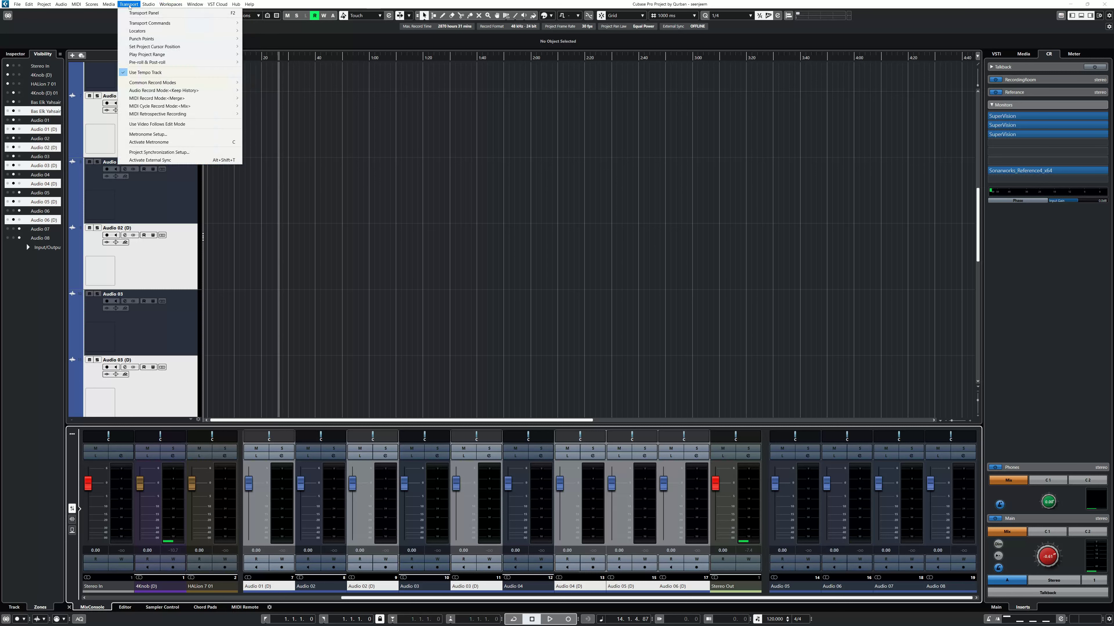
pyautogui.moveTo(191, 6)
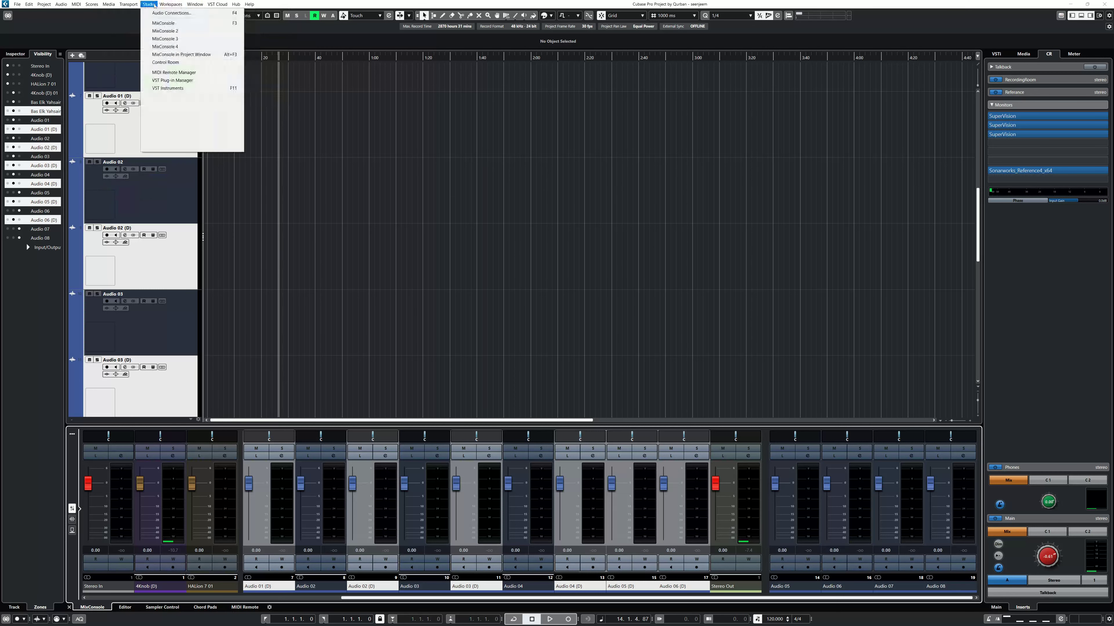
pyautogui.click(154, 23)
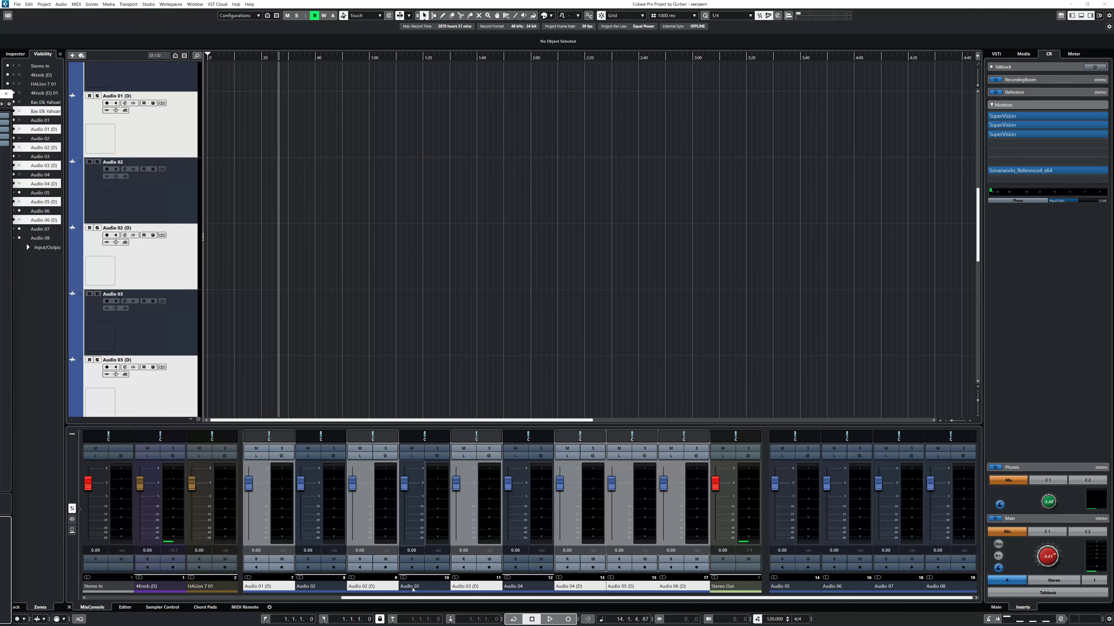
pyautogui.moveTo(667, 3); pyautogui.dragTo(567, 302)
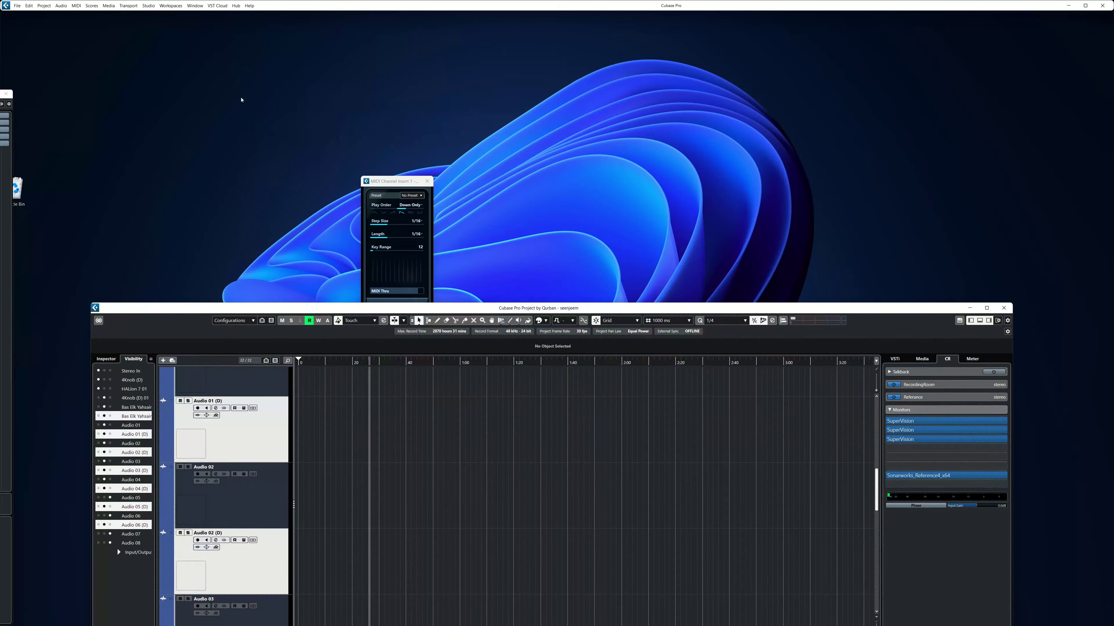
pyautogui.moveTo(12, 155); pyautogui.dragTo(503, 260)
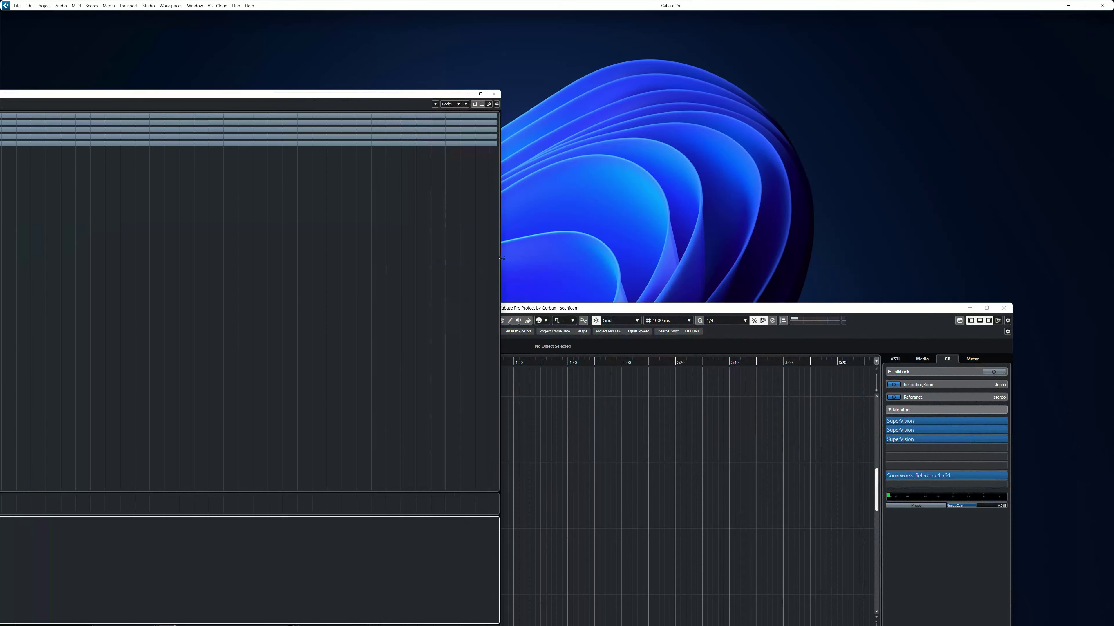
# Step: Move the MixConsole window fully onto the screen, and maximize both it and the project window
pyautogui.press('F3')
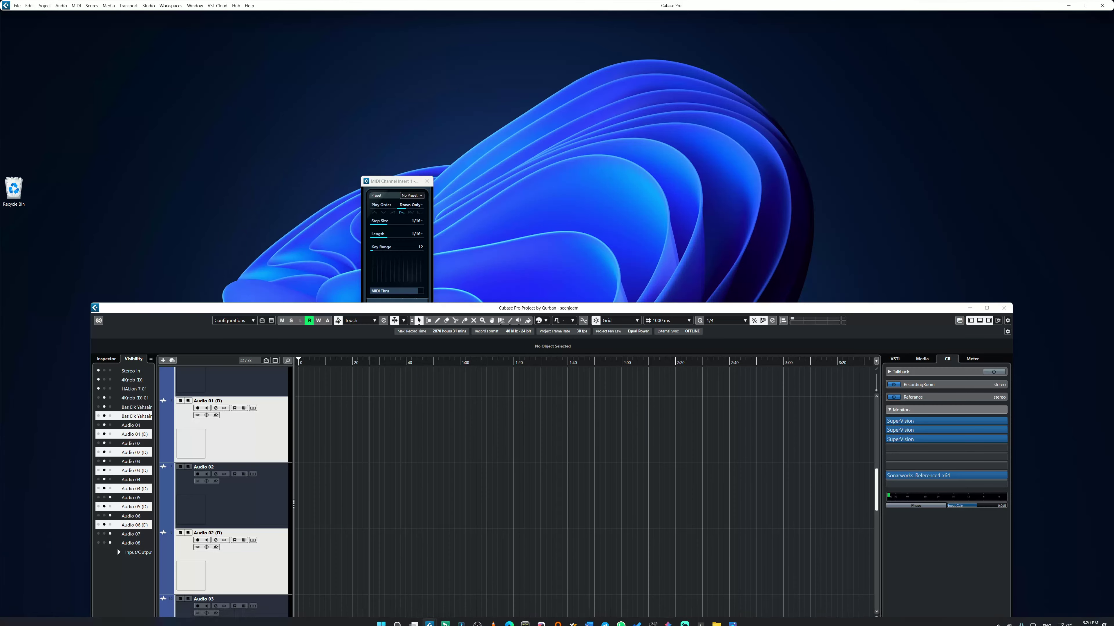
pyautogui.press('F3')
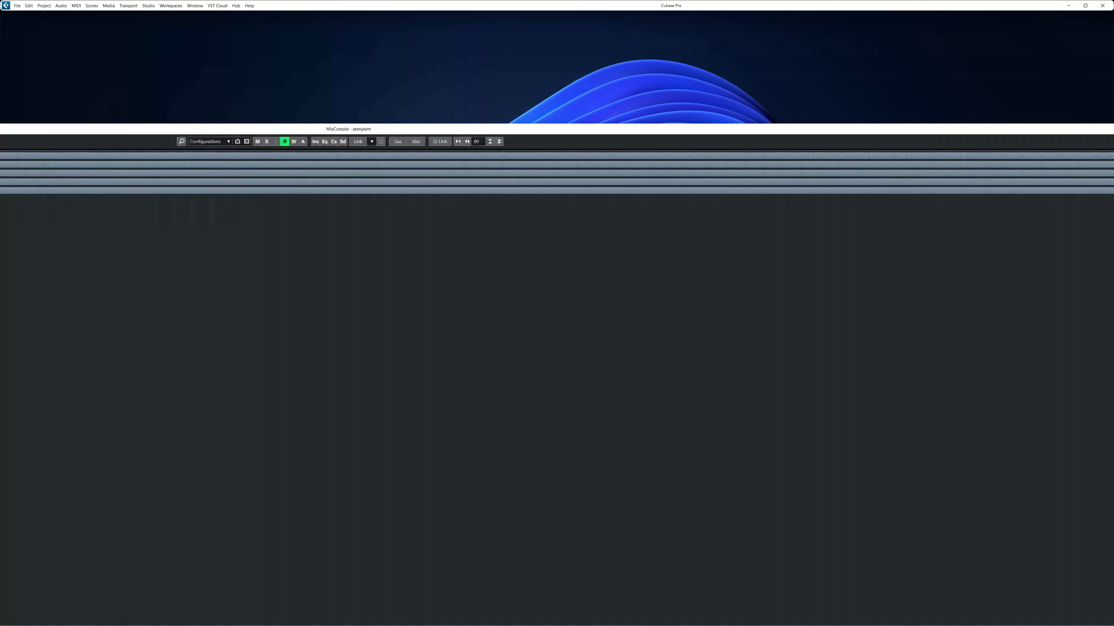
pyautogui.press('F3')
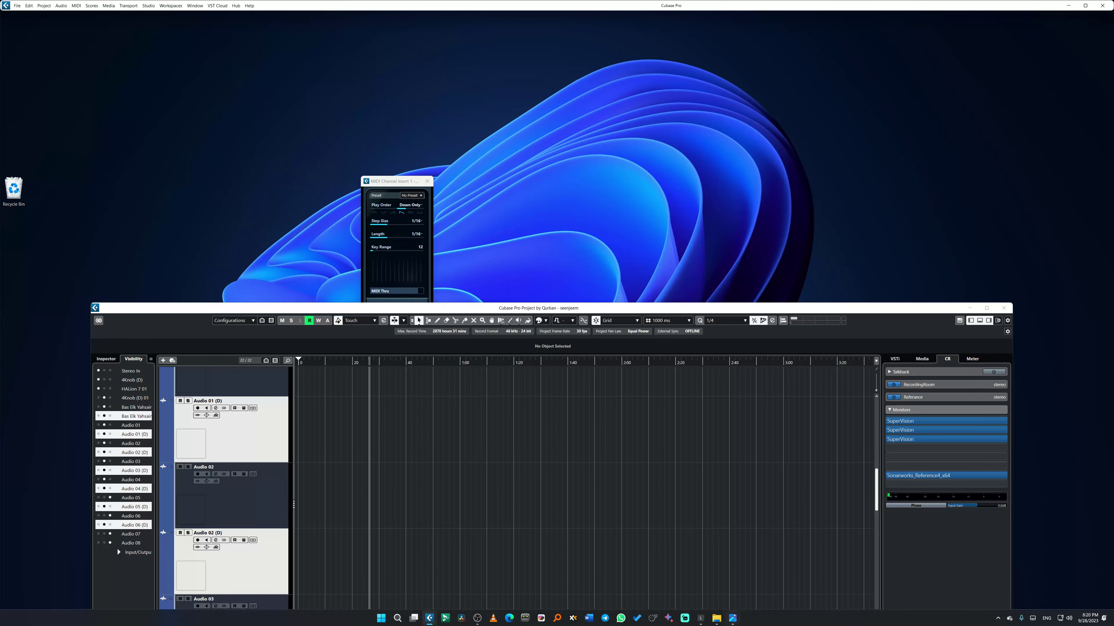
pyautogui.press('F3')
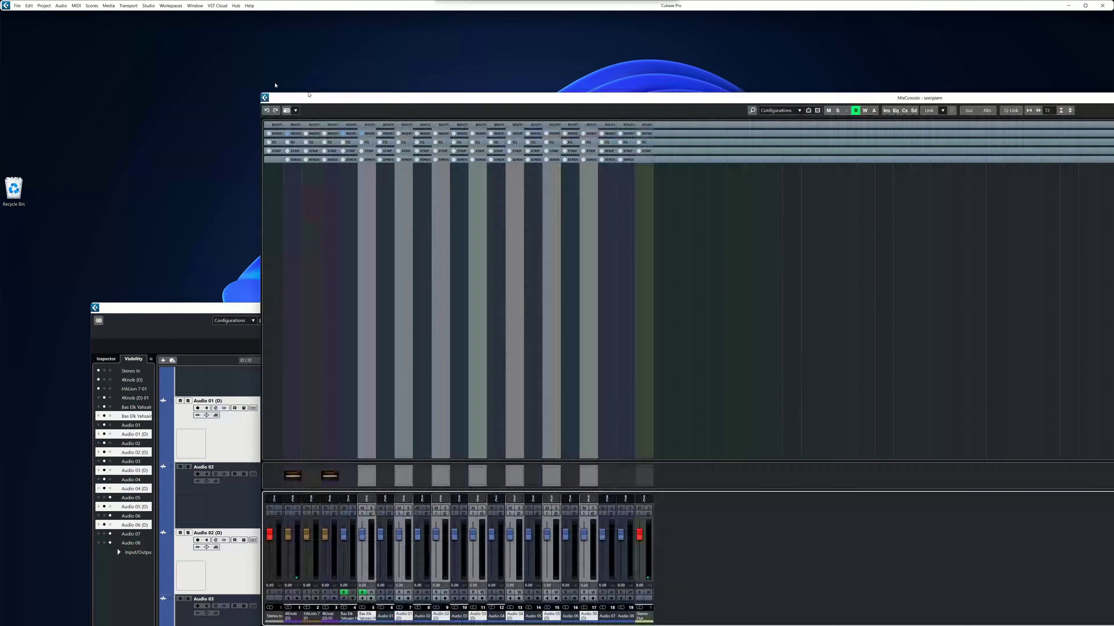
pyautogui.moveTo(309, 94); pyautogui.dragTo(151, 13)
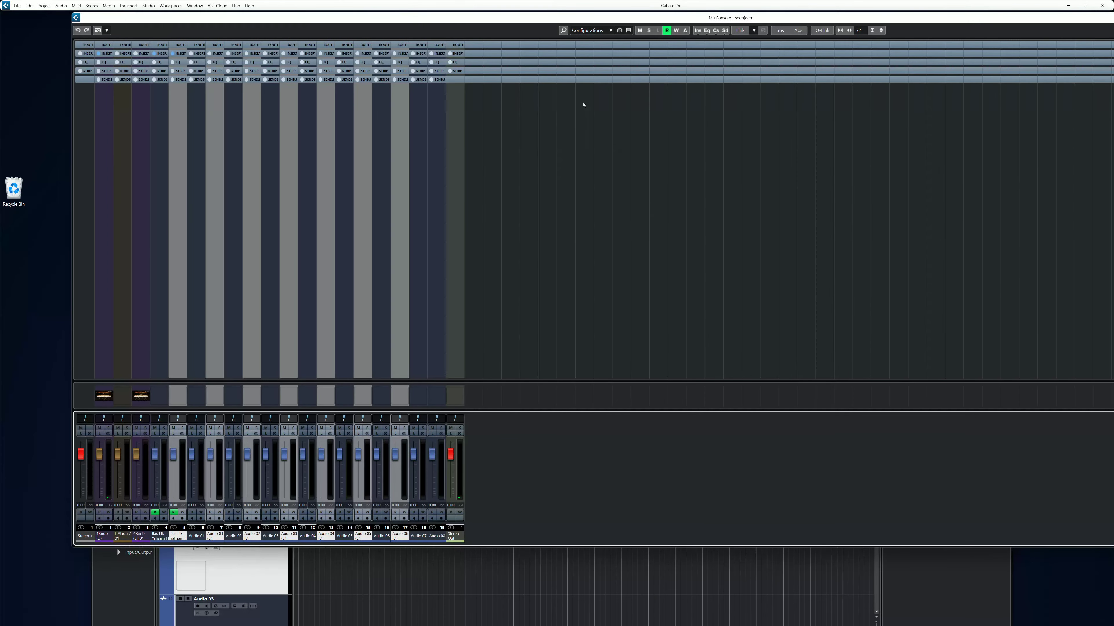
pyautogui.doubleClick(536, 18)
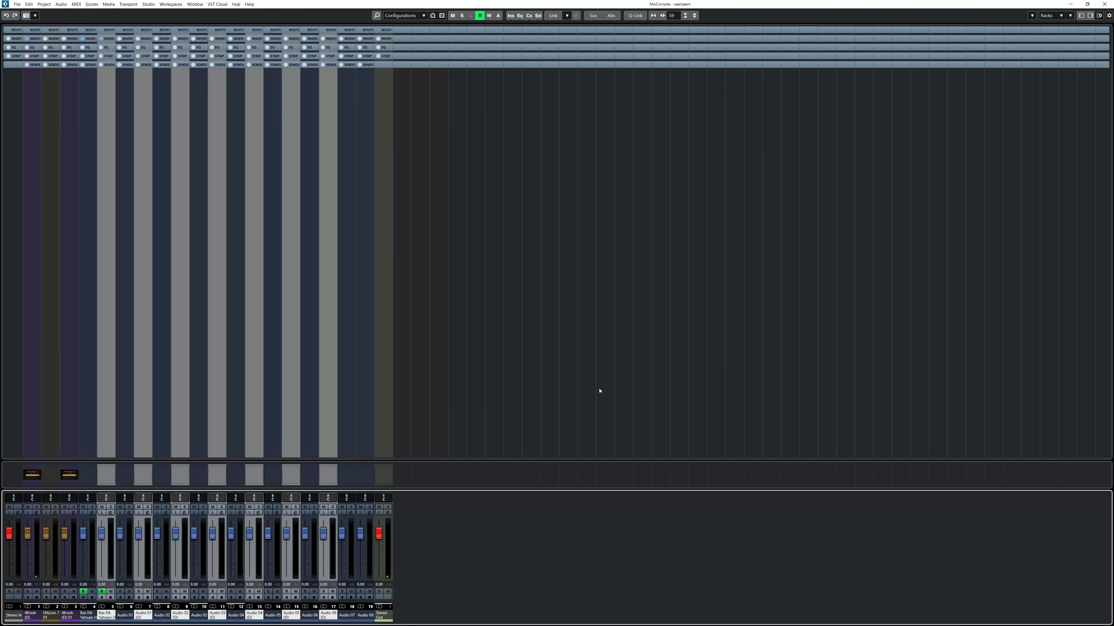
pyautogui.press('F3')
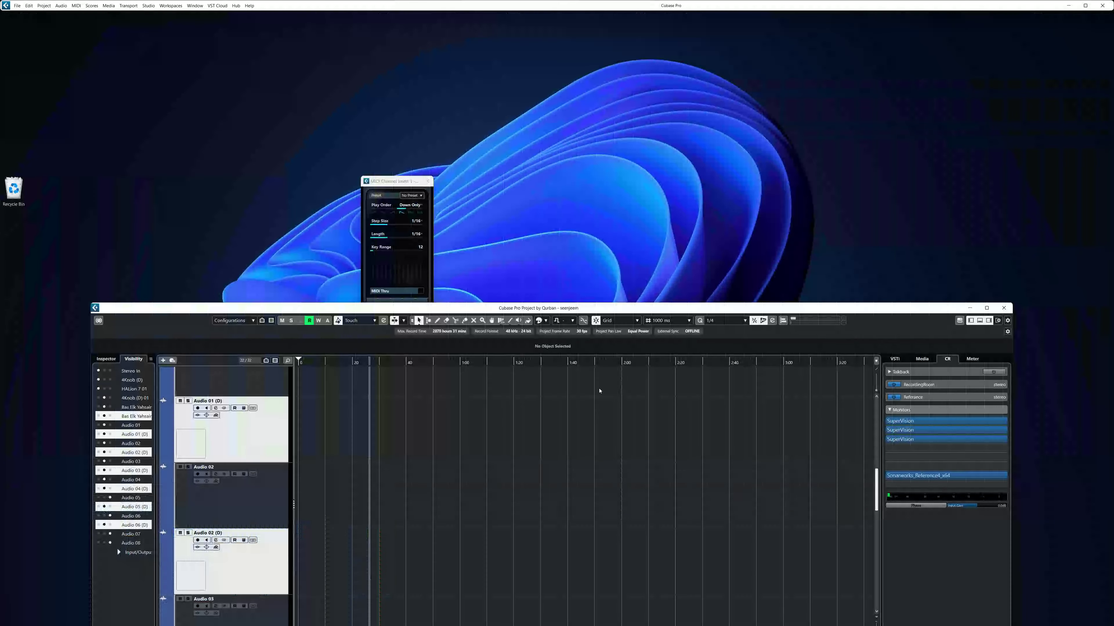
pyautogui.doubleClick(528, 308)
# Step: Display the channel zones visibility list in the separate MixConsole window and deselect all channels
pyautogui.press('F3')
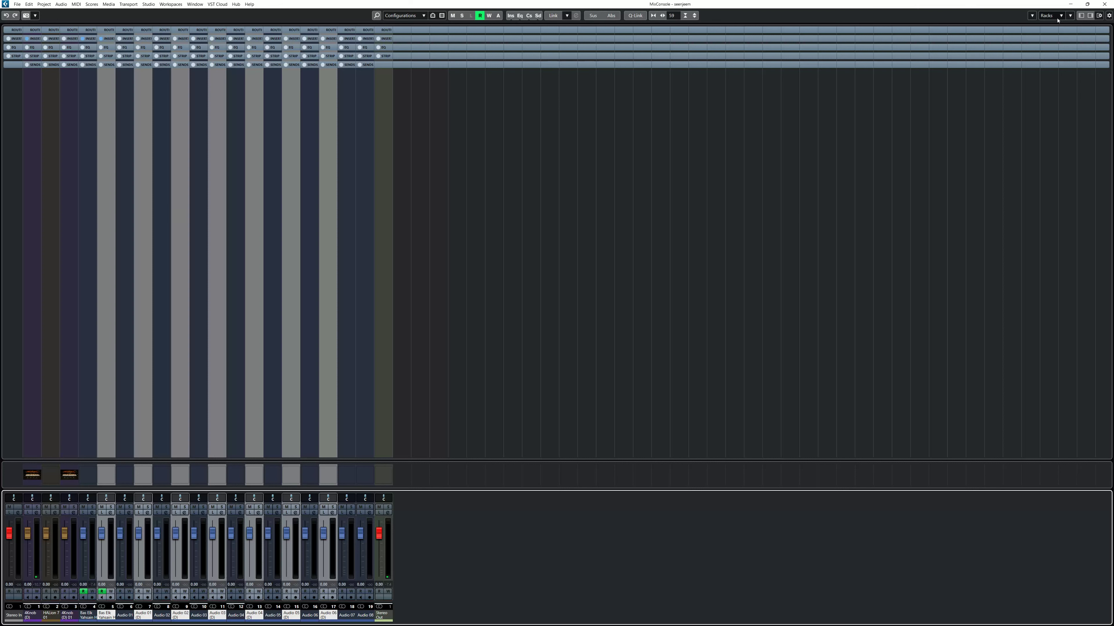
pyautogui.click(1081, 15)
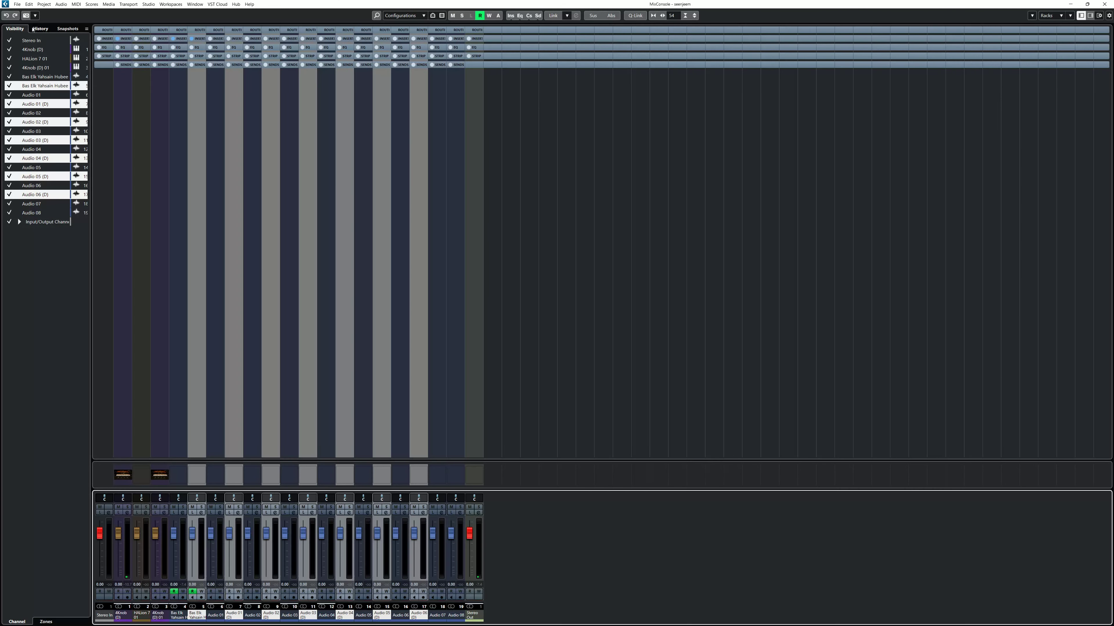
pyautogui.click(46, 622)
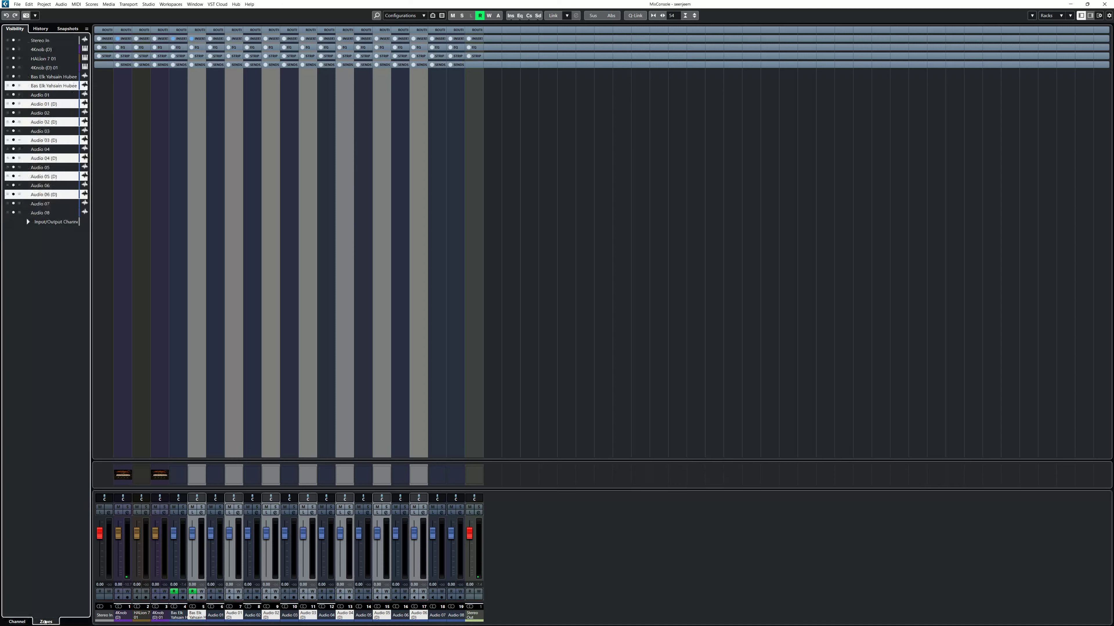
pyautogui.click(63, 314)
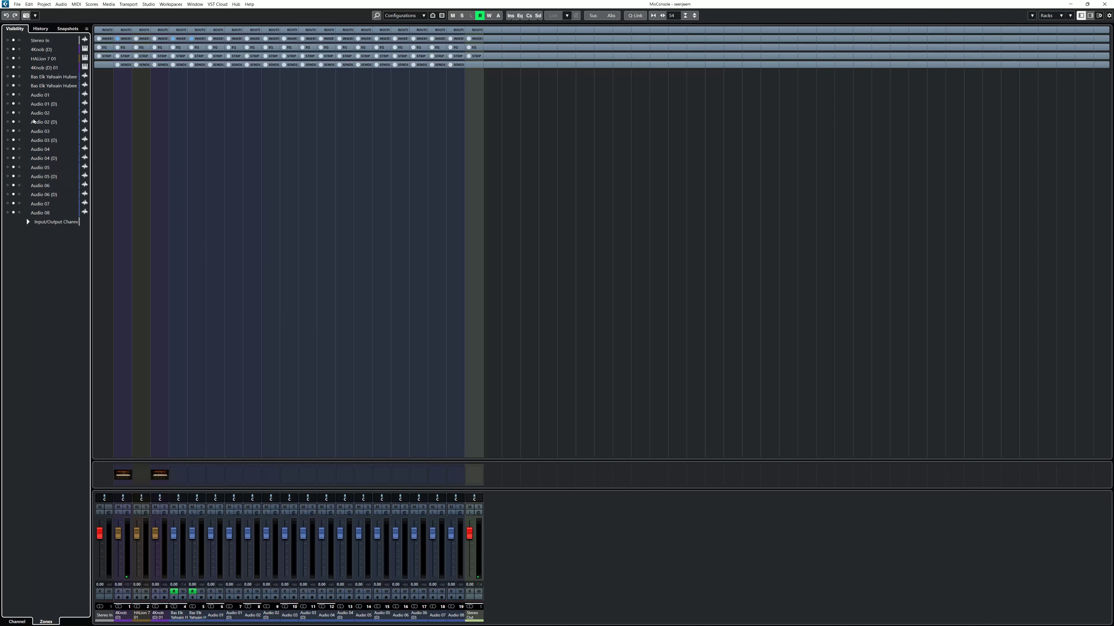
# Step: Fix Stereo In through the first Flat Mix channel in the MixConsole's left zone and Audio 05 to Audio 08 in its right, then close it
pyautogui.moveTo(8, 44); pyautogui.dragTo(8, 76)
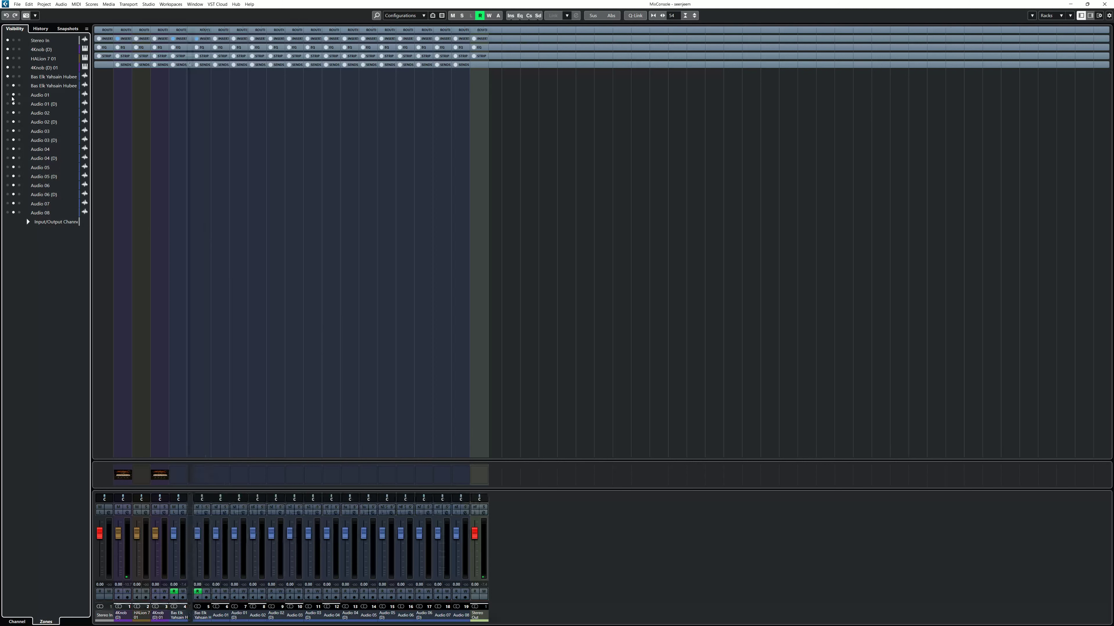
pyautogui.moveTo(19, 170); pyautogui.dragTo(19, 213)
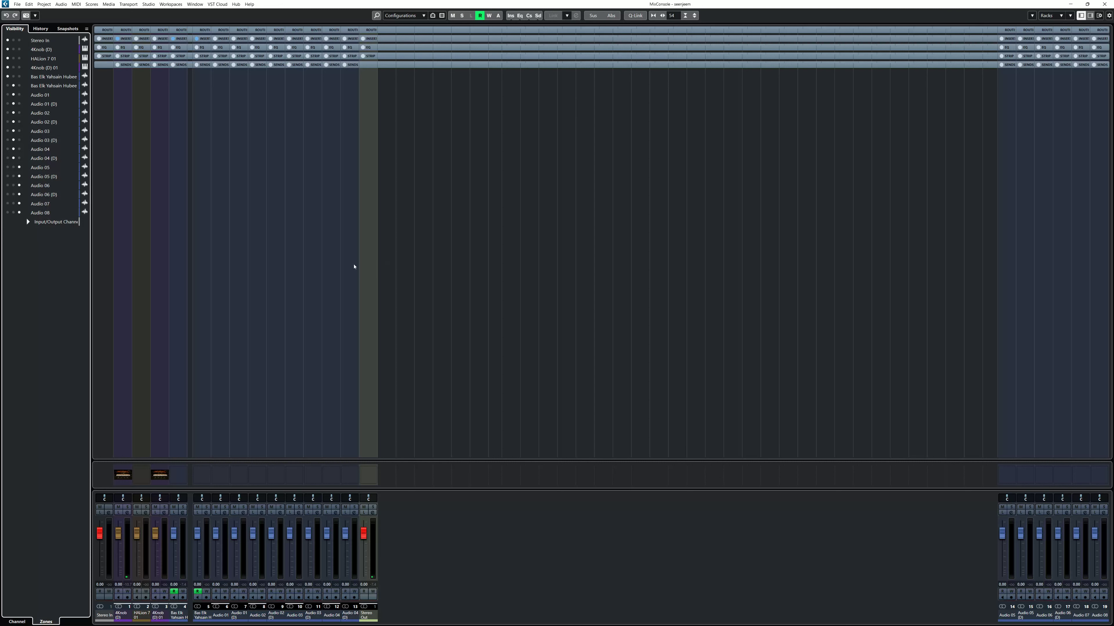
pyautogui.click(1105, 4)
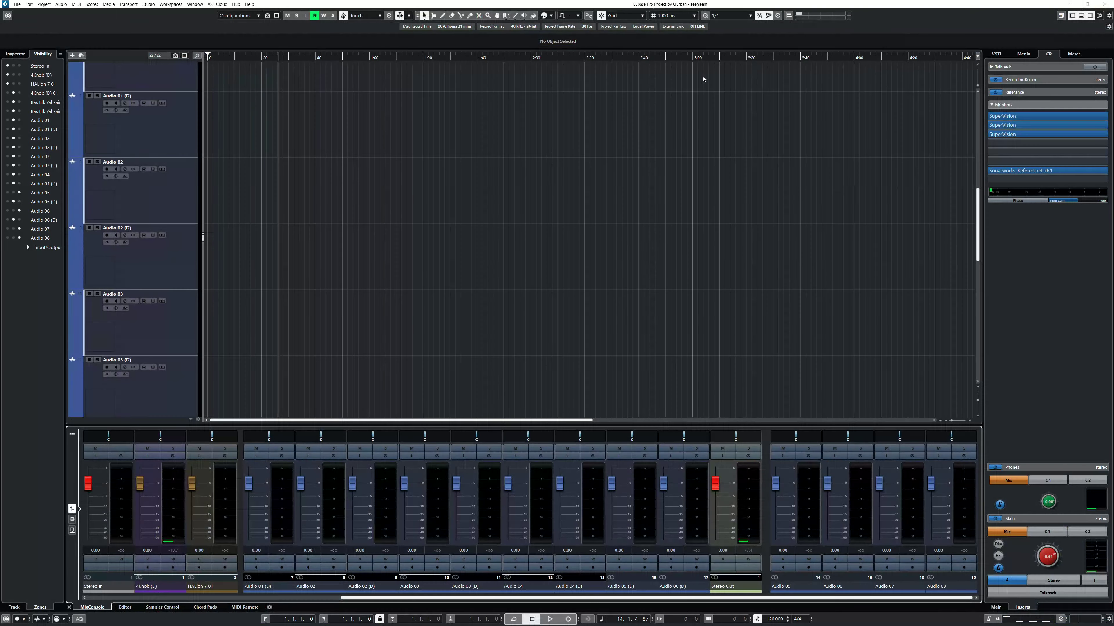
# Step: Synchronize the project window's channel visibility with the main MixConsole using Sync Project and MixConsole
pyautogui.click(60, 54)
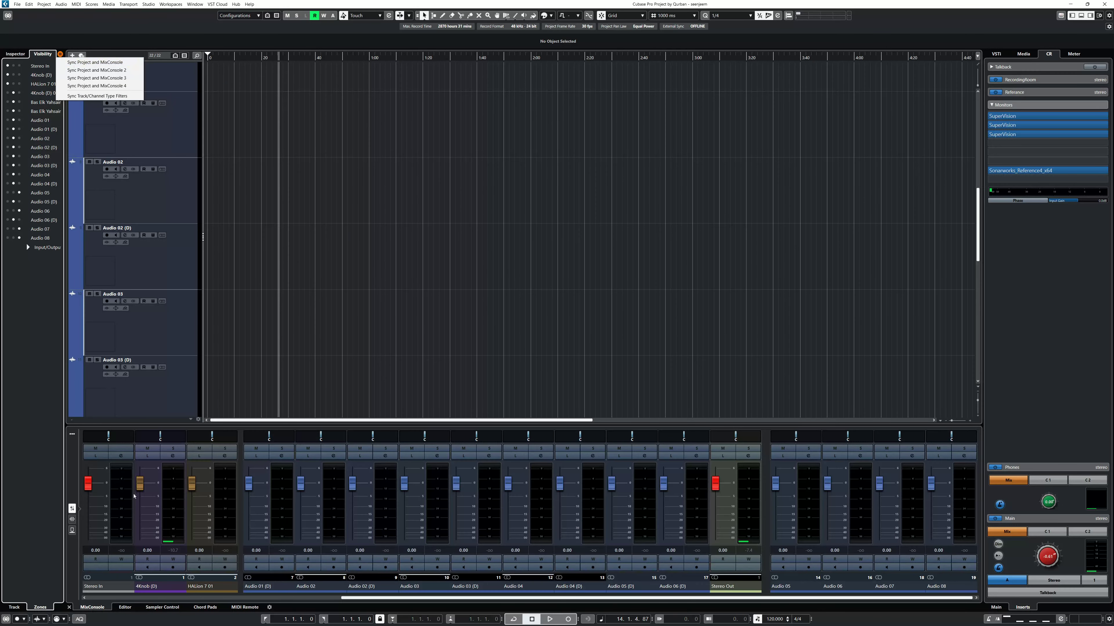
pyautogui.click(350, 426)
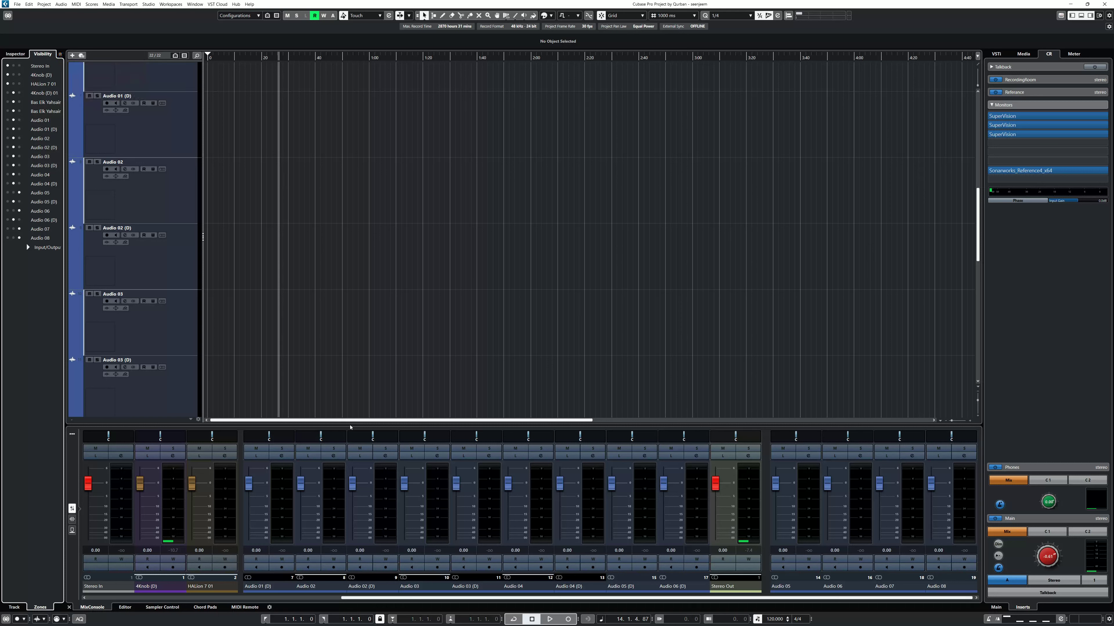
pyautogui.click(60, 54)
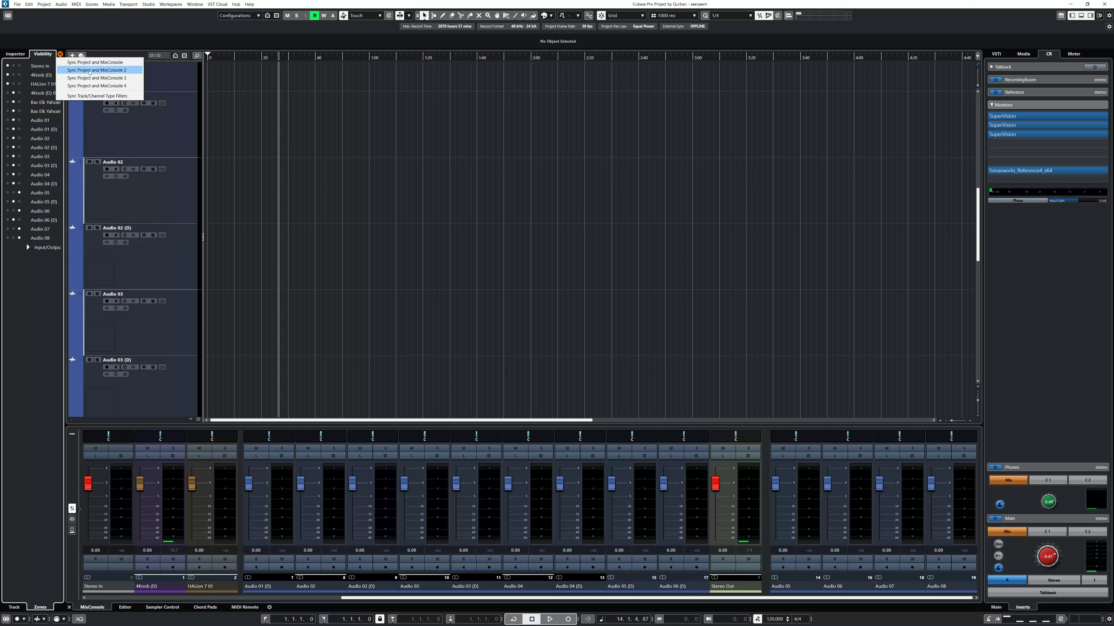
pyautogui.click(172, 5)
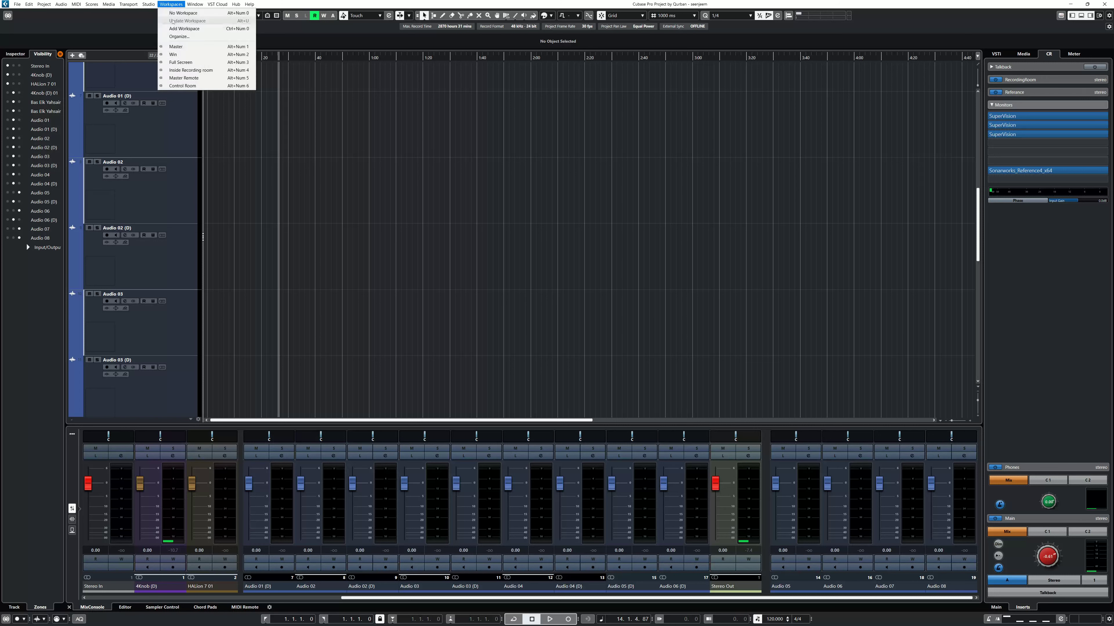
pyautogui.moveTo(148, 4)
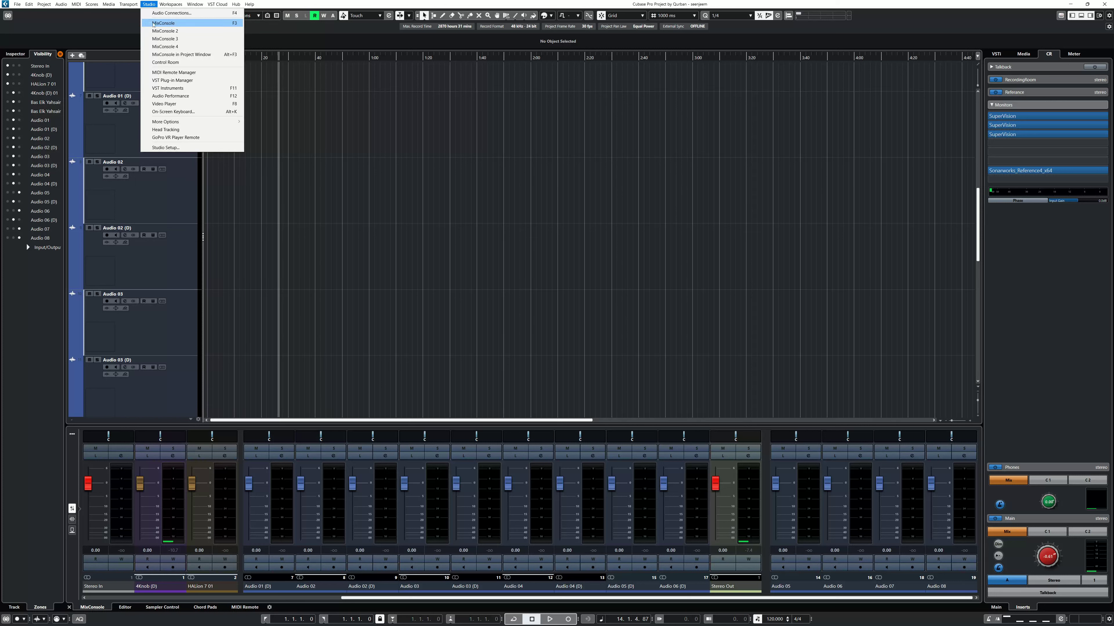
pyautogui.click(60, 54)
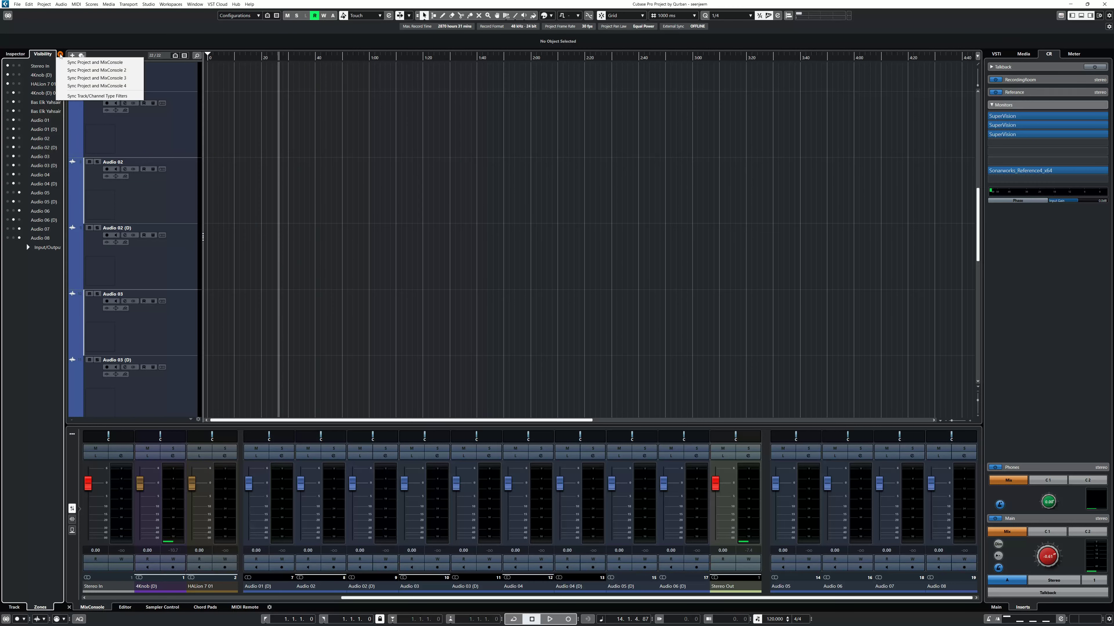
pyautogui.click(82, 62)
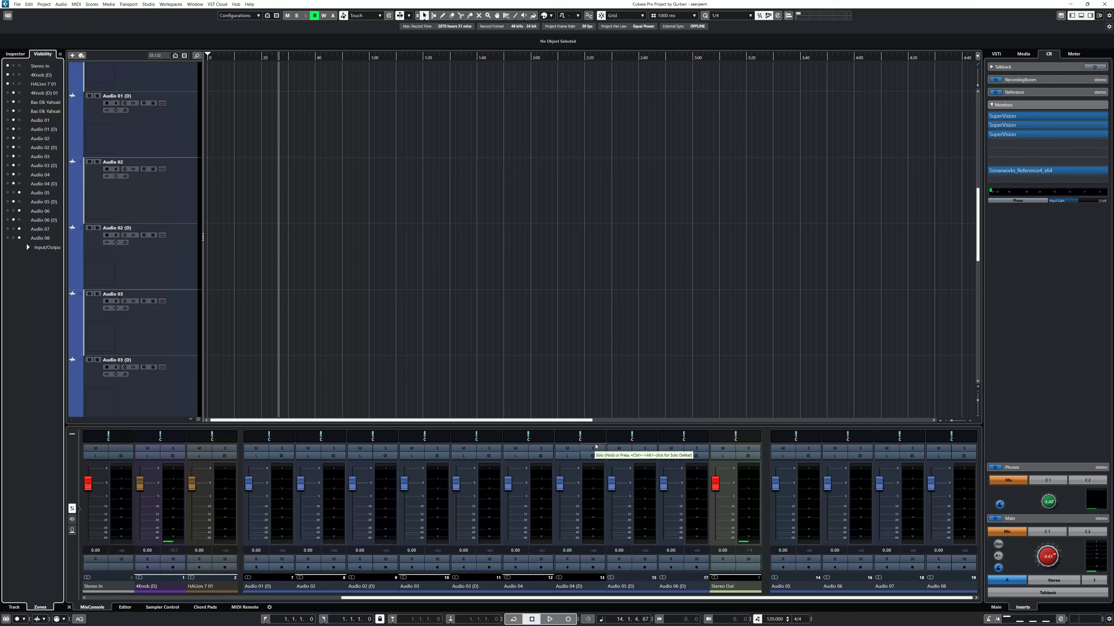
# Step: Check the visibility sync options in the separate MixConsole window, and return to the project window
pyautogui.press('F3')
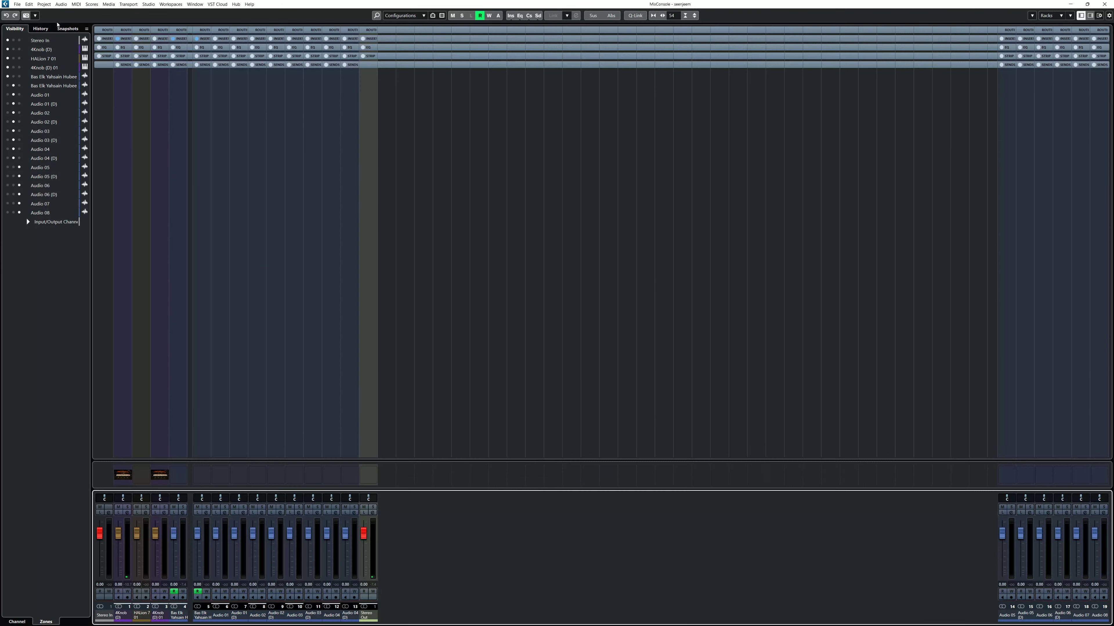
pyautogui.click(86, 28)
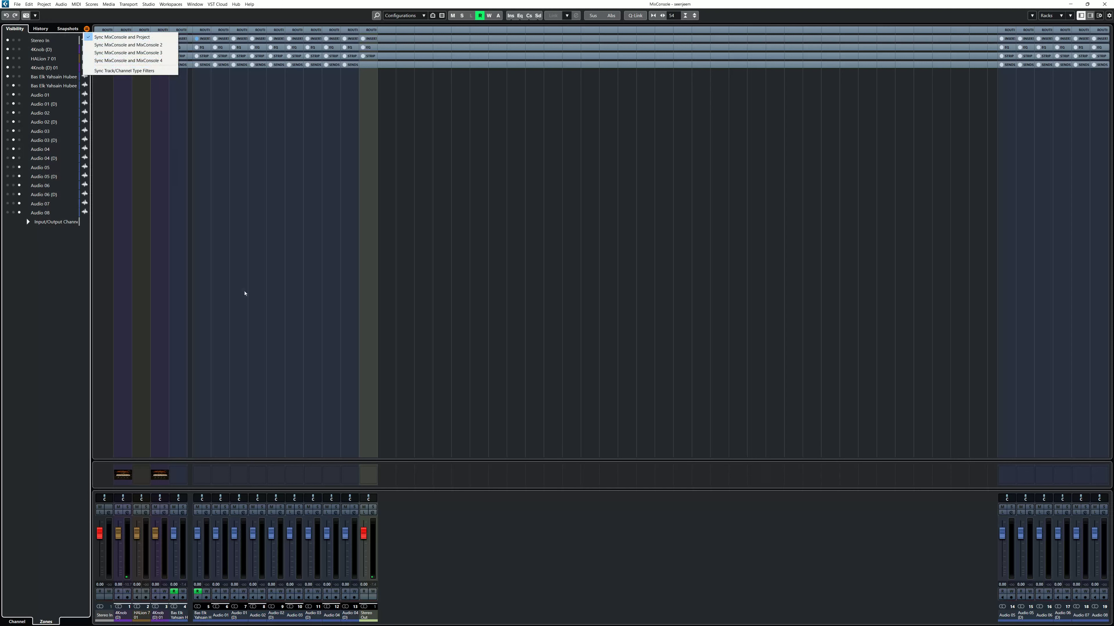
pyautogui.press('Escape')
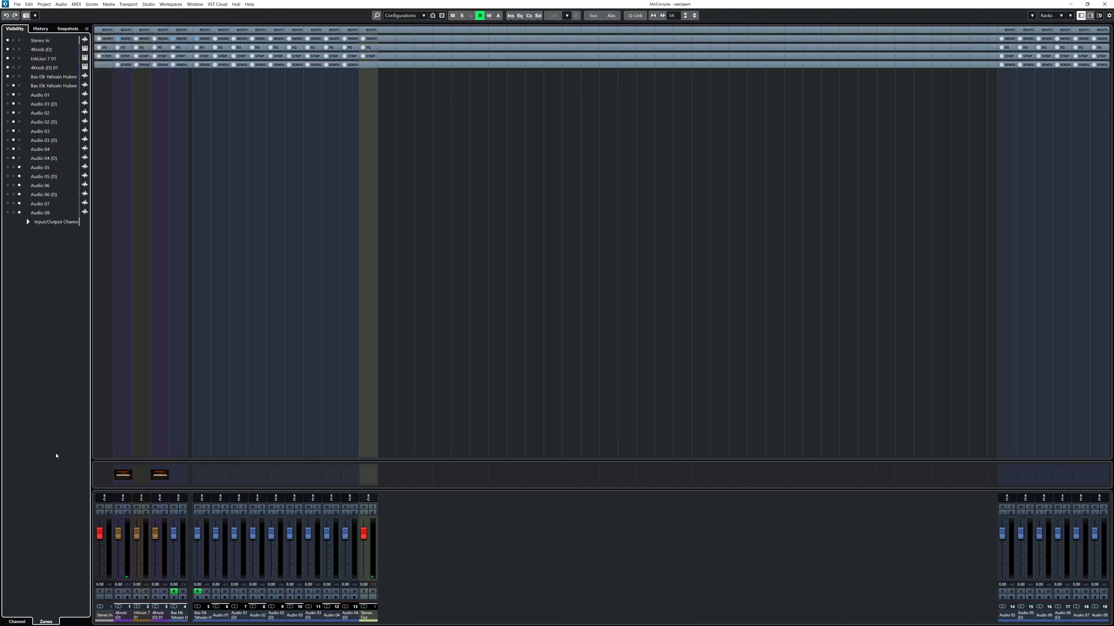
pyautogui.press('F3')
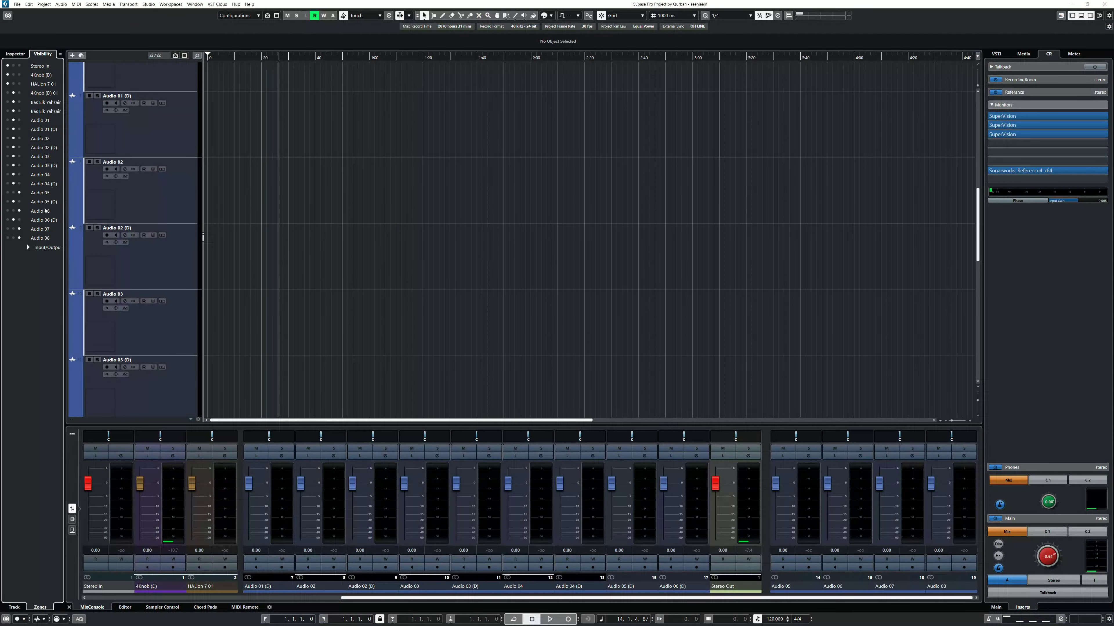
# Step: Extend the left zone through Audio 02 (D) and the right zone to Audio 03 through Audio 08, and check the zones in the separate MixConsole
pyautogui.moveTo(7, 91); pyautogui.dragTo(8, 120)
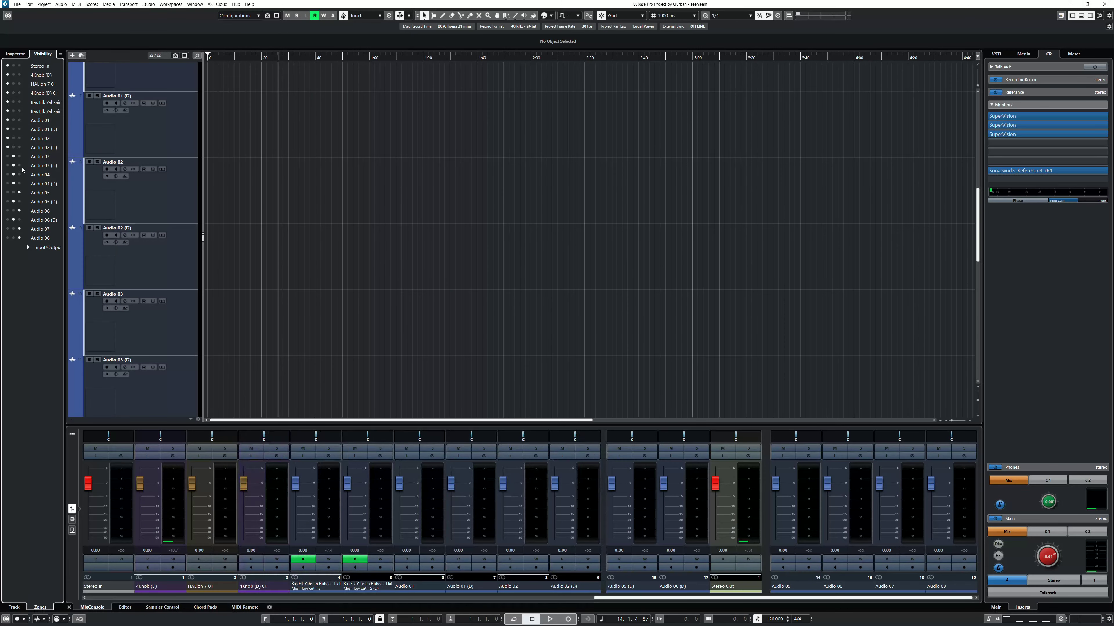
pyautogui.moveTo(7, 184); pyautogui.dragTo(7, 156)
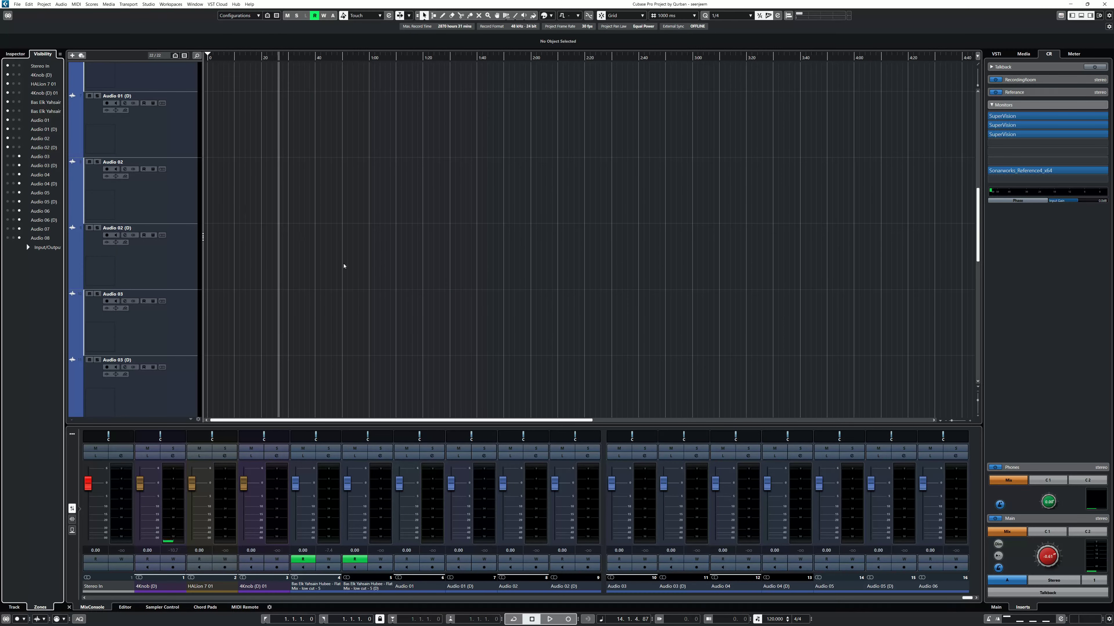
pyautogui.press('F3')
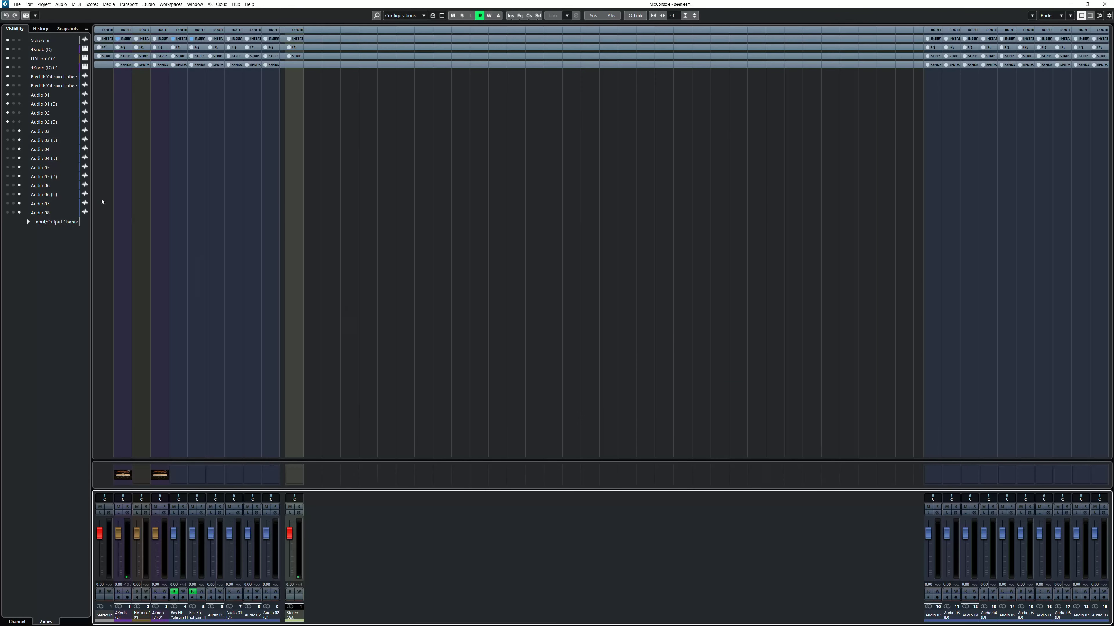
pyautogui.press('F3')
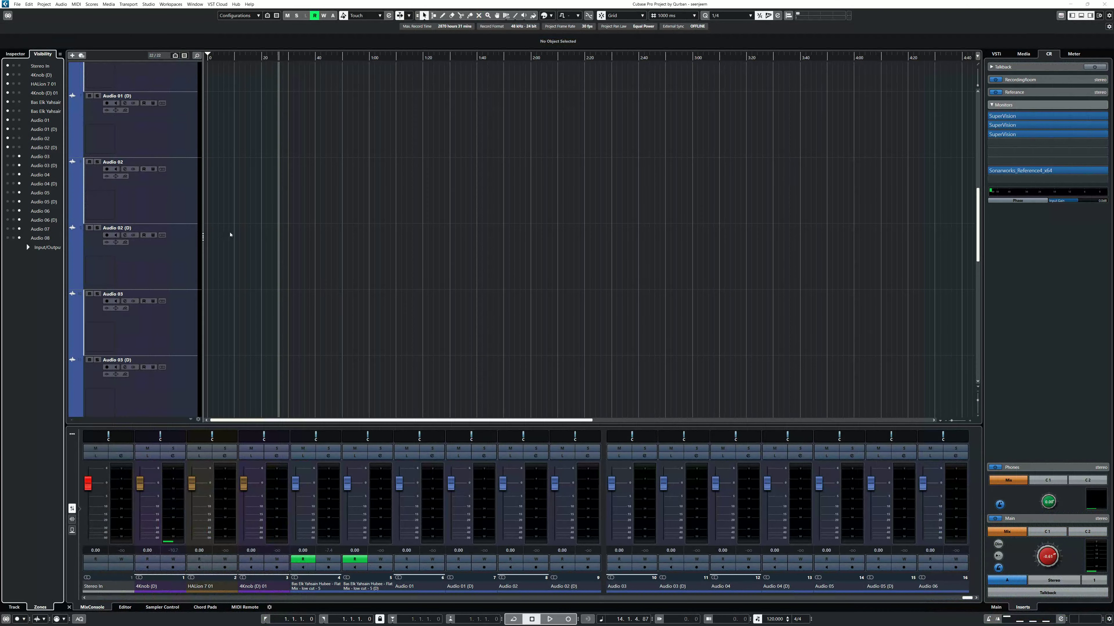
# Step: Reduce the height of the lower-zone MixConsole, and check the visibility sync options and the available MixConsole windows
pyautogui.moveTo(415, 427); pyautogui.dragTo(418, 451)
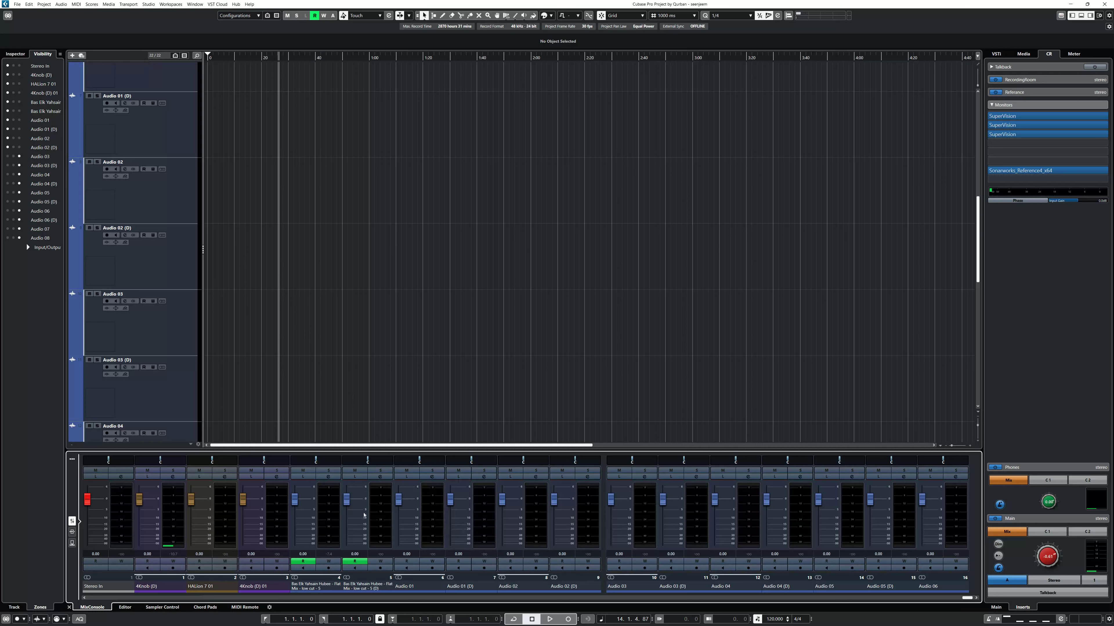
pyautogui.click(61, 54)
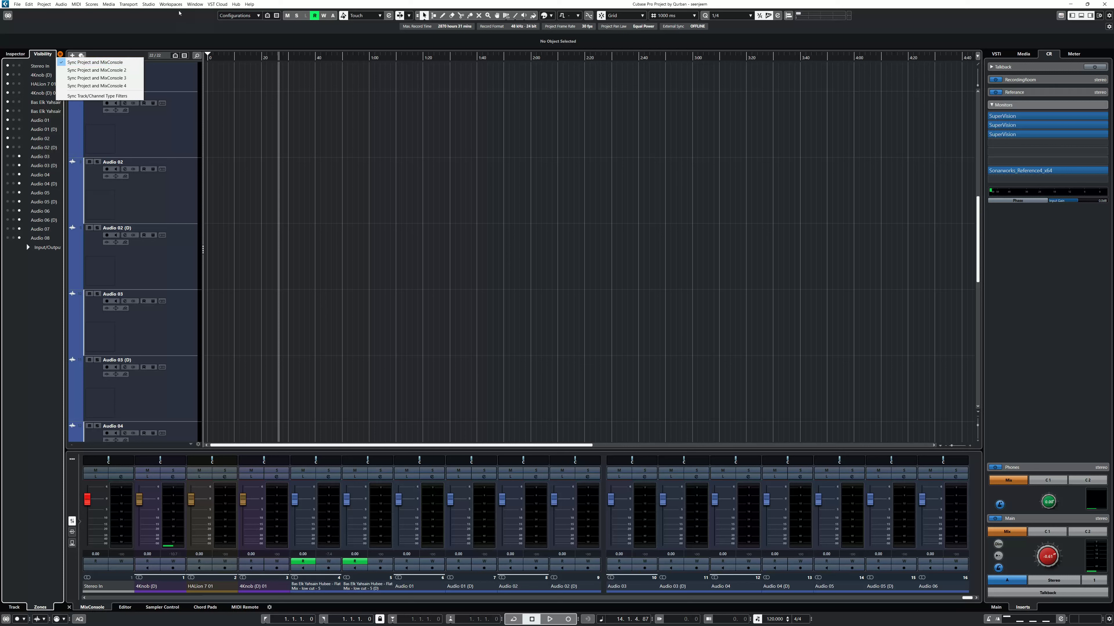
pyautogui.click(171, 4)
pyautogui.moveTo(145, 4)
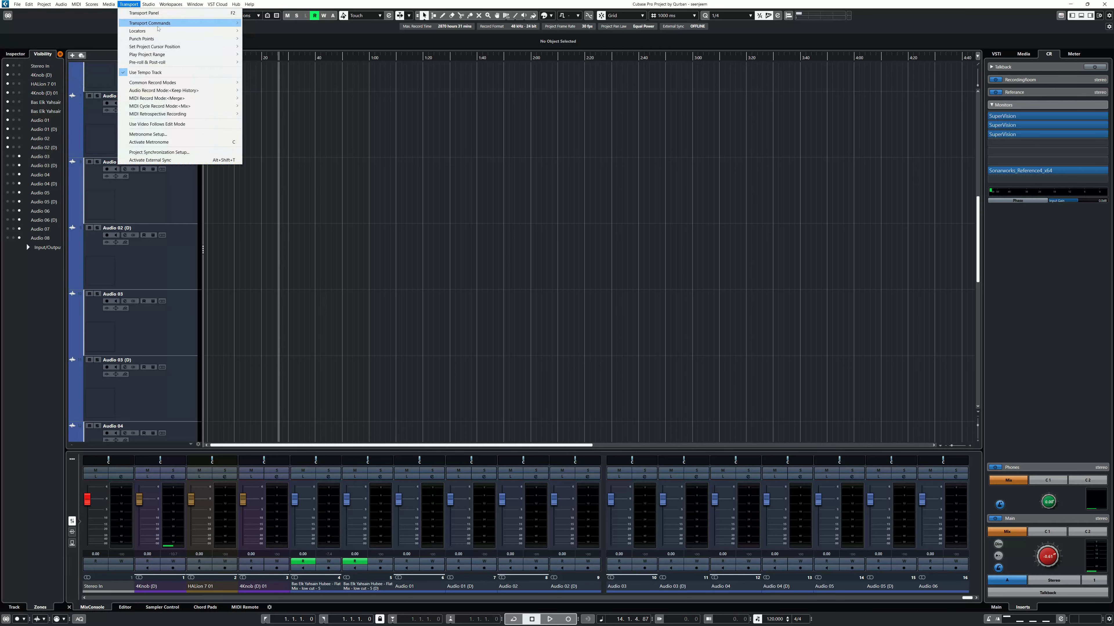
pyautogui.press('Escape')
pyautogui.click(167, 4)
pyautogui.moveTo(138, 5)
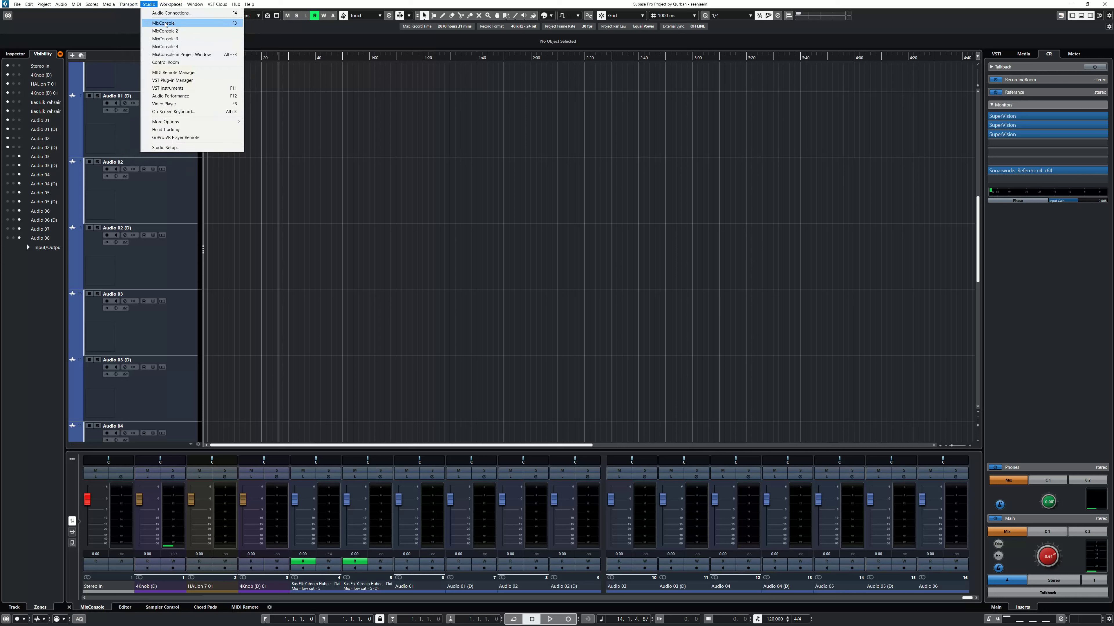
# Step: Turn off Sync Project and MixConsole for the project window's channel visibility
pyautogui.click(61, 54)
pyautogui.click(60, 54)
pyautogui.click(60, 54)
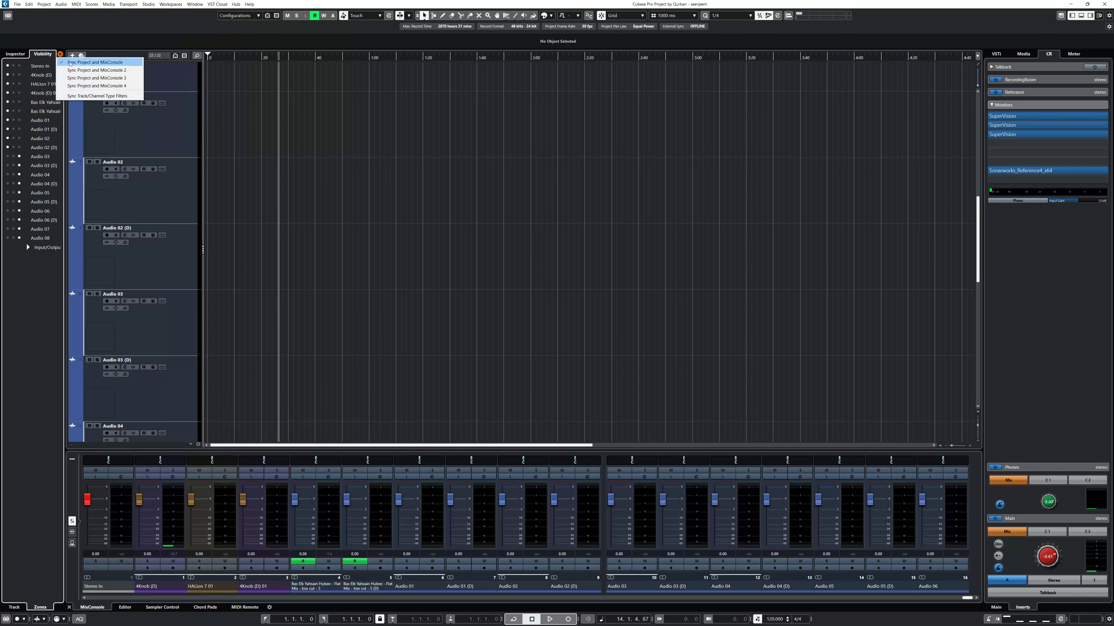
pyautogui.click(87, 63)
pyautogui.click(39, 283)
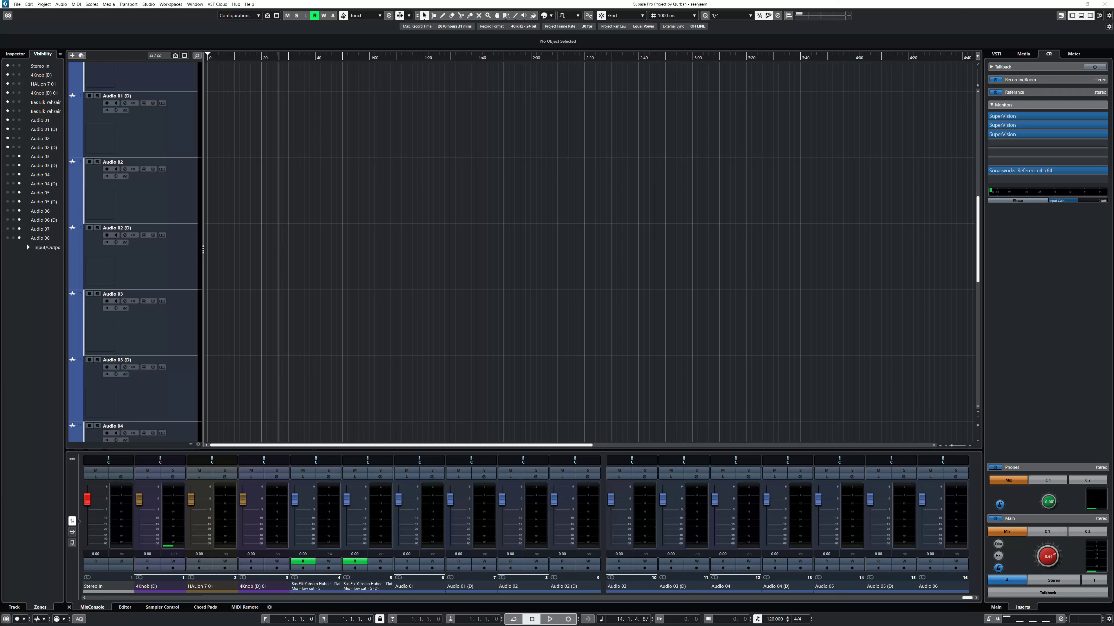
# Step: Remove all tracks from the duplicate Flat Mix track (D) through Audio 08
pyautogui.scroll(-8, 358, 359)
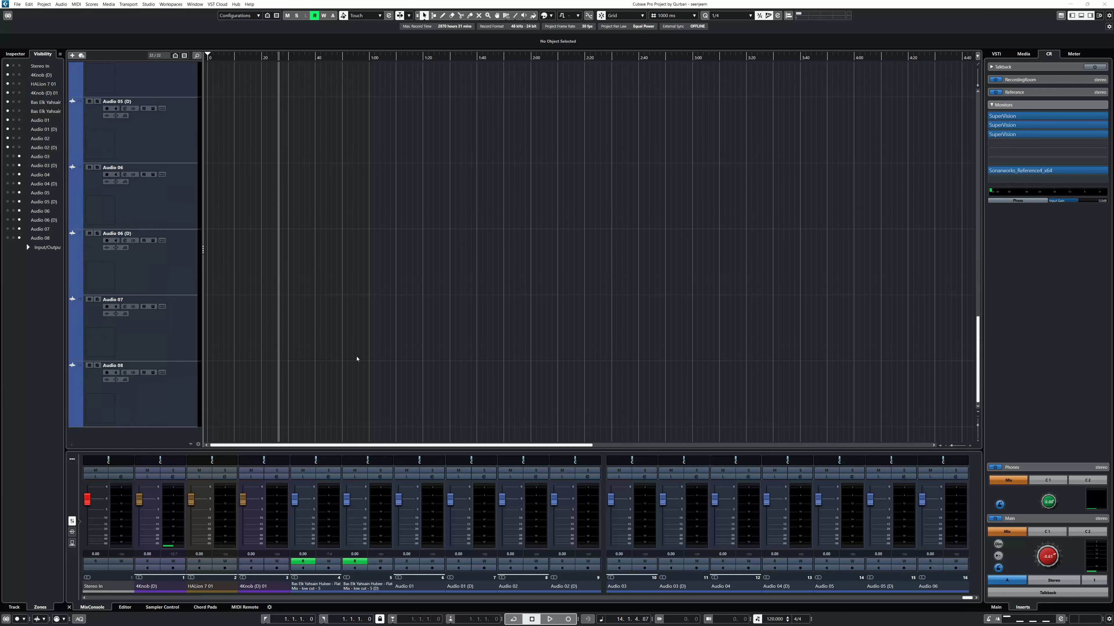
pyautogui.scroll(15, 206, 377)
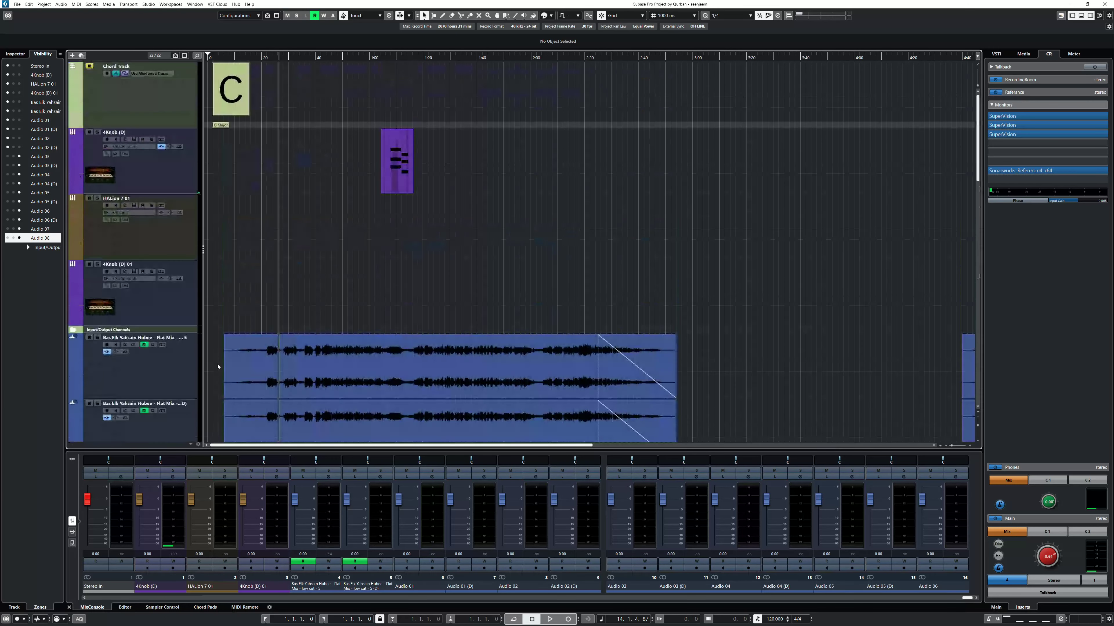
pyautogui.scroll(-3, 172, 369)
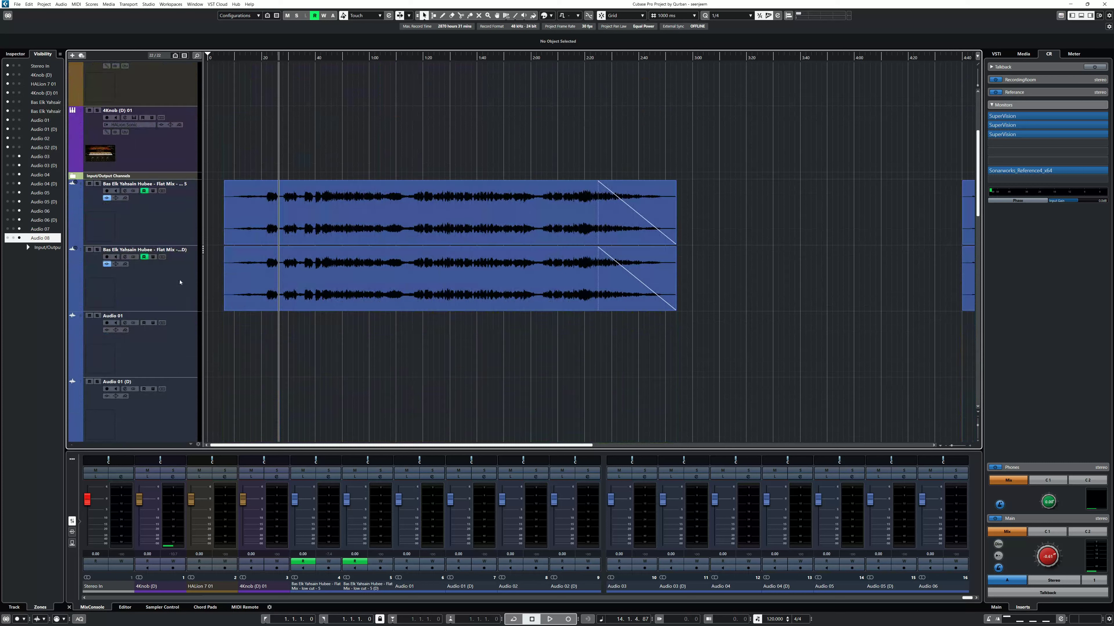
pyautogui.click(186, 269)
pyautogui.press('Up')
pyautogui.scroll(-15, 186, 268)
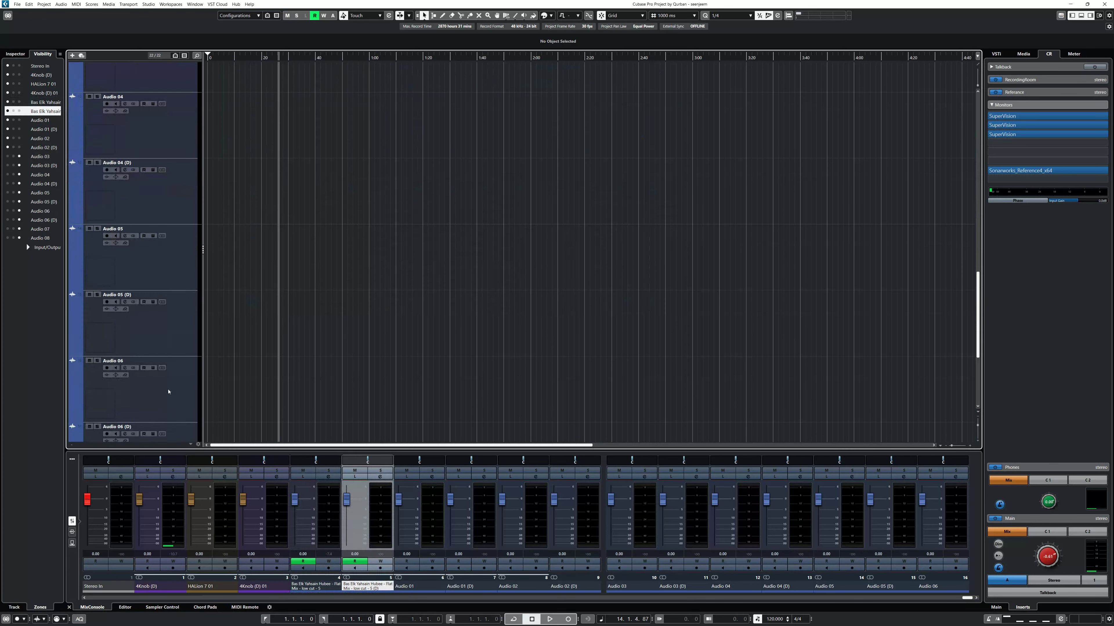
pyautogui.keyDown('shift'); pyautogui.click(172, 398); pyautogui.keyUp('shift')
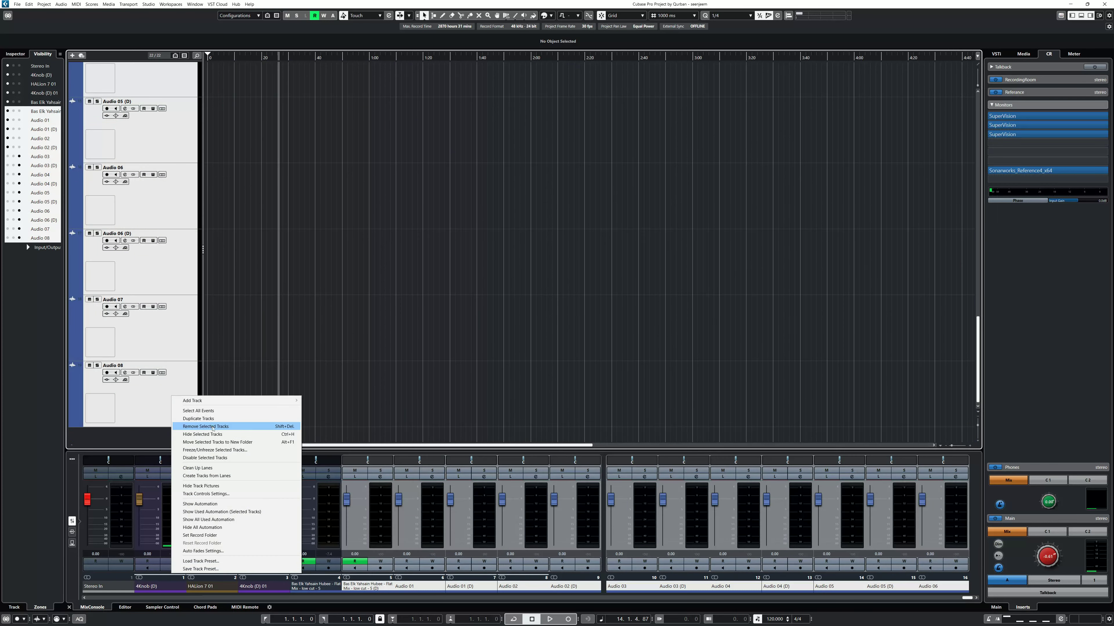
pyautogui.click(210, 427)
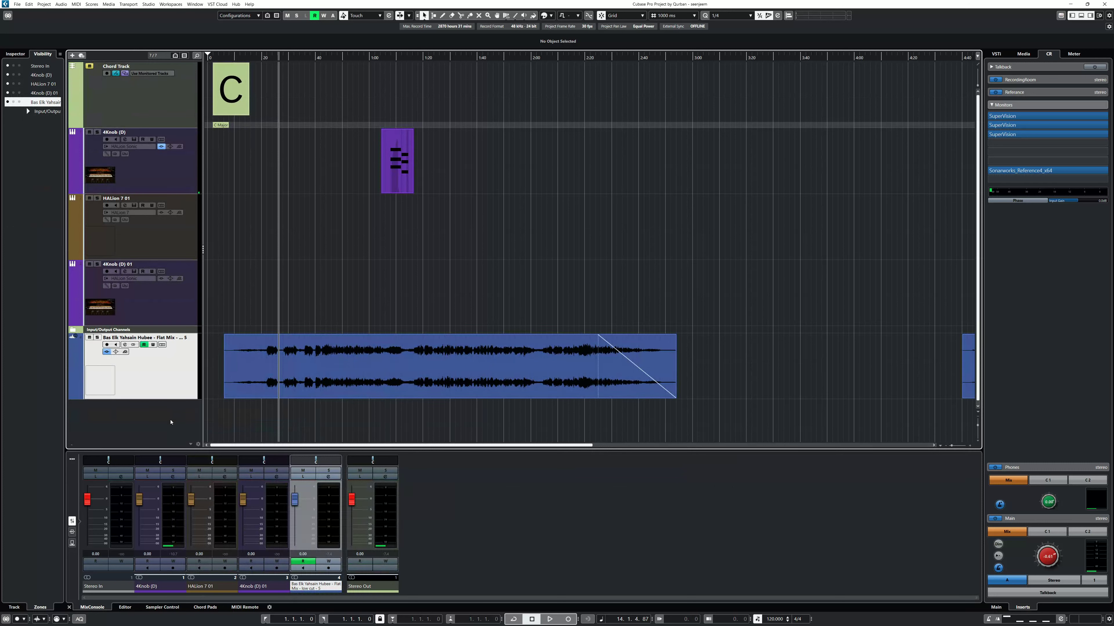
# Step: Add one stereo audio track routed to Stereo Out below the Flat Mix track
pyautogui.rightClick(171, 422)
pyautogui.click(195, 424)
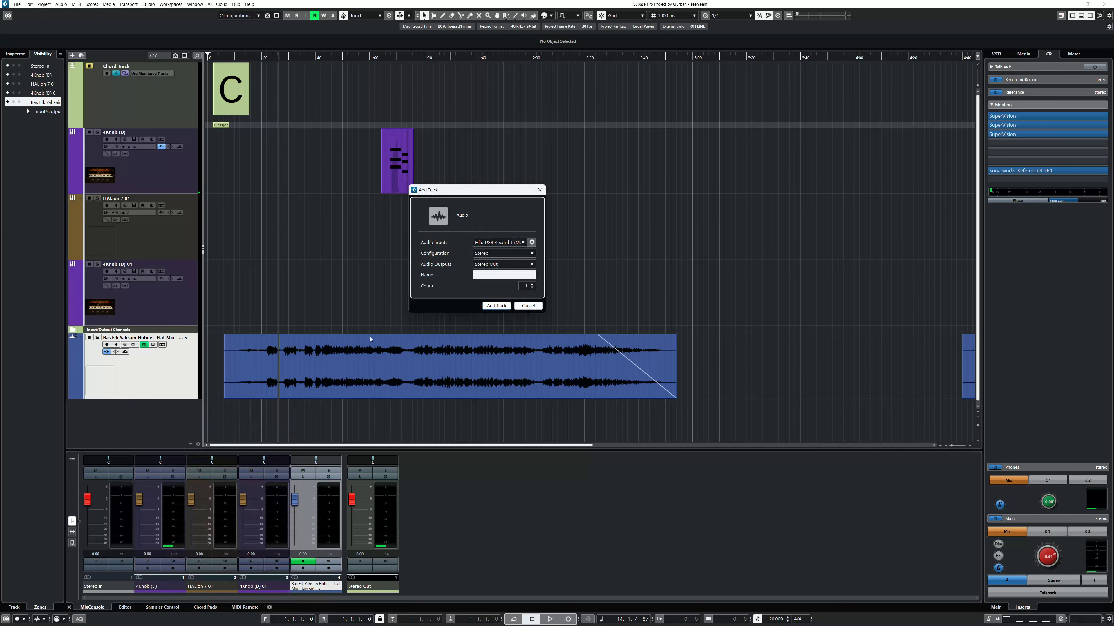
pyautogui.click(496, 305)
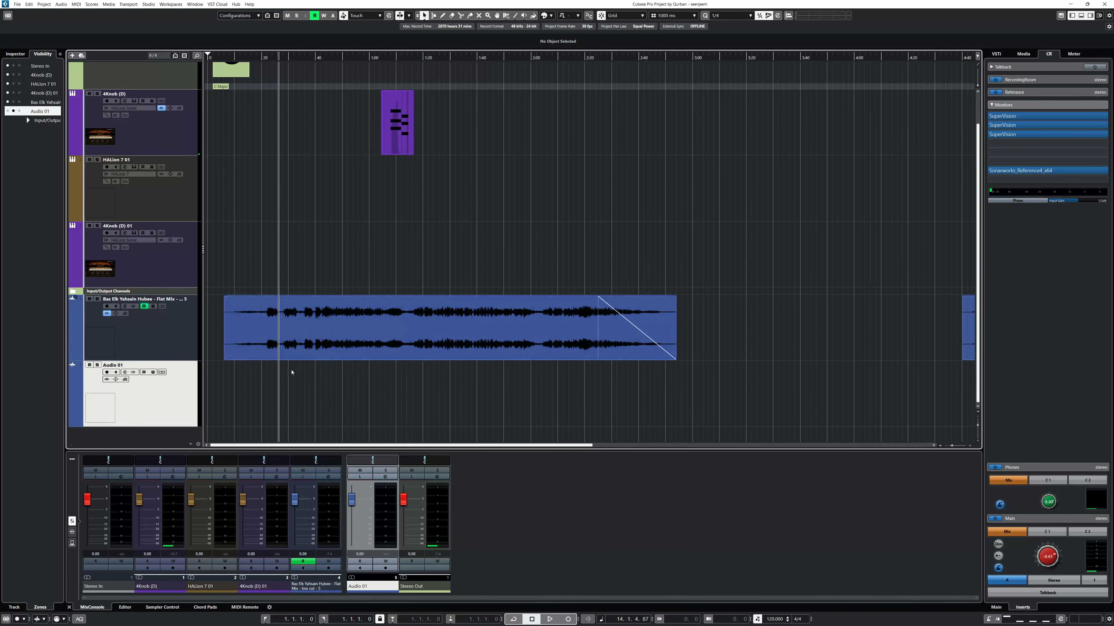
# Step: Move the first audio event of the Flat Mix track to the Audio 01 track and answer the extension bounce question
pyautogui.press('g')
pyautogui.press('Up')
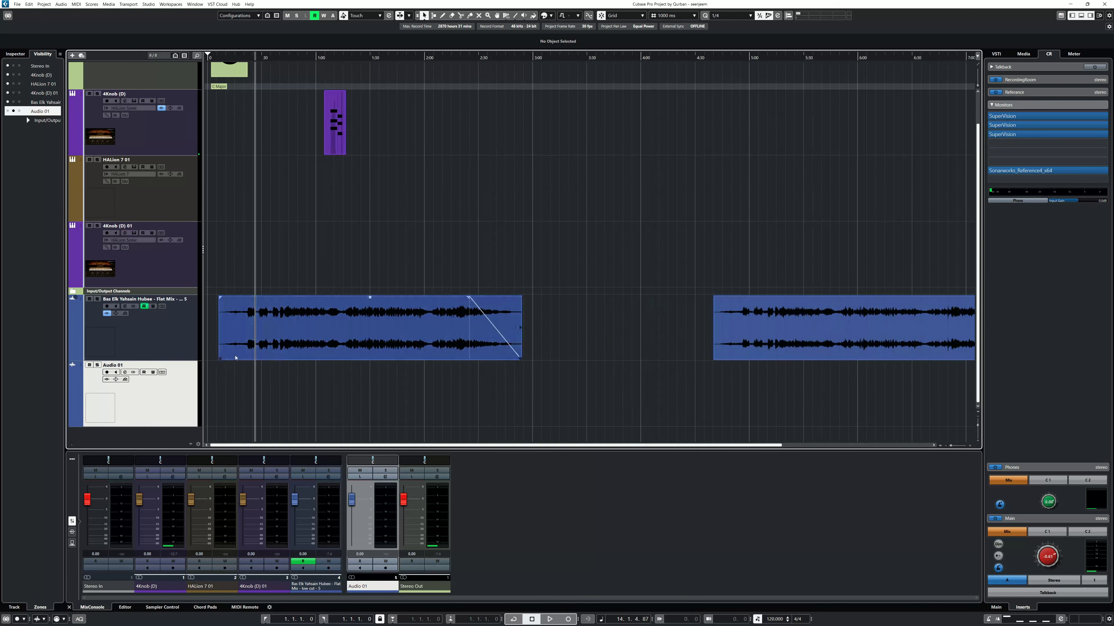
pyautogui.press('Delete')
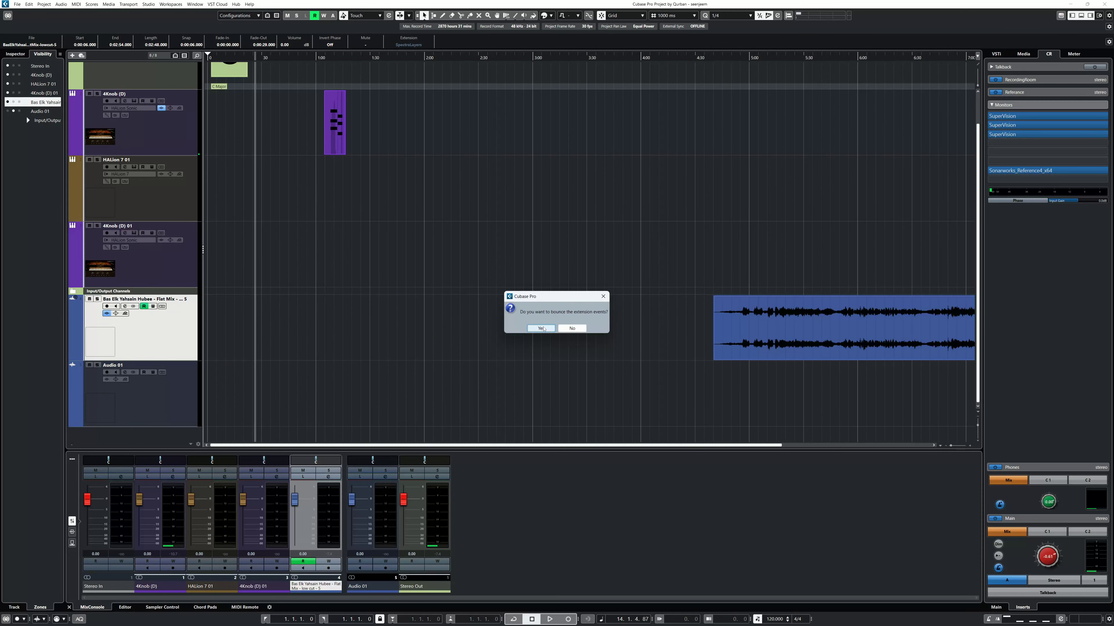
pyautogui.click(572, 329)
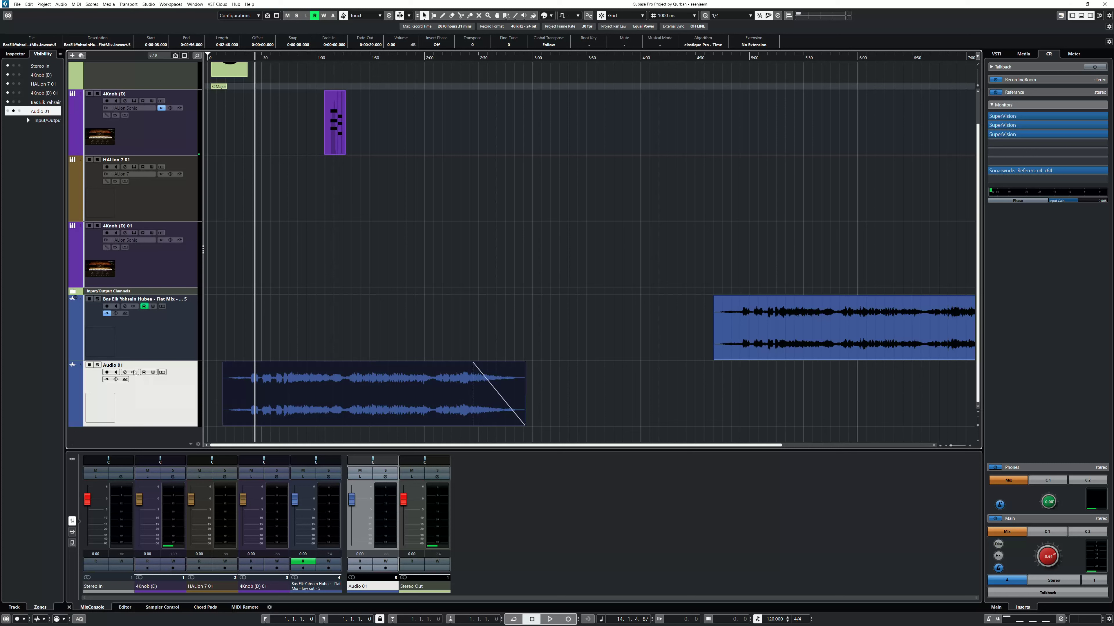
# Step: Reduce the Audio 01 track's height, and add a stereo effect track with RVerb Stereo, routed to Stereo Out and created inside a folder
pyautogui.moveTo(740, 625)
pyautogui.moveTo(192, 363); pyautogui.dragTo(188, 389)
pyautogui.rightClick(174, 409)
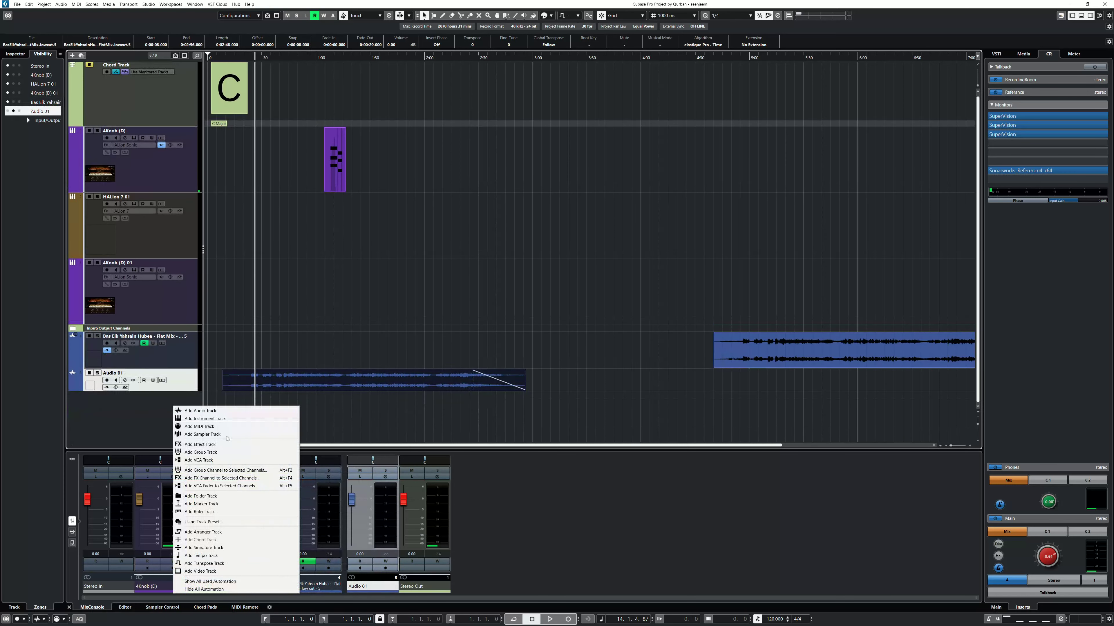
pyautogui.click(195, 445)
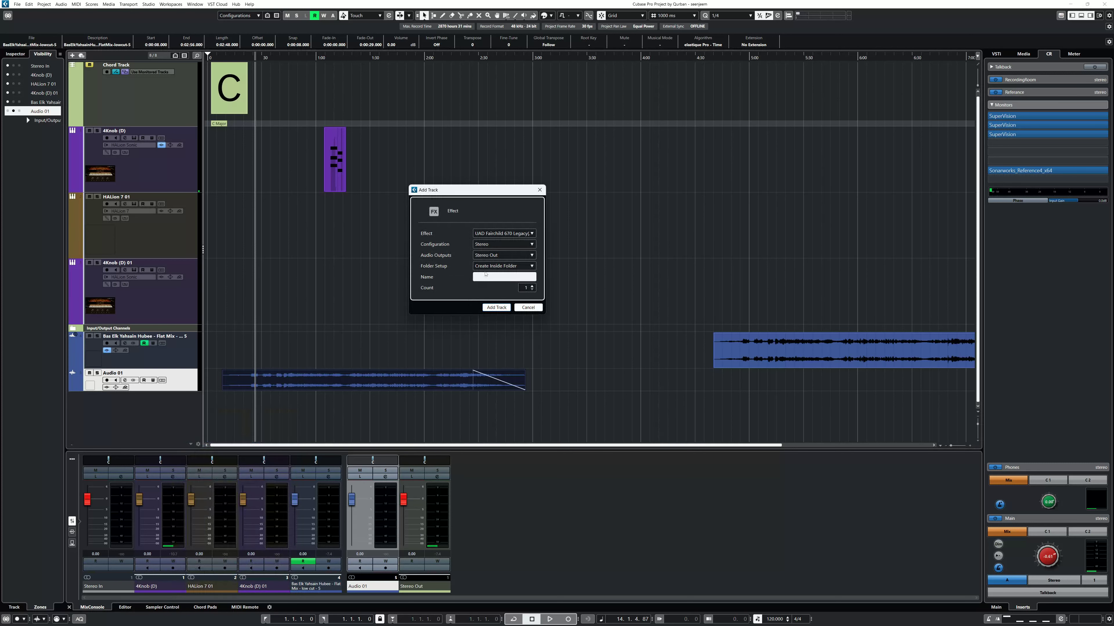
pyautogui.click(504, 243)
pyautogui.click(487, 250)
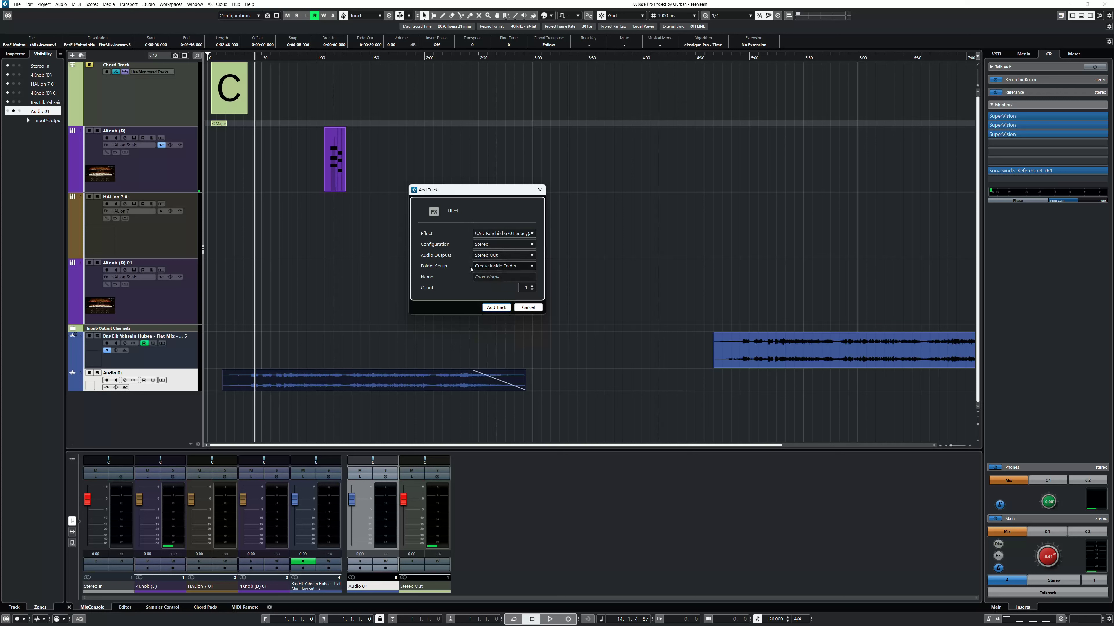
pyautogui.click(487, 234)
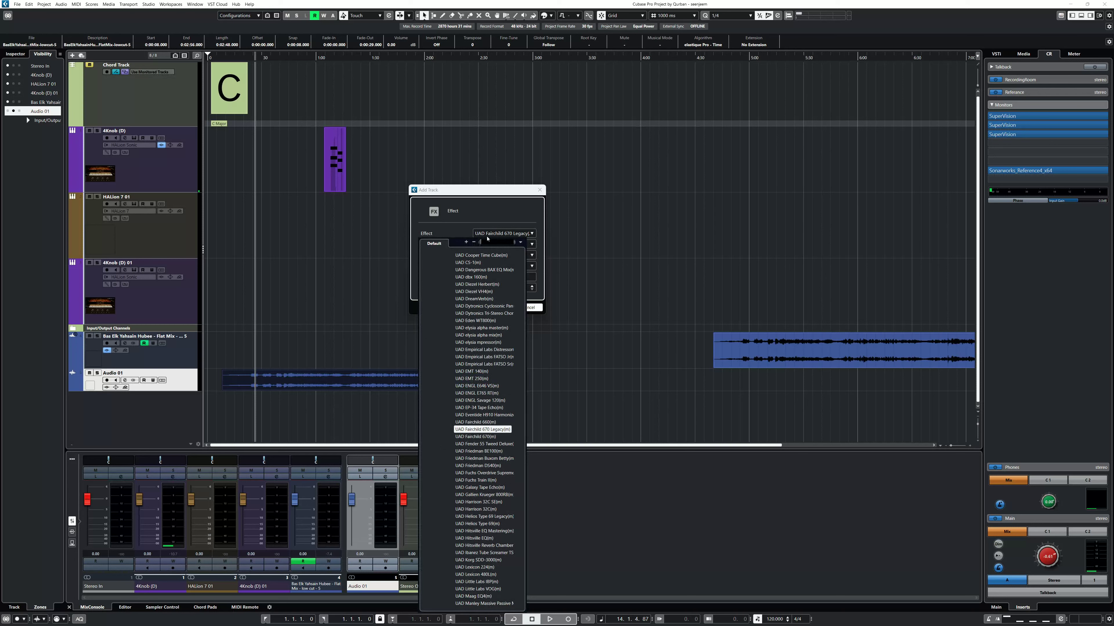
pyautogui.write('rev')
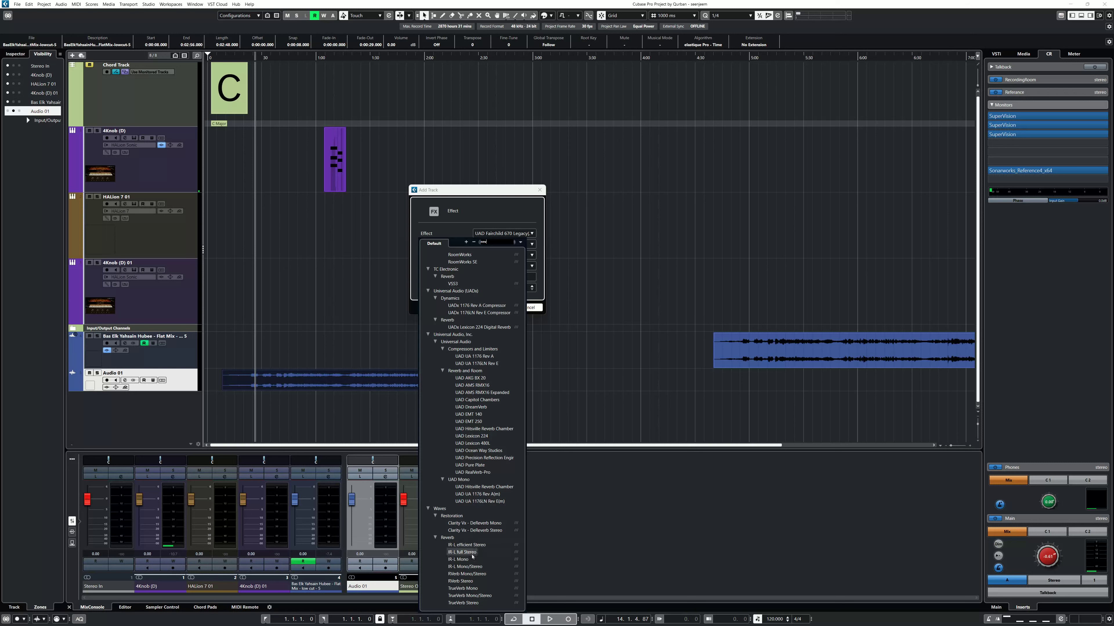
pyautogui.click(464, 581)
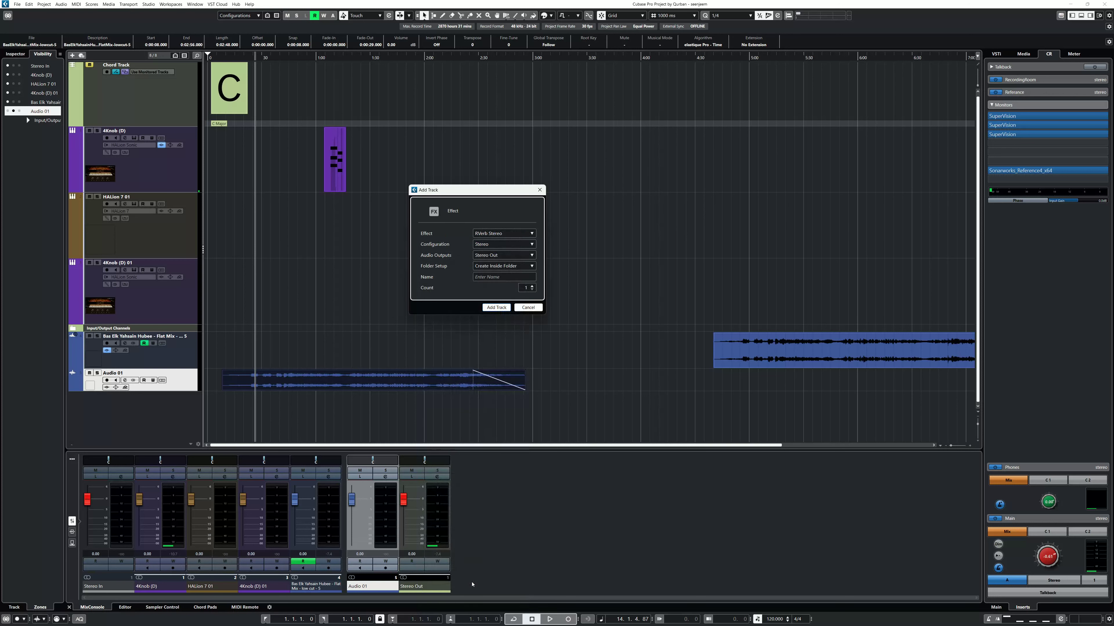
pyautogui.click(497, 307)
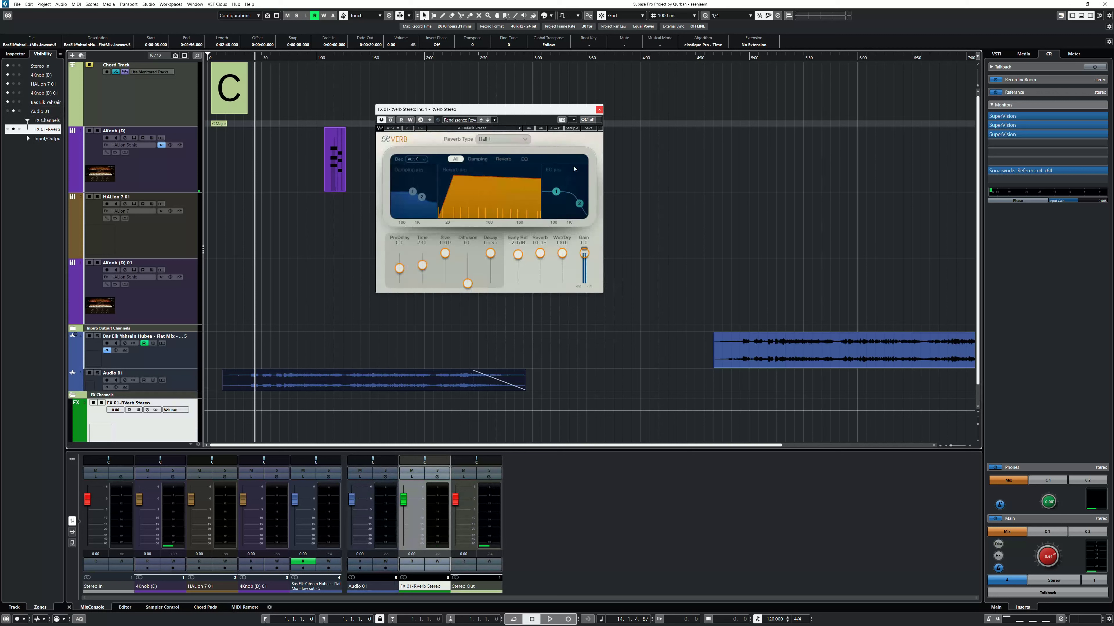
pyautogui.click(599, 109)
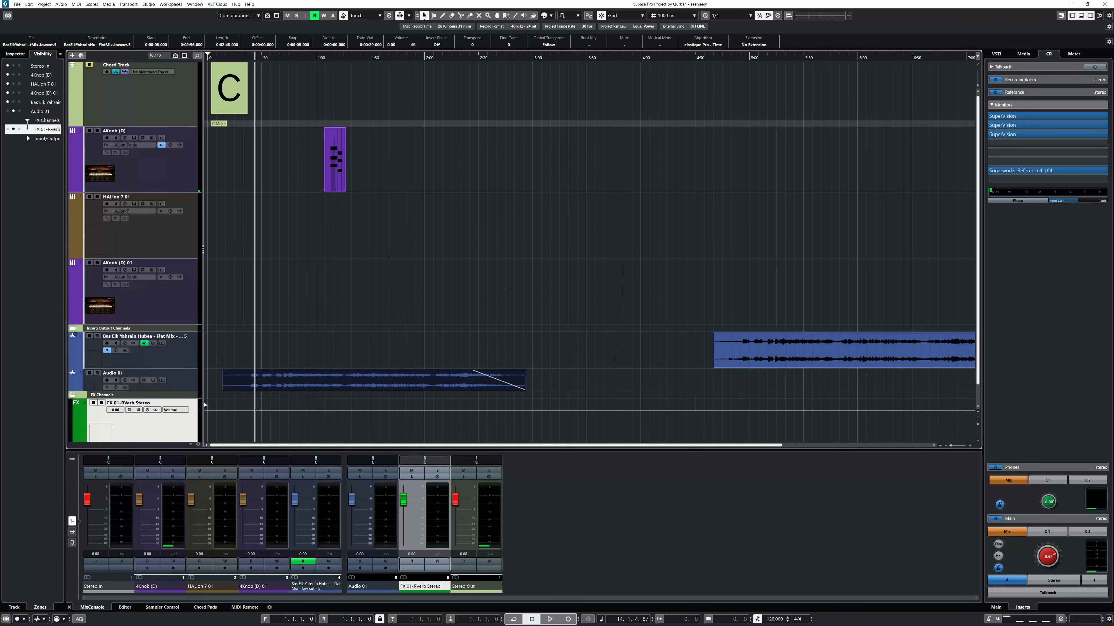
# Step: Add a second stereo effect track with MultiTap Delay, routed to Stereo Out and created inside a folder
pyautogui.scroll(-1, 248, 376)
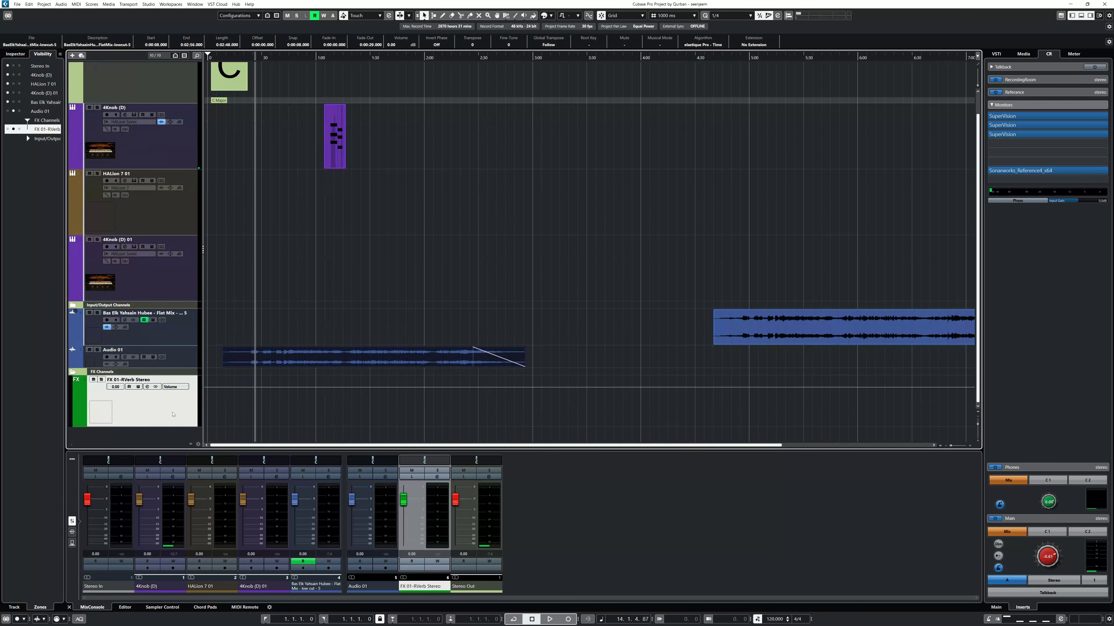
pyautogui.rightClick(173, 435)
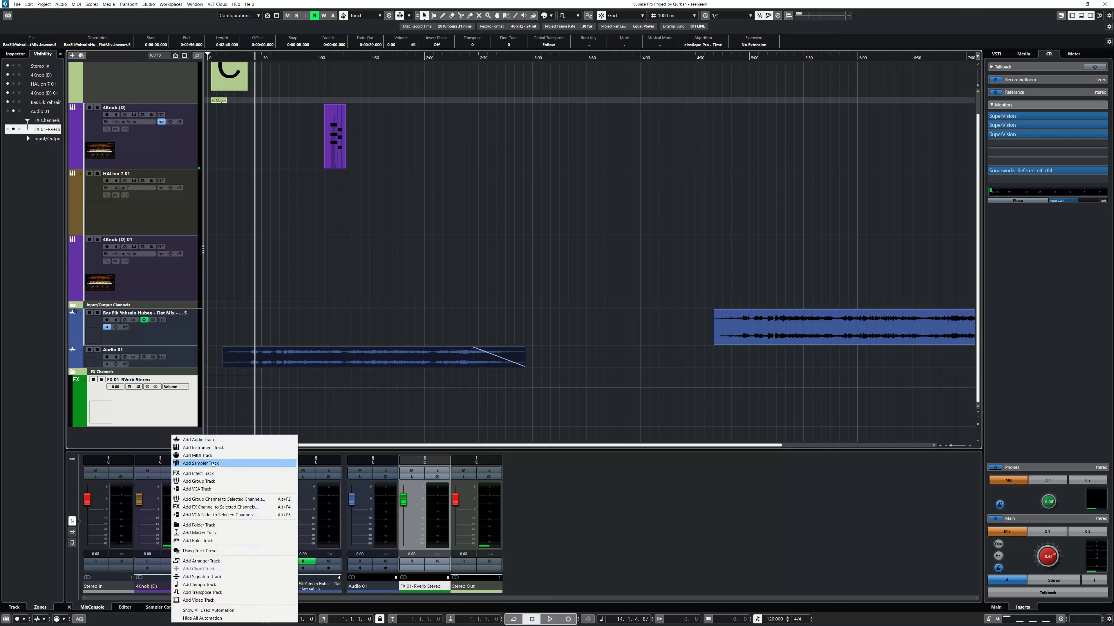
pyautogui.click(215, 476)
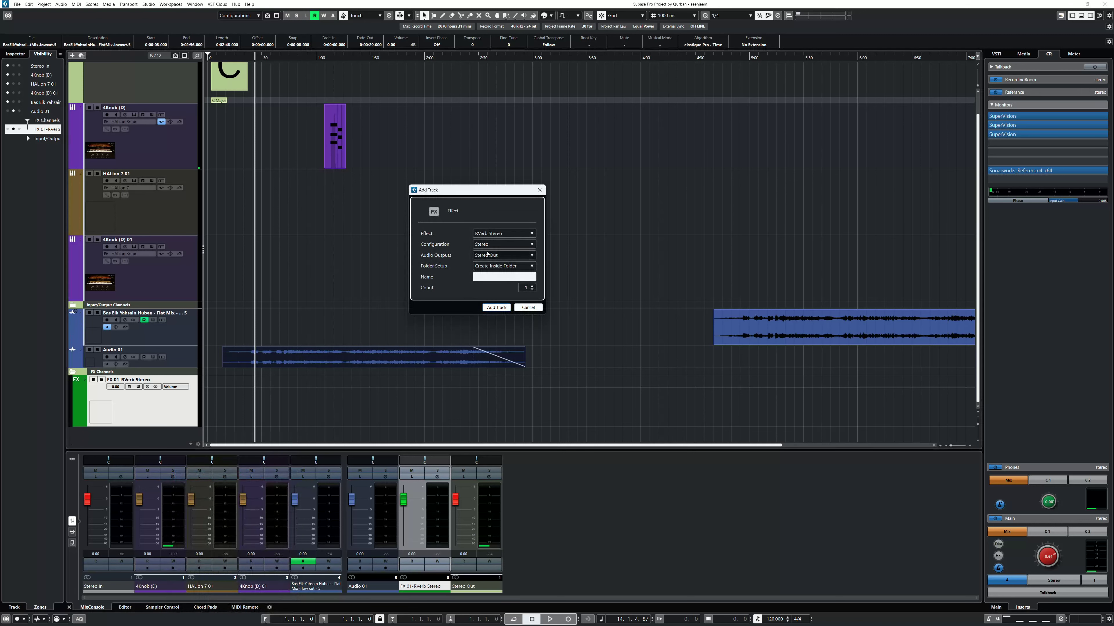
pyautogui.click(493, 234)
pyautogui.write('del')
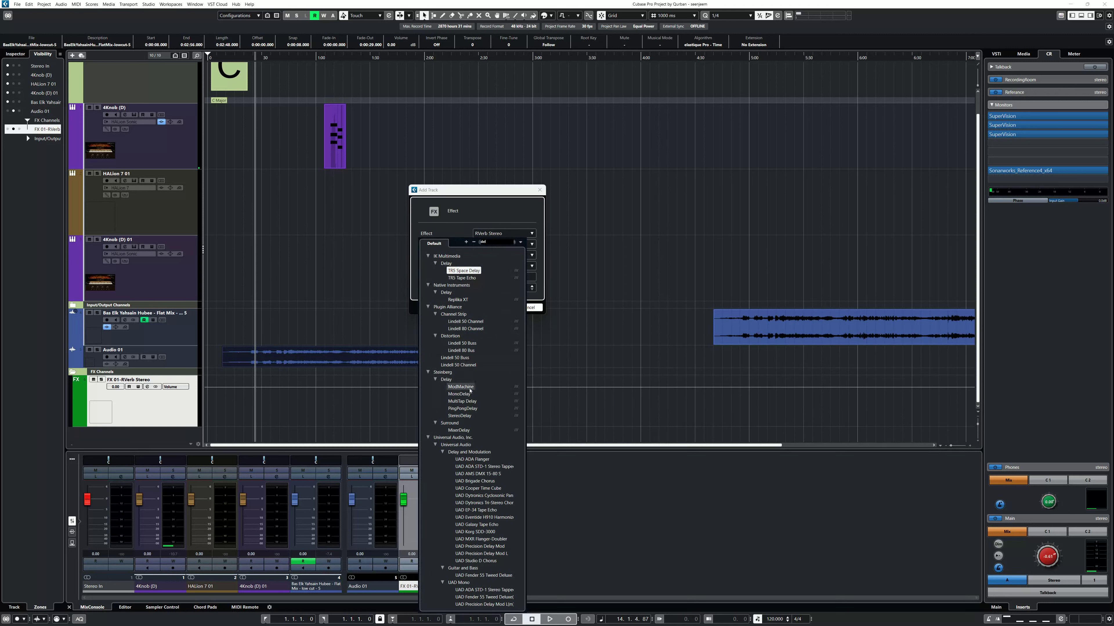
pyautogui.click(460, 416)
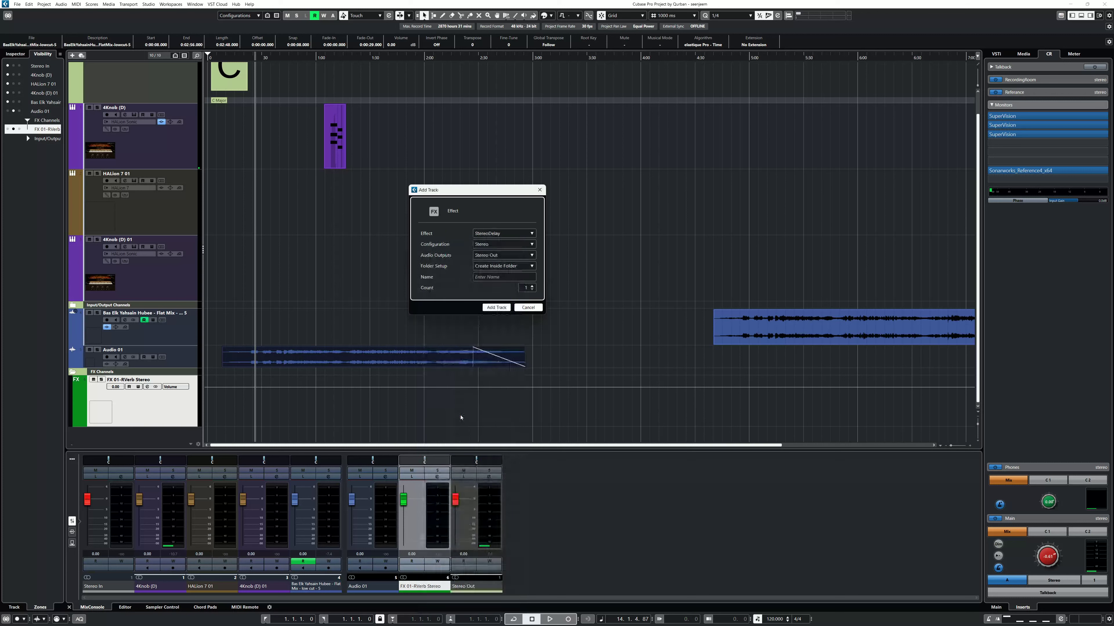
pyautogui.click(505, 233)
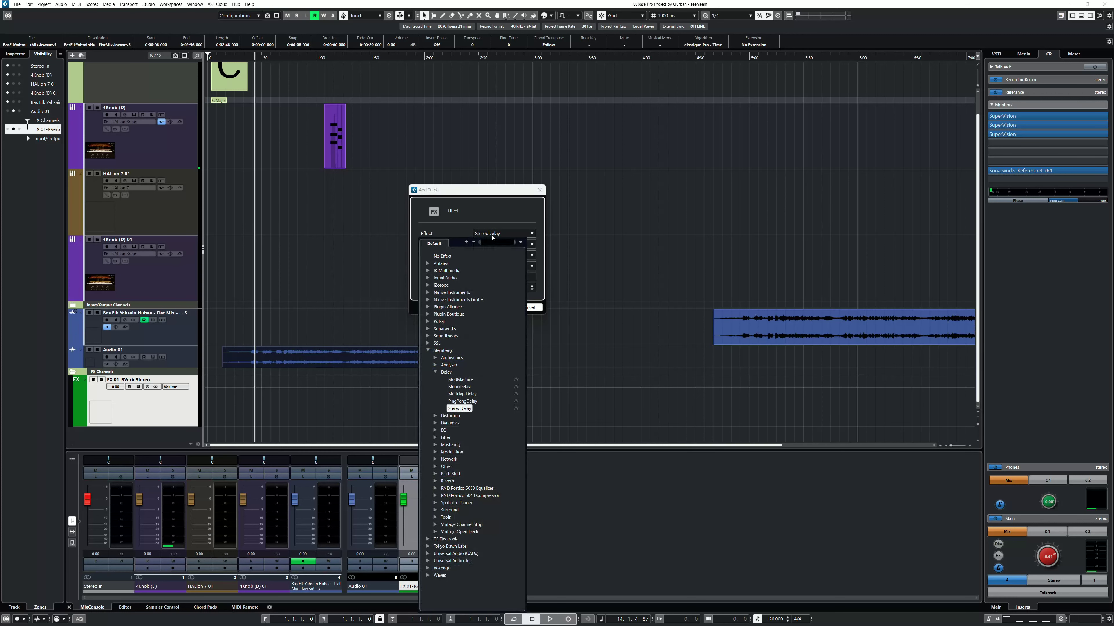
pyautogui.click(461, 394)
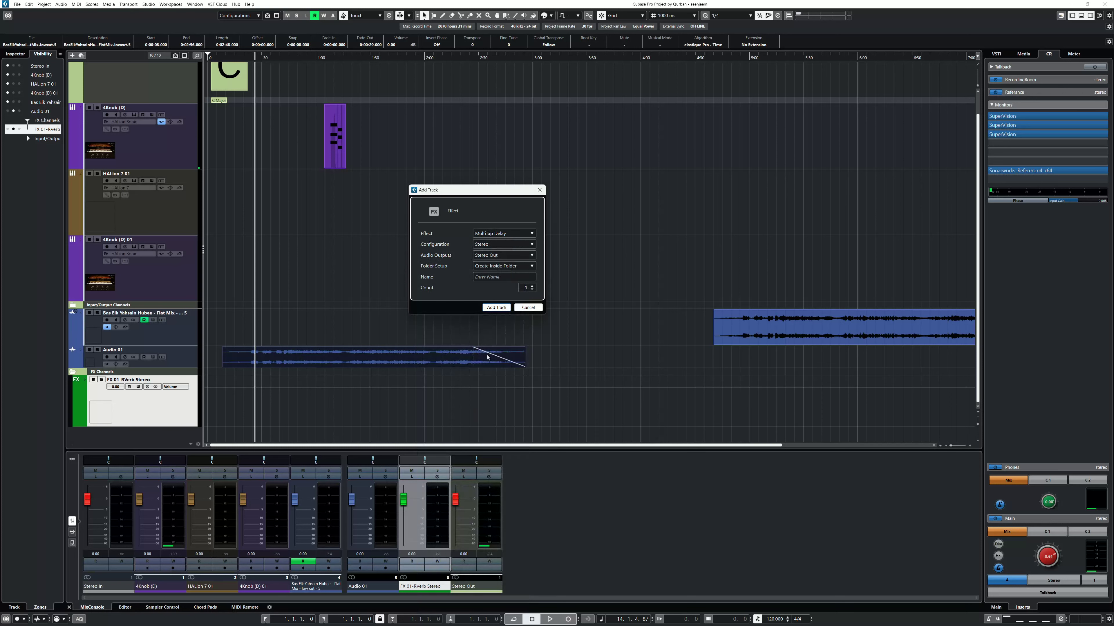
pyautogui.click(496, 307)
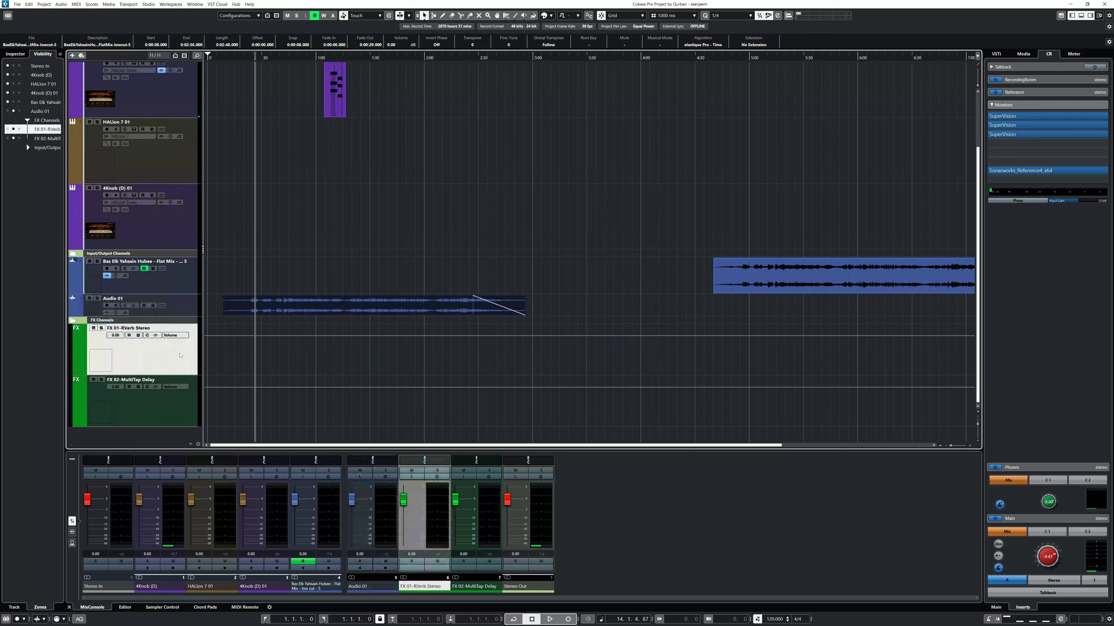
# Step: Go through the RVerb and MultiTap Delay effect tracks, and select the Audio 01 track
pyautogui.click(186, 407)
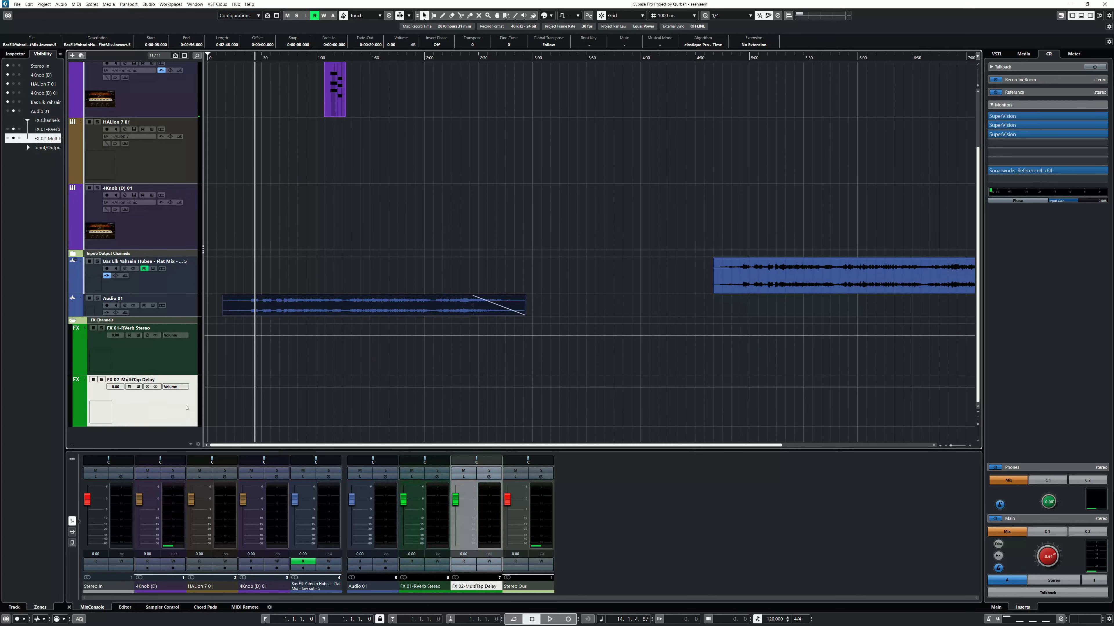
pyautogui.click(177, 372)
pyautogui.press('Down')
pyautogui.click(184, 302)
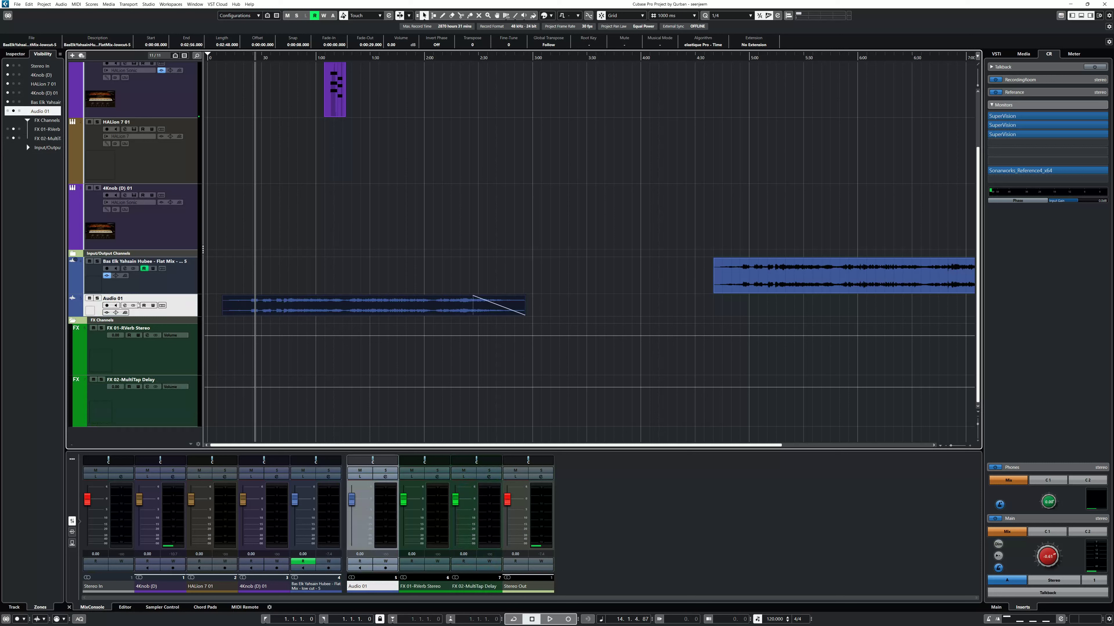
# Step: Open the Audio 01 channel settings and add an active send to FX 01-RVerb Stereo at a level of -11.5
pyautogui.click(125, 305)
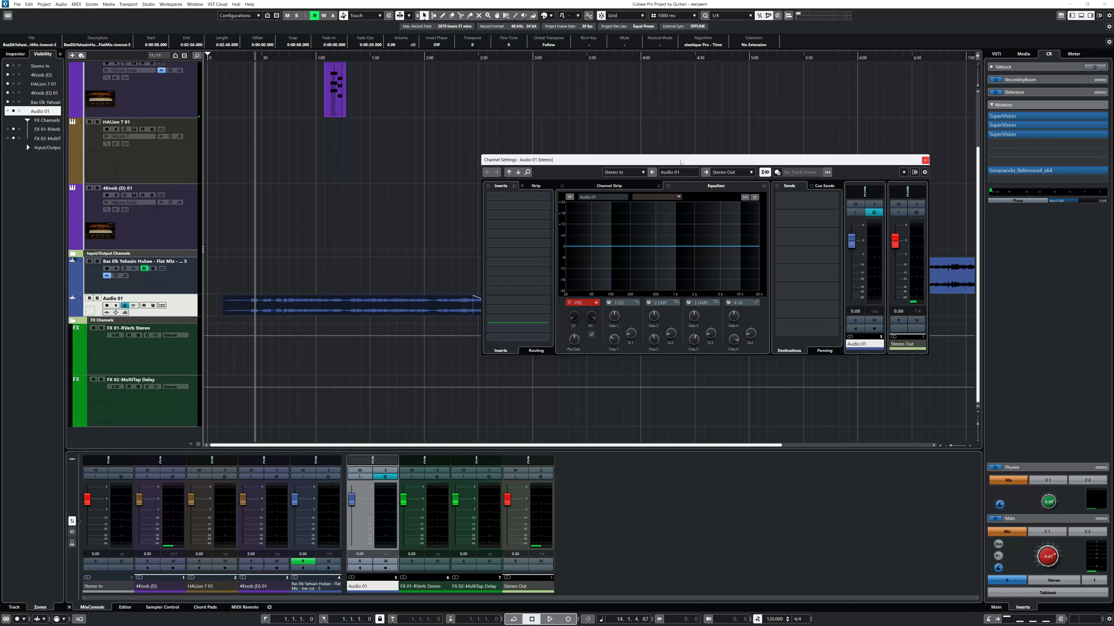
pyautogui.moveTo(681, 162); pyautogui.dragTo(581, 145)
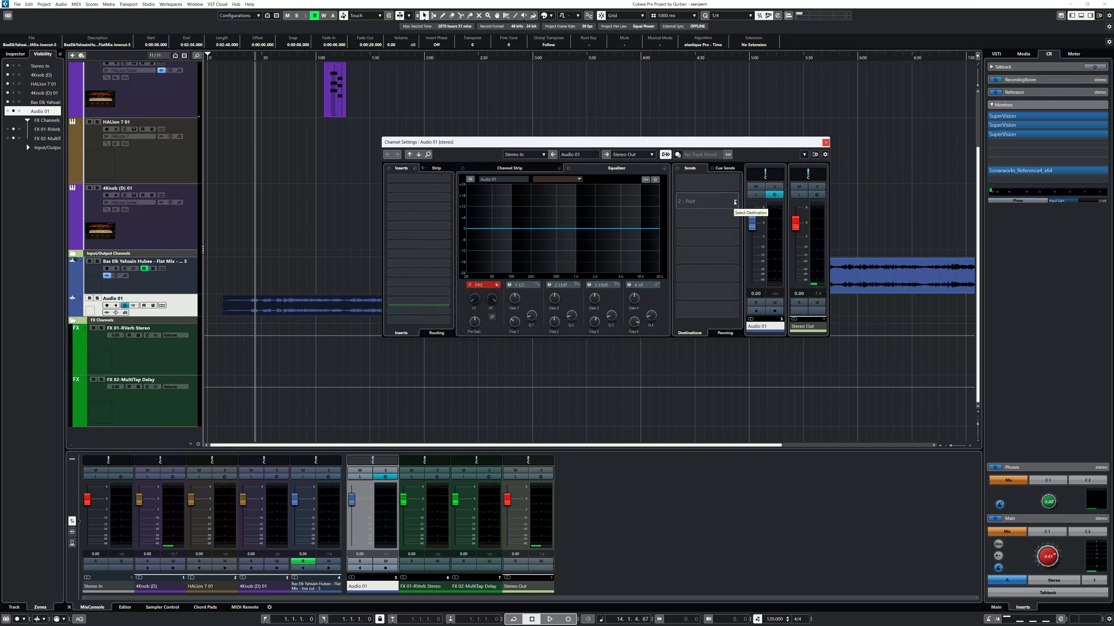
pyautogui.click(735, 202)
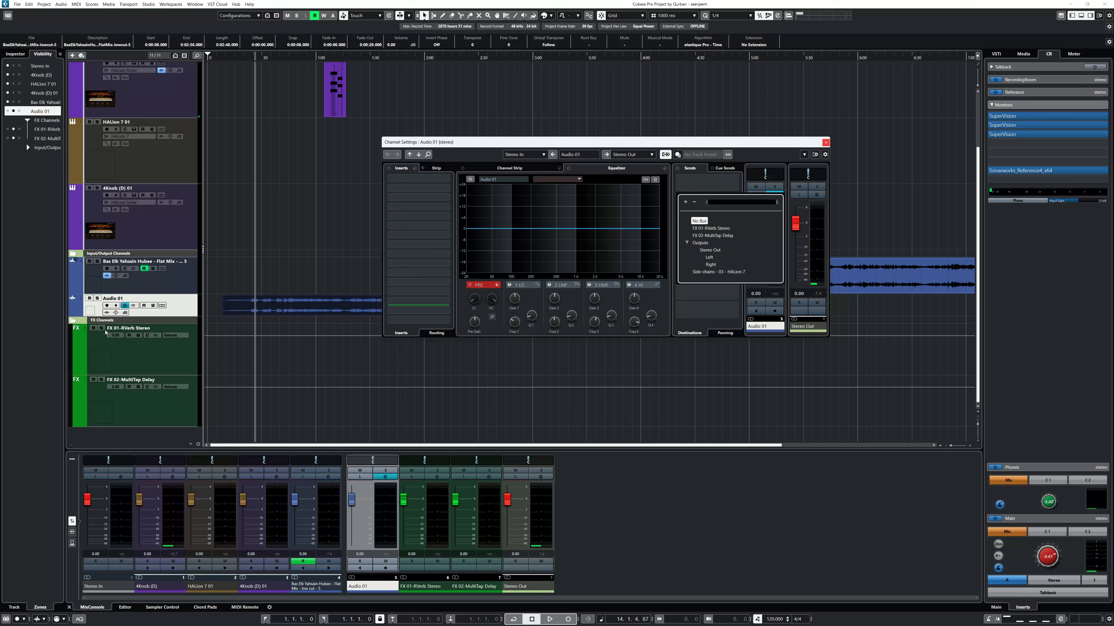
pyautogui.click(711, 228)
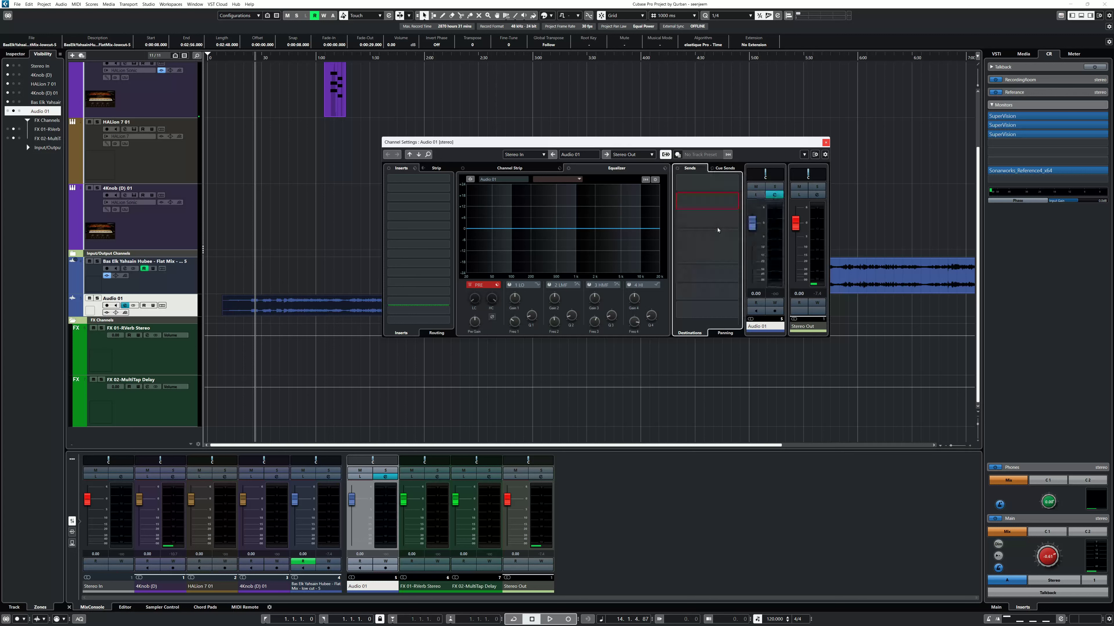
pyautogui.click(680, 196)
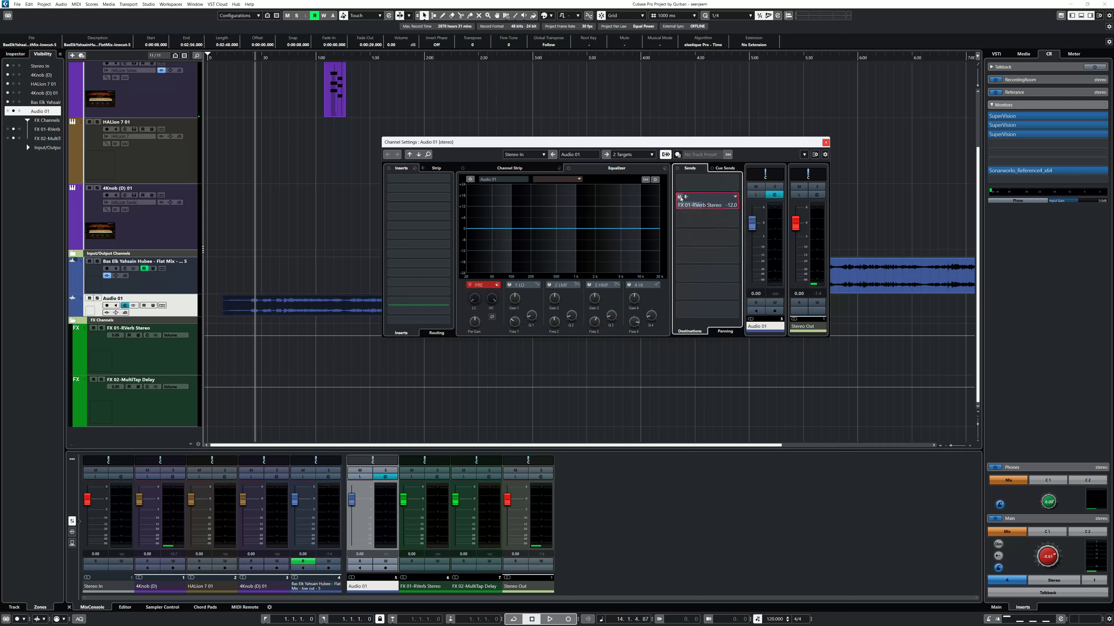
pyautogui.scroll(-2, 712, 206)
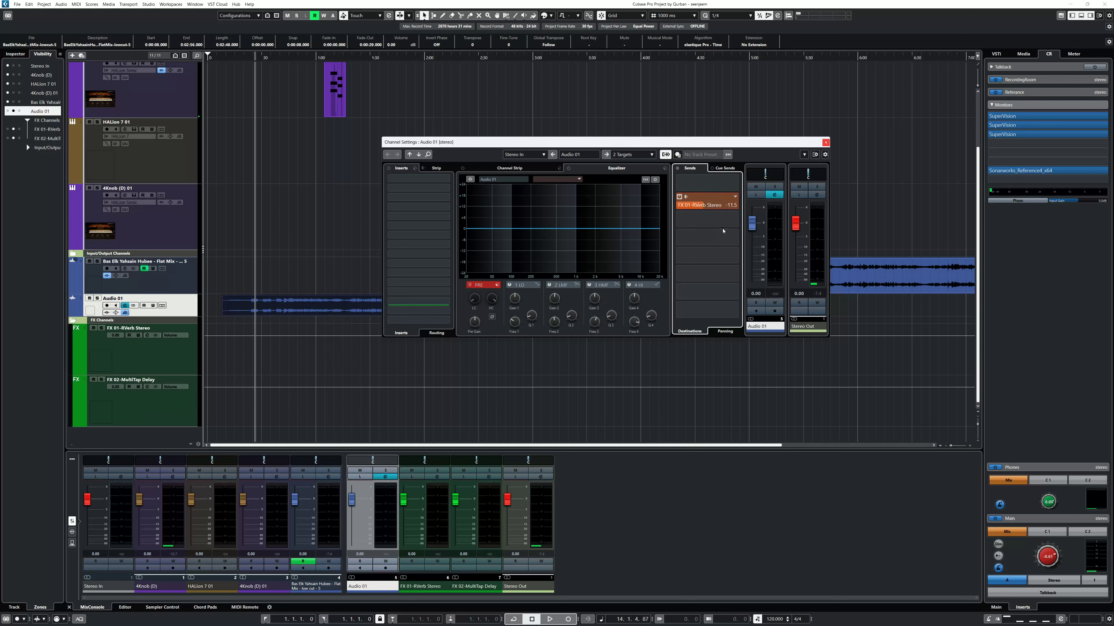
# Step: Add an active send to FX 02-MultiTap Delay at -15.3, set the RVerb send to -10.5, and close the channel settings
pyautogui.click(735, 221)
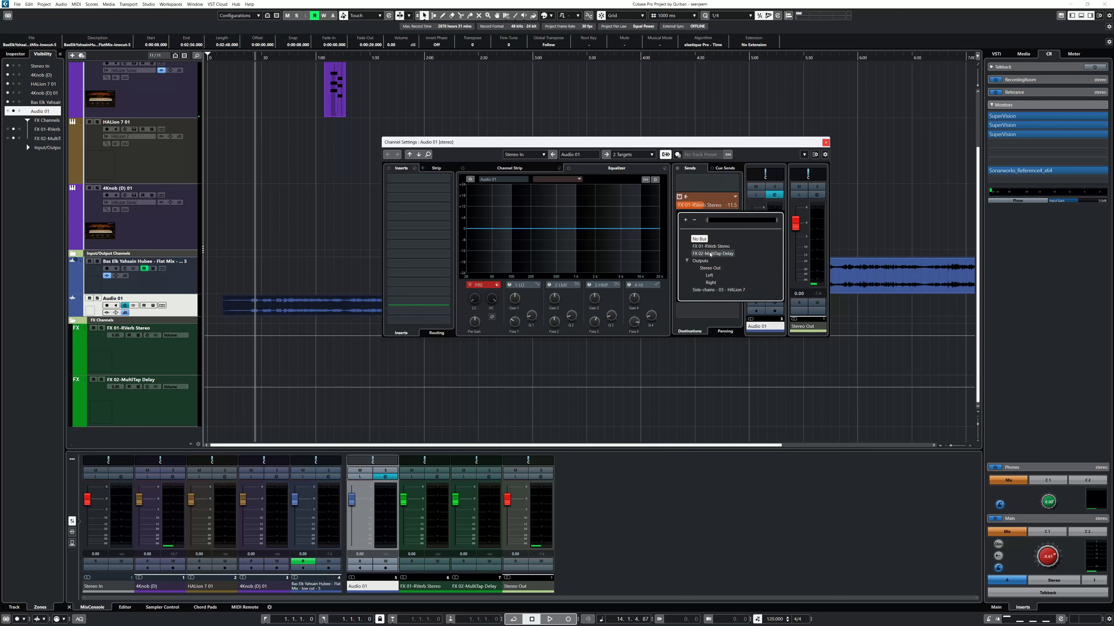
pyautogui.click(713, 254)
pyautogui.click(681, 215)
pyautogui.moveTo(689, 226); pyautogui.dragTo(718, 208)
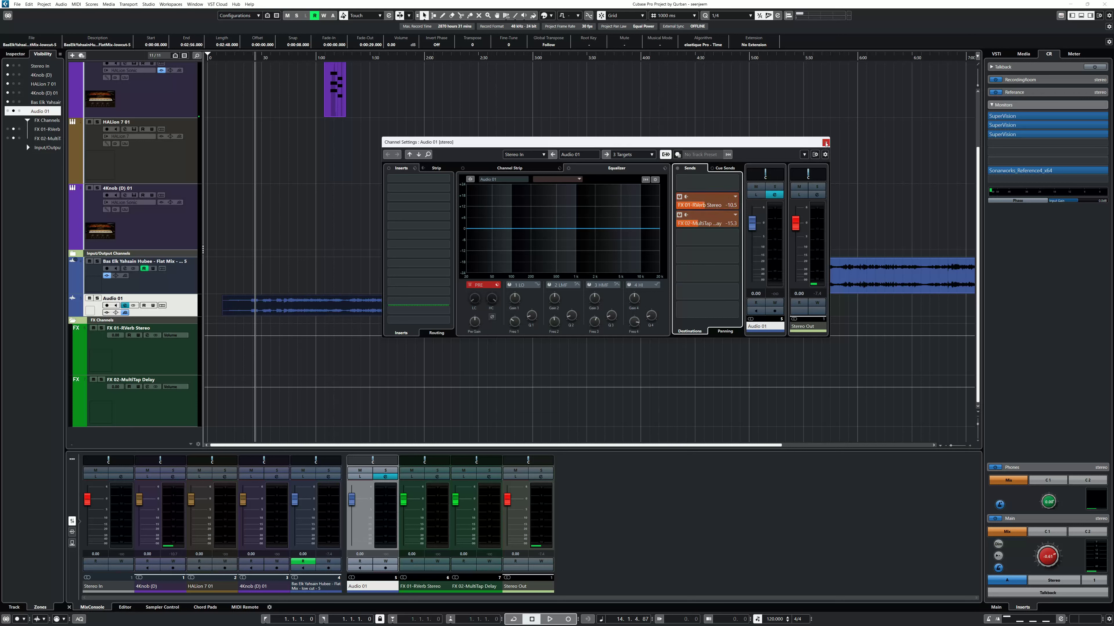
pyautogui.click(826, 143)
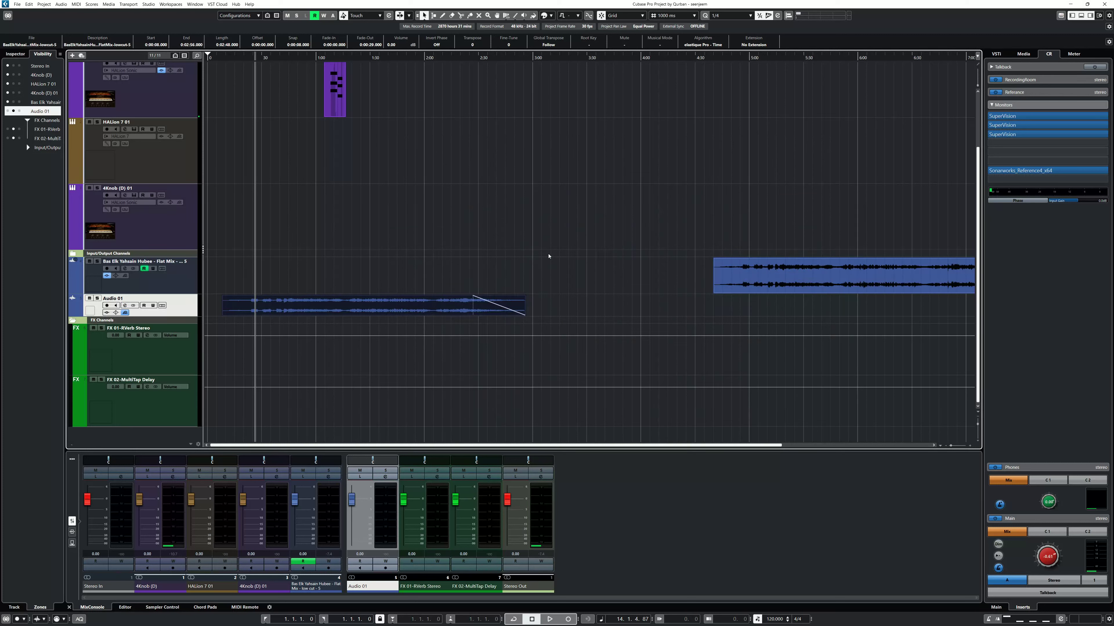
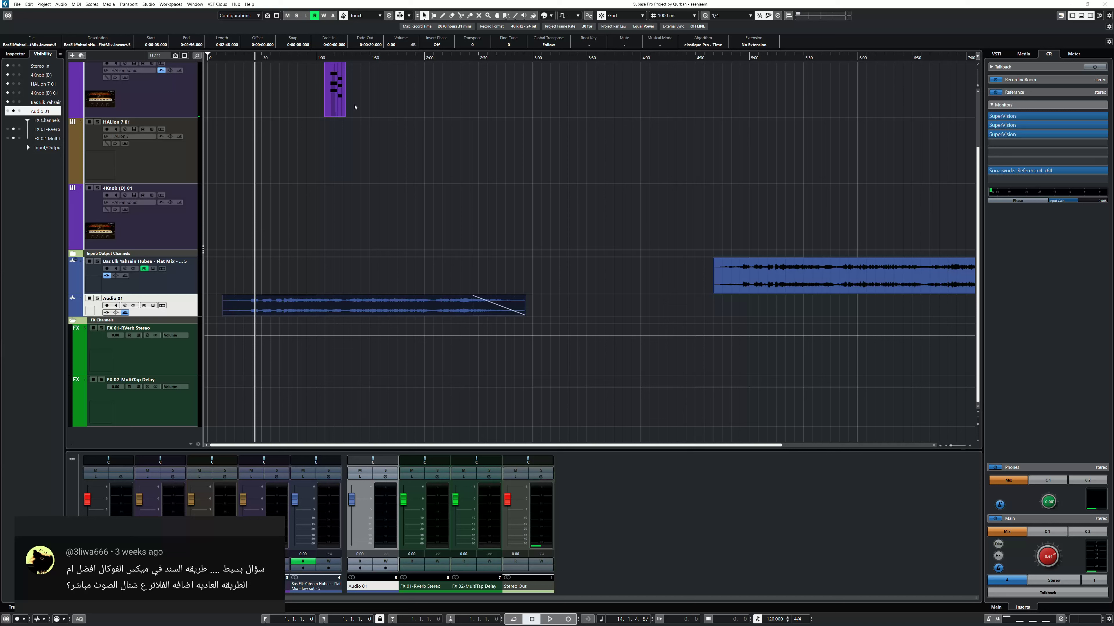
# Step: Compare the direct insert on the Flat Mix channel with the effect sends on the Audio 01 channel in the channel settings
pyautogui.click(125, 268)
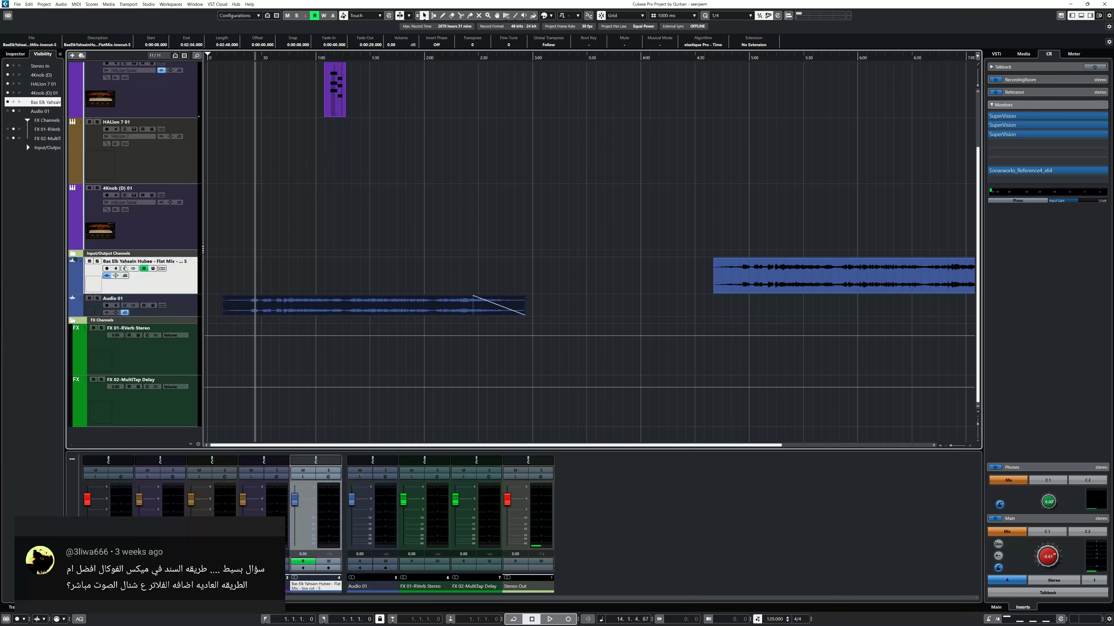
pyautogui.moveTo(485, 145); pyautogui.dragTo(428, 129)
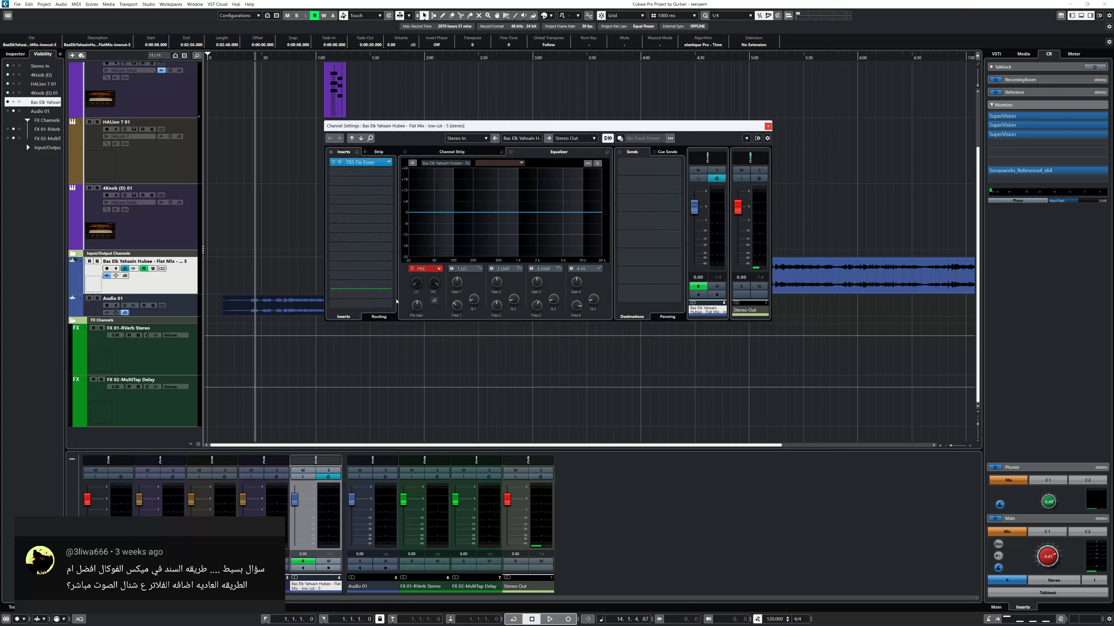
pyautogui.click(190, 314)
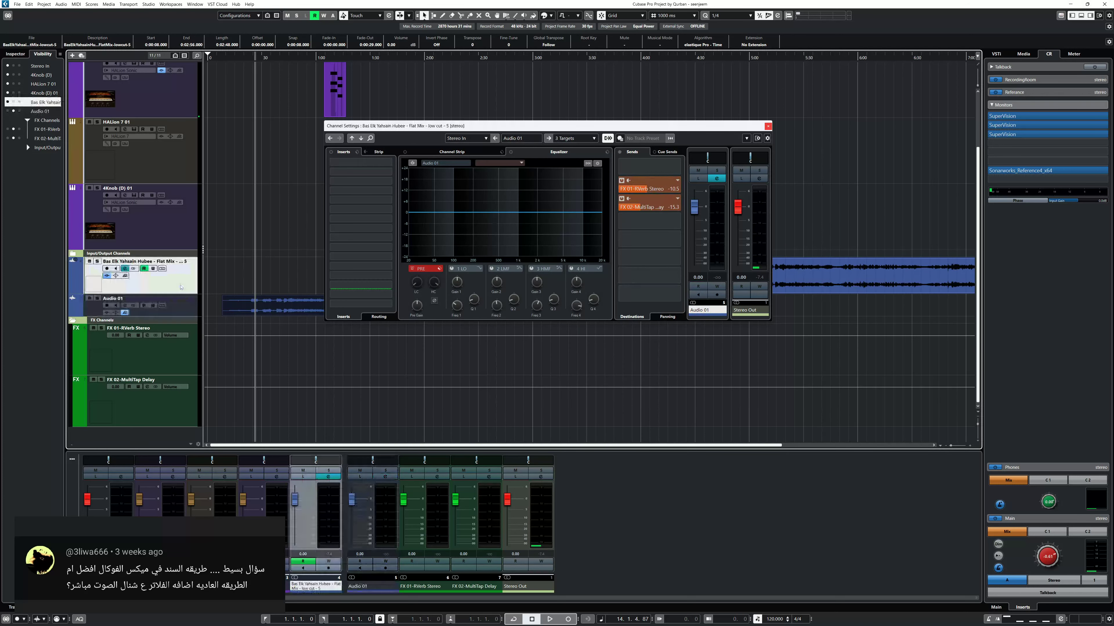
pyautogui.press('Up')
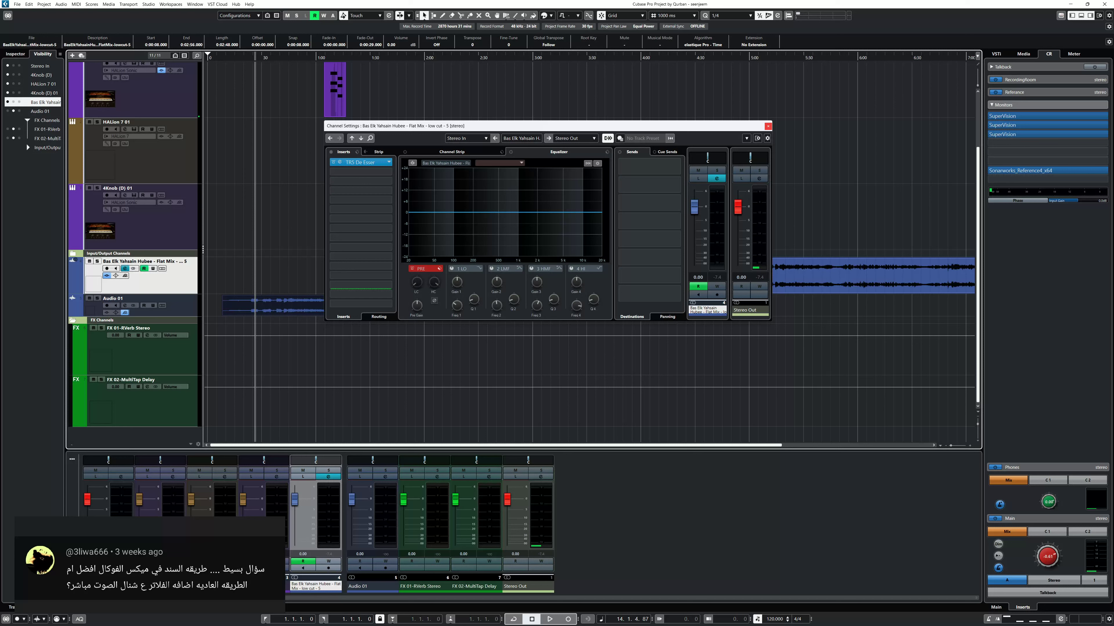
pyautogui.press('e')
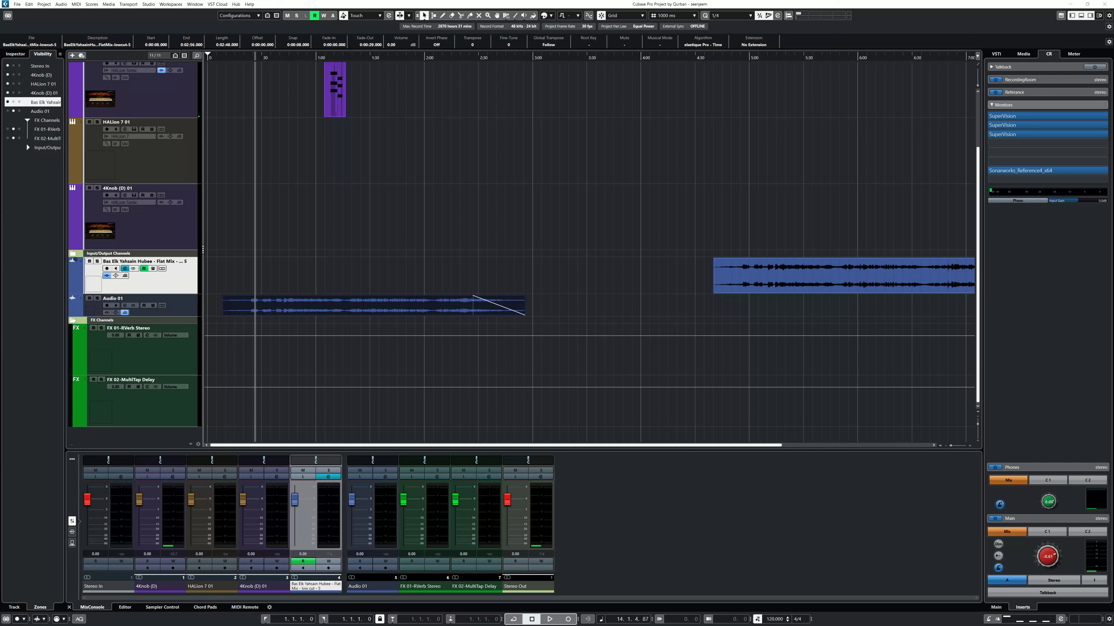
# Step: Show all Loops & Samples audio files in the media browser, audition one, and filter the list to the Beats subcategory
pyautogui.click(1074, 53)
pyautogui.click(1024, 53)
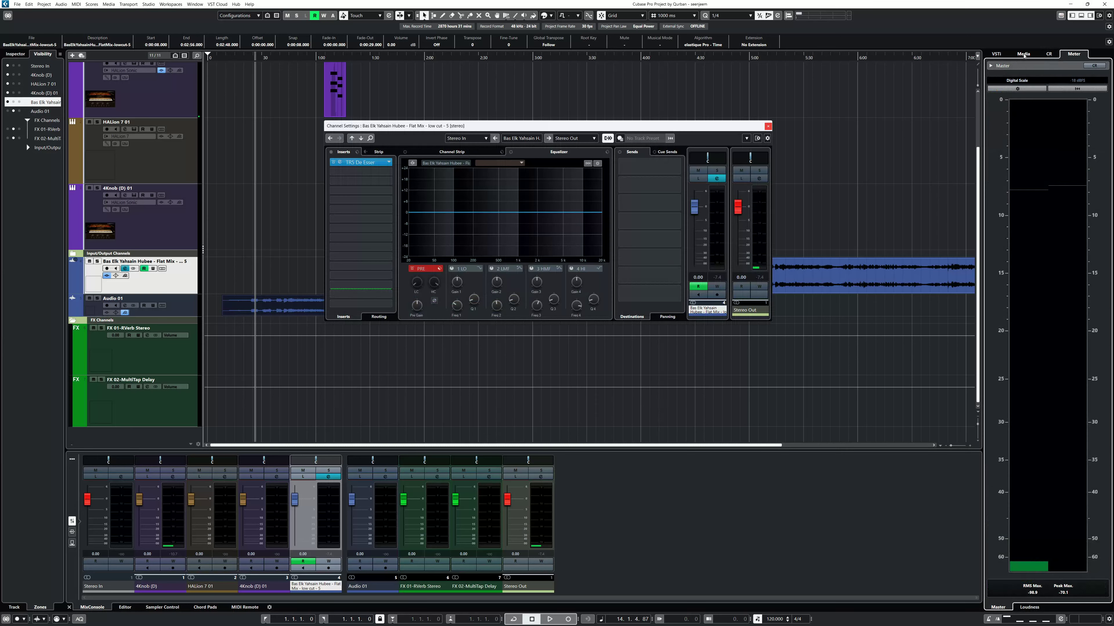
pyautogui.click(1022, 161)
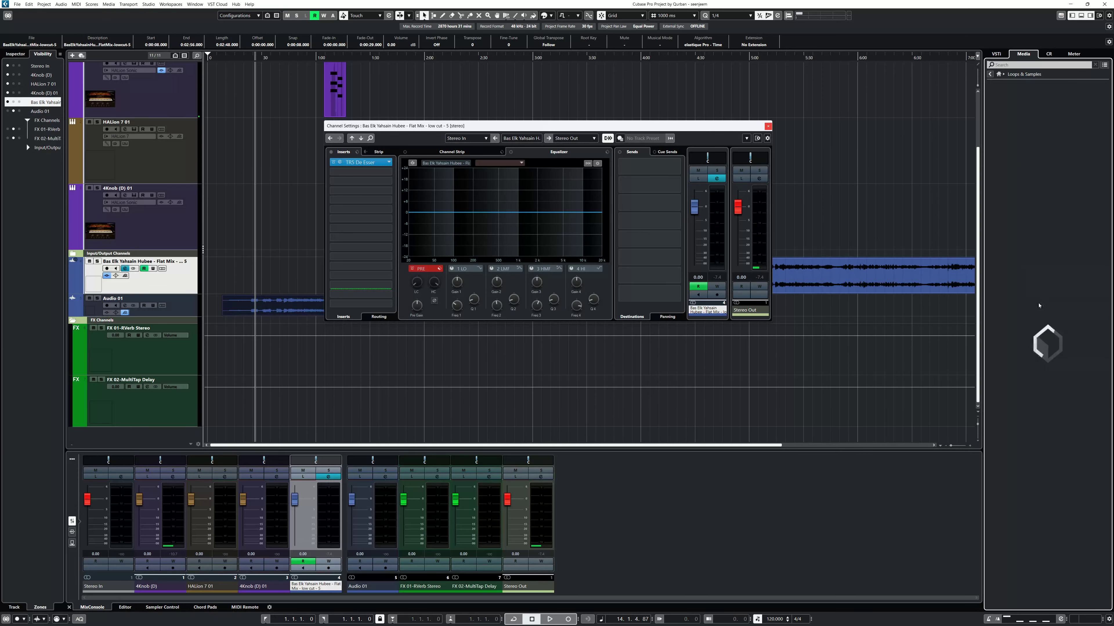
pyautogui.click(1103, 66)
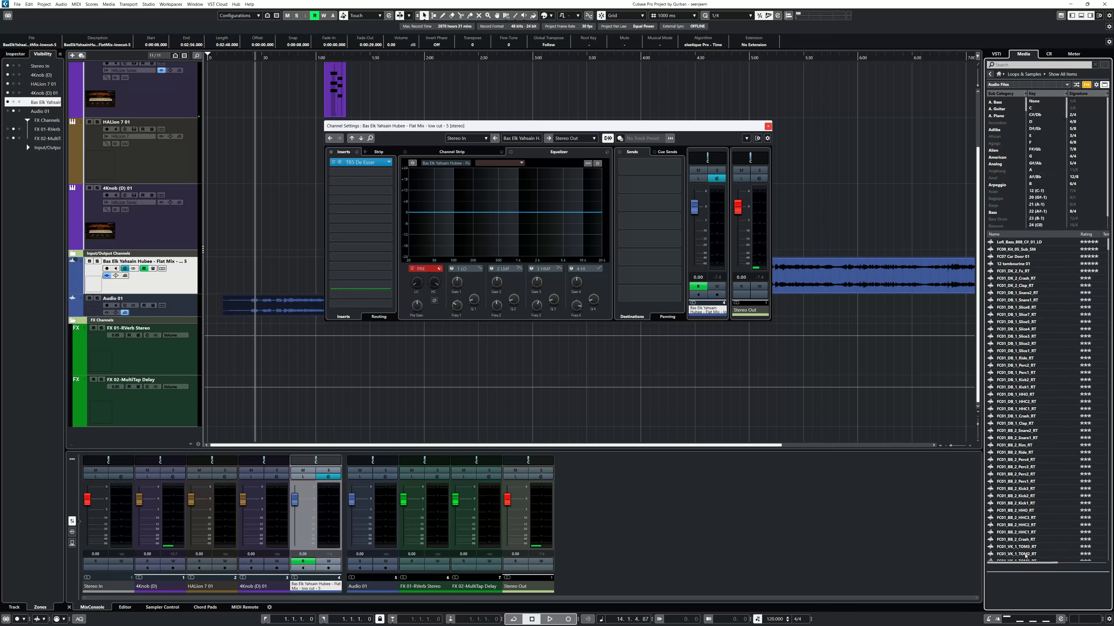
pyautogui.click(1014, 512)
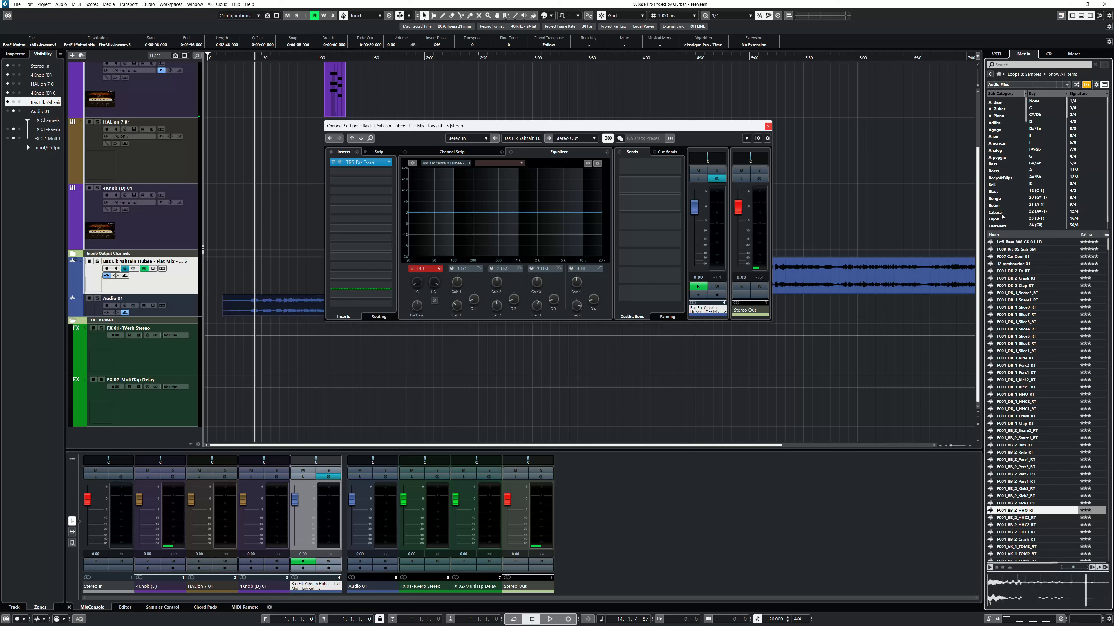
pyautogui.click(996, 171)
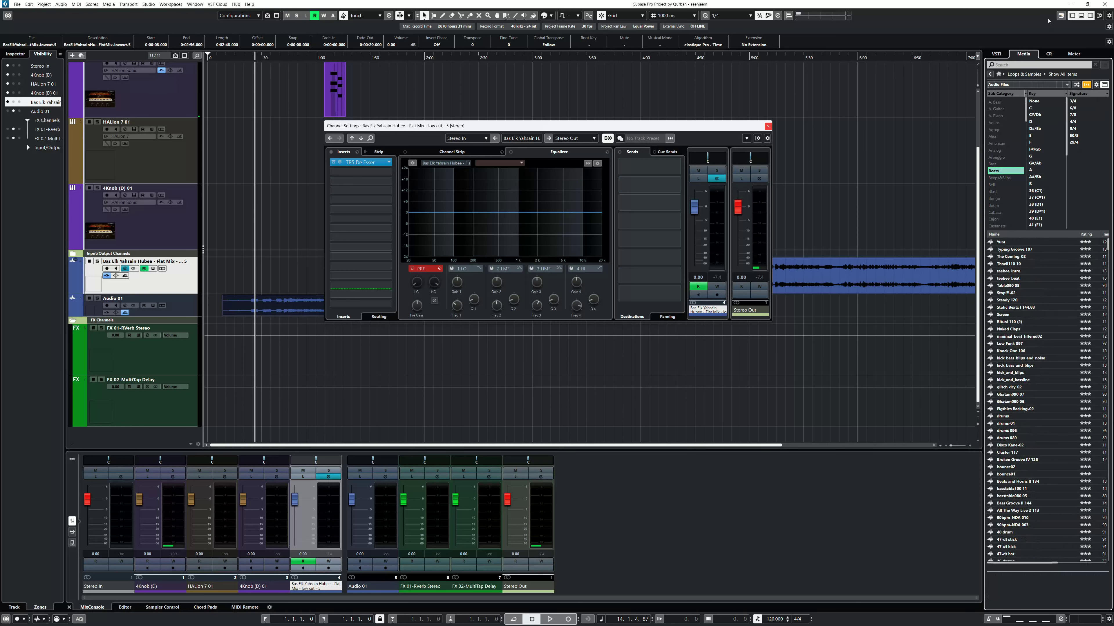
# Step: Audition the Screws and drums loops, and create a sampler track from the drums loop
pyautogui.click(1015, 84)
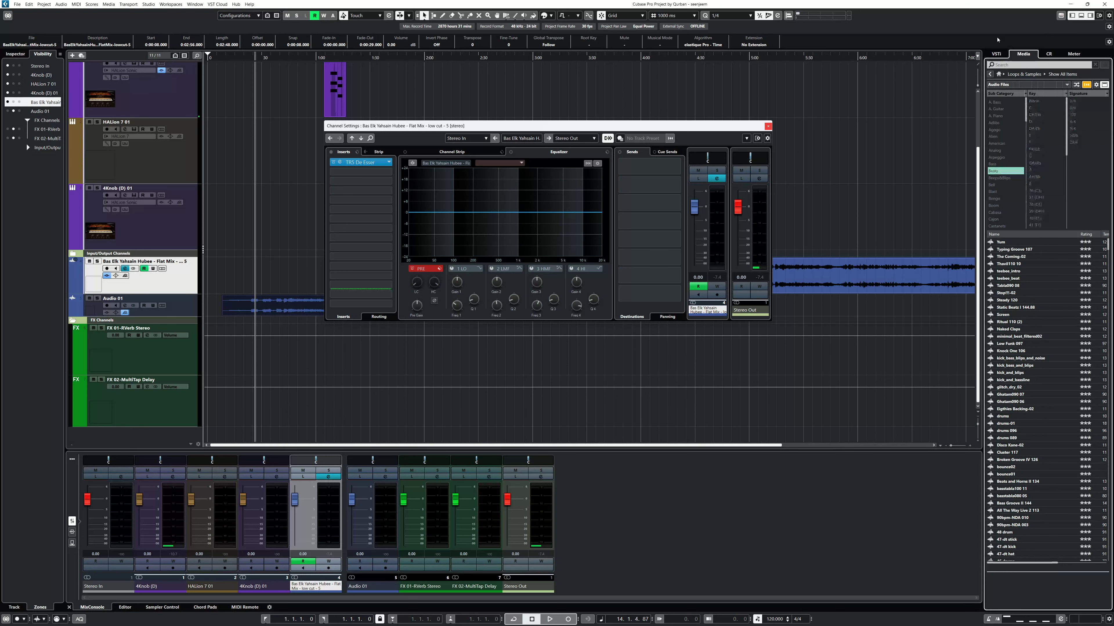
pyautogui.click(1018, 315)
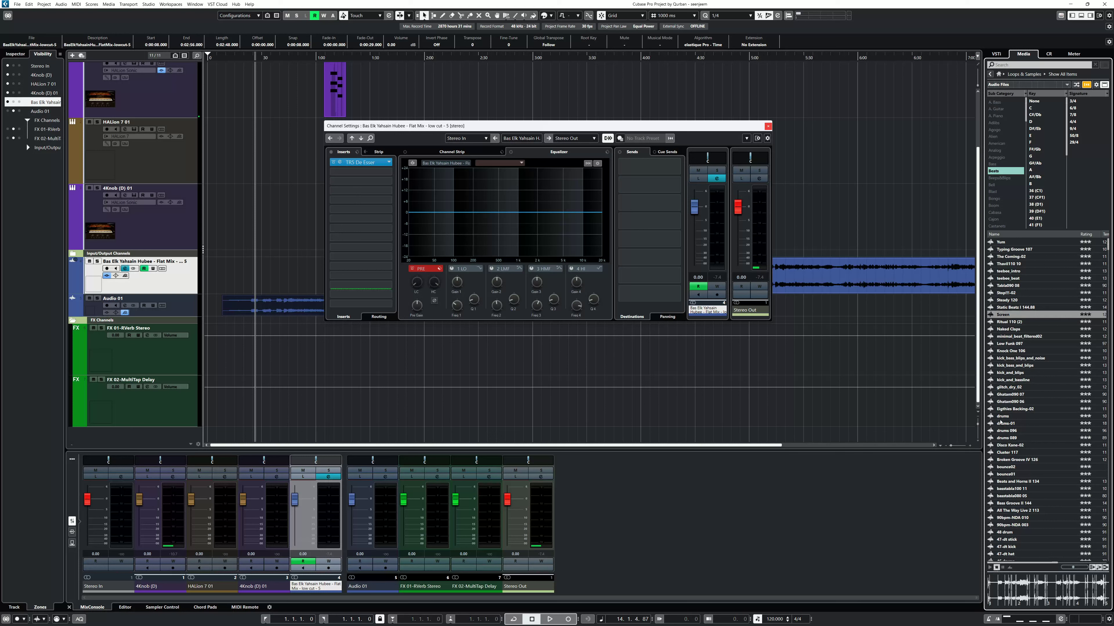
pyautogui.press('d')
pyautogui.click(995, 567)
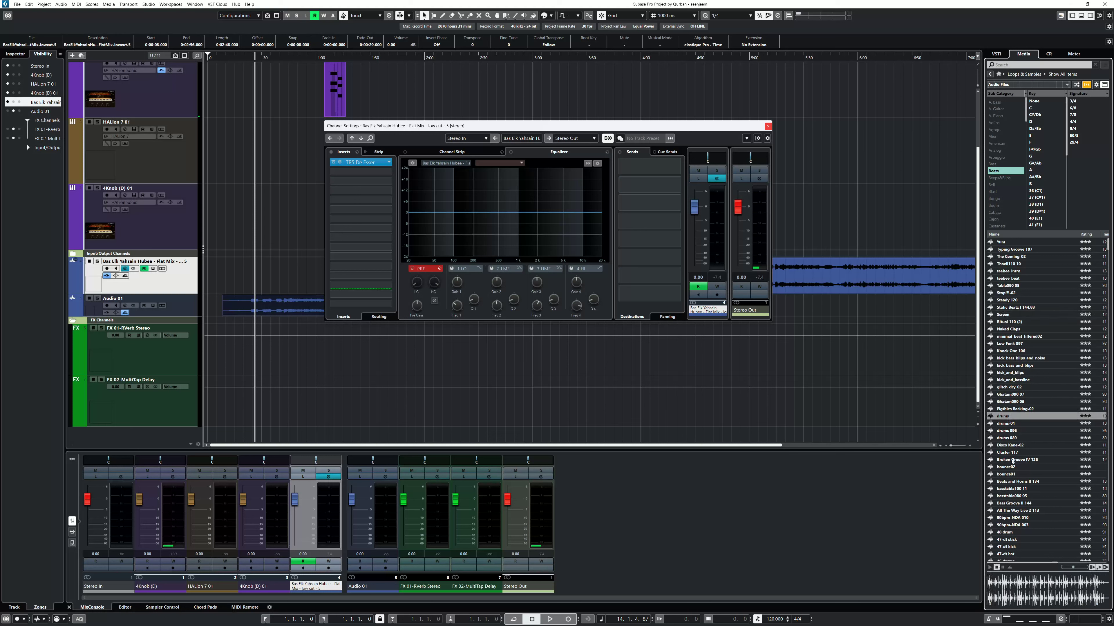
pyautogui.rightClick(1011, 418)
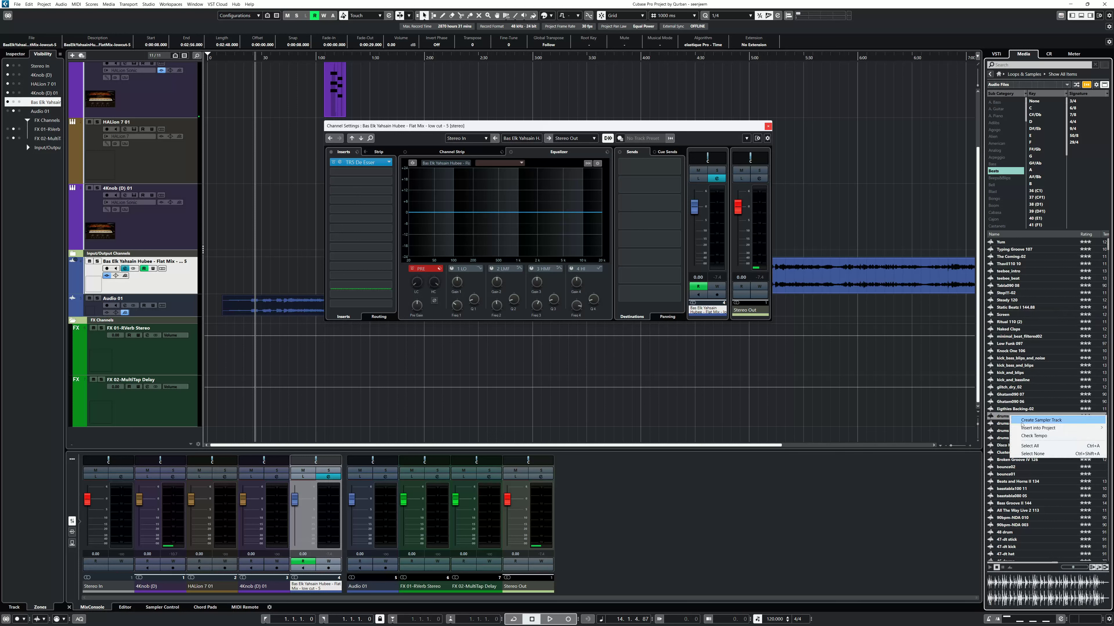
pyautogui.click(1025, 421)
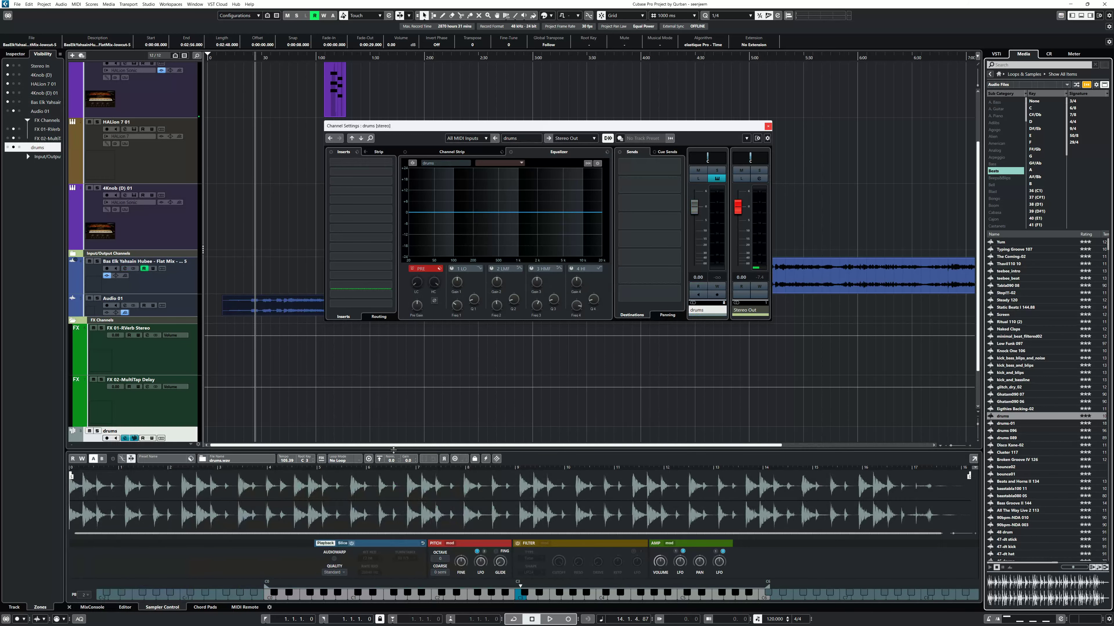
# Step: Enlarge the sampler editor and activate Slice mode for the drums loop
pyautogui.moveTo(393, 449); pyautogui.dragTo(393, 323)
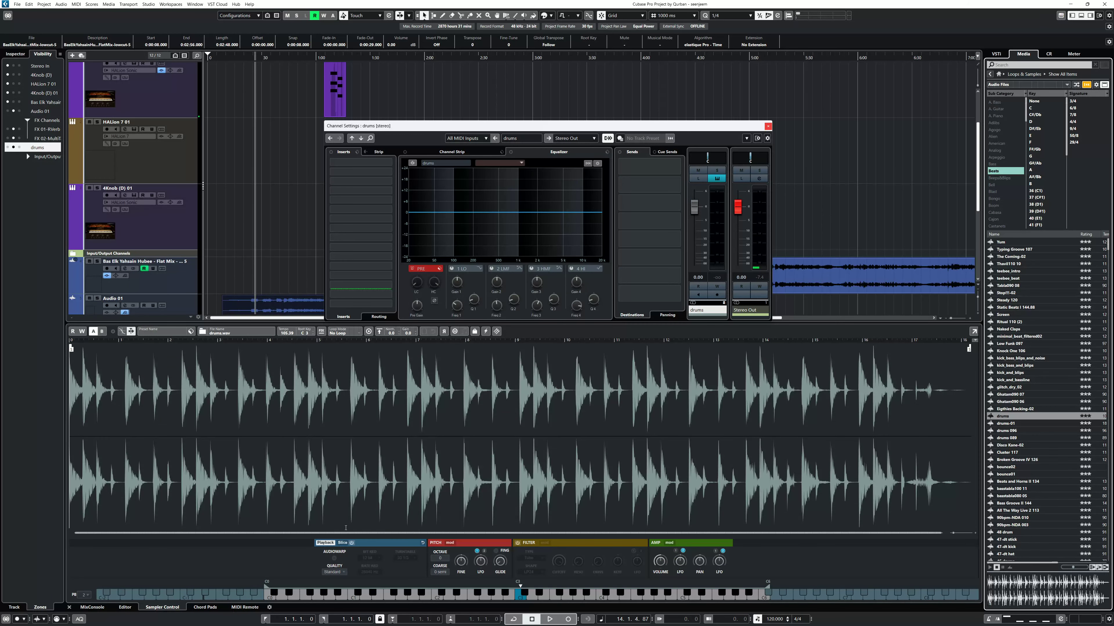
pyautogui.click(342, 543)
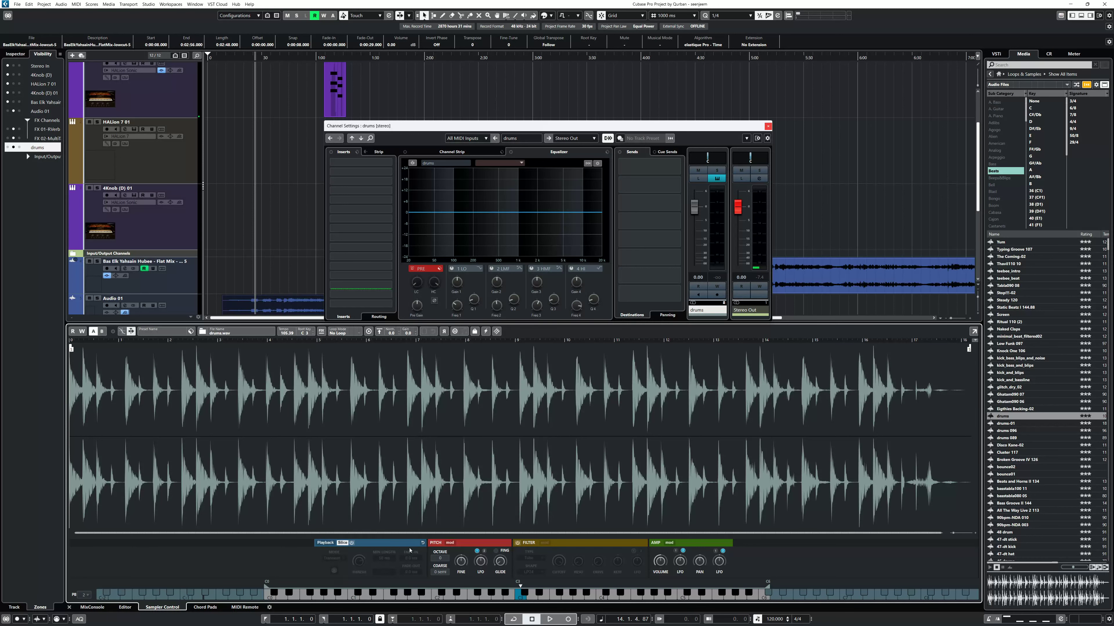
pyautogui.click(352, 543)
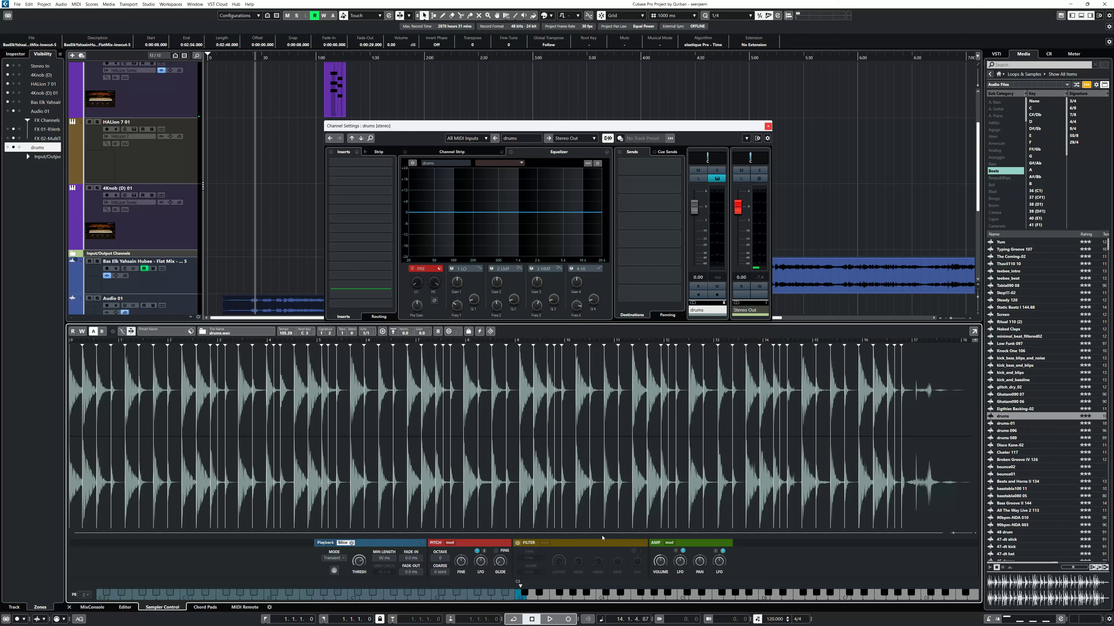
# Step: Close the channel settings and place the sliced loop's MIDI part on the drums track at 30 seconds
pyautogui.click(768, 127)
pyautogui.scroll(-4, 641, 220)
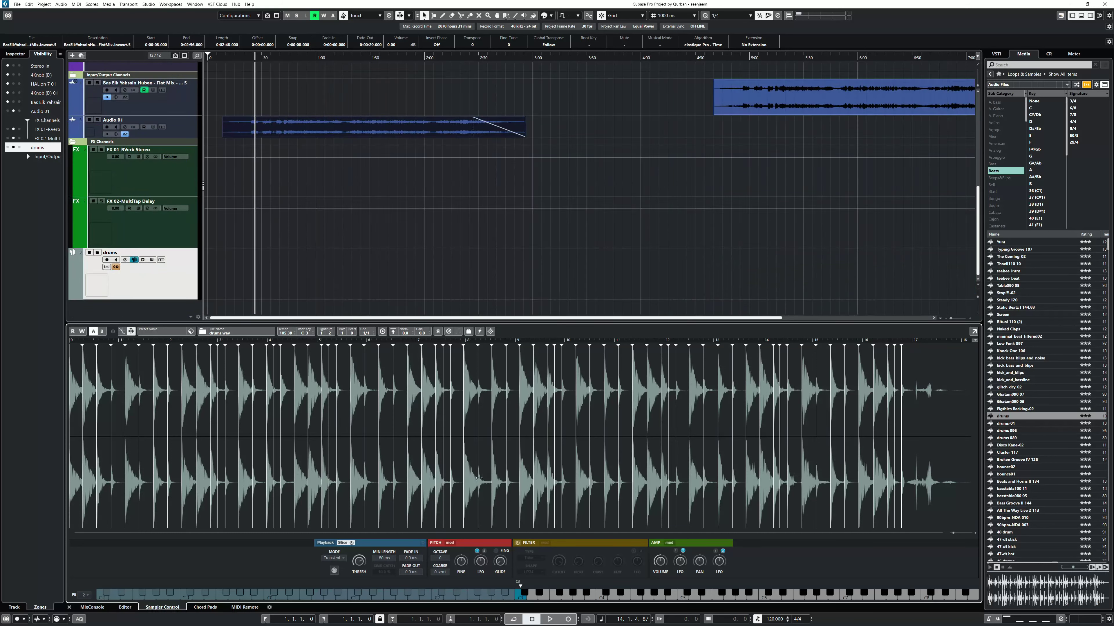
pyautogui.moveTo(340, 572); pyautogui.dragTo(266, 272)
pyautogui.scroll(5, 276, 293)
pyautogui.hscroll(-5, 341, 282)
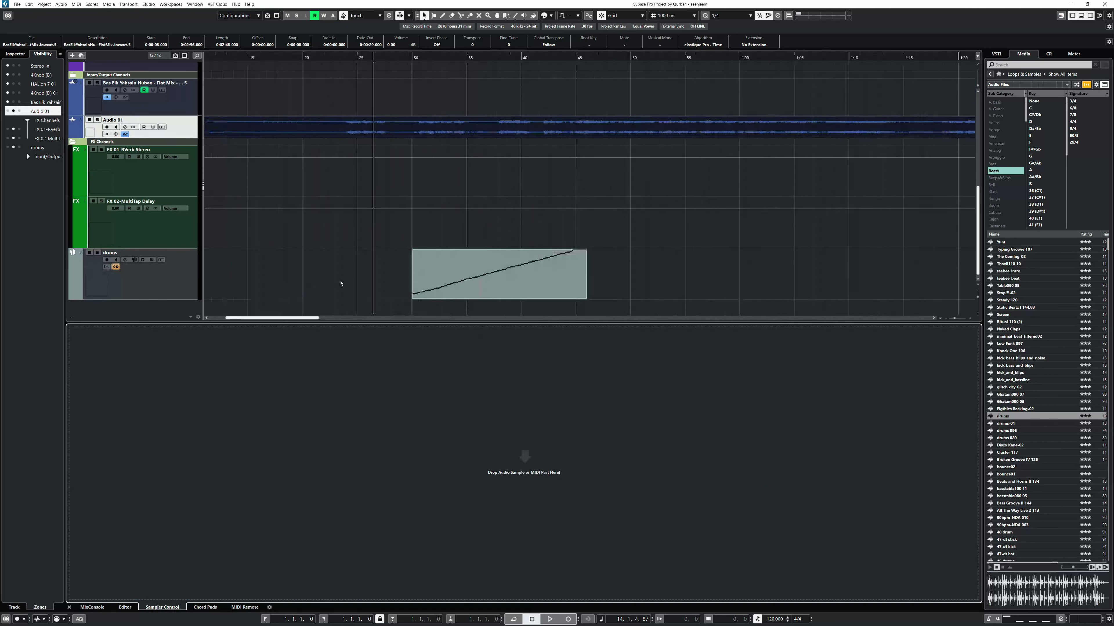
# Step: Solo the drums track, split its MIDI part at 40 seconds, and delete the portion after the split
pyautogui.click(420, 277)
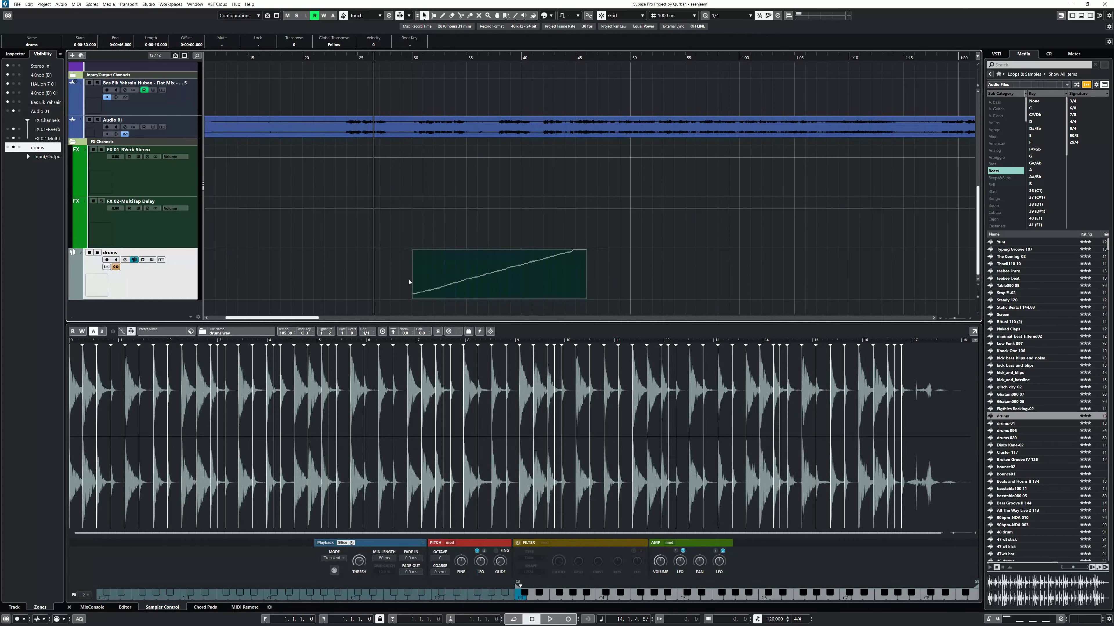
pyautogui.press('s')
pyautogui.keyDown('alt'); pyautogui.click(521, 262); pyautogui.keyUp('alt')
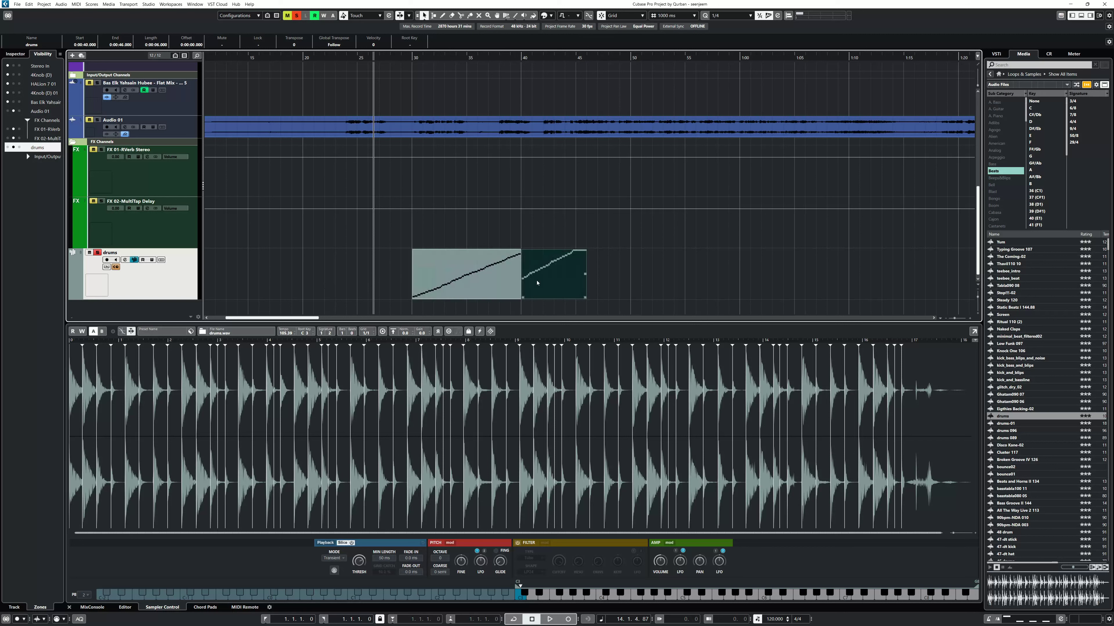
pyautogui.press('Delete')
# Step: Play back the soloed drums MIDI part from just before its start
pyautogui.press('space')
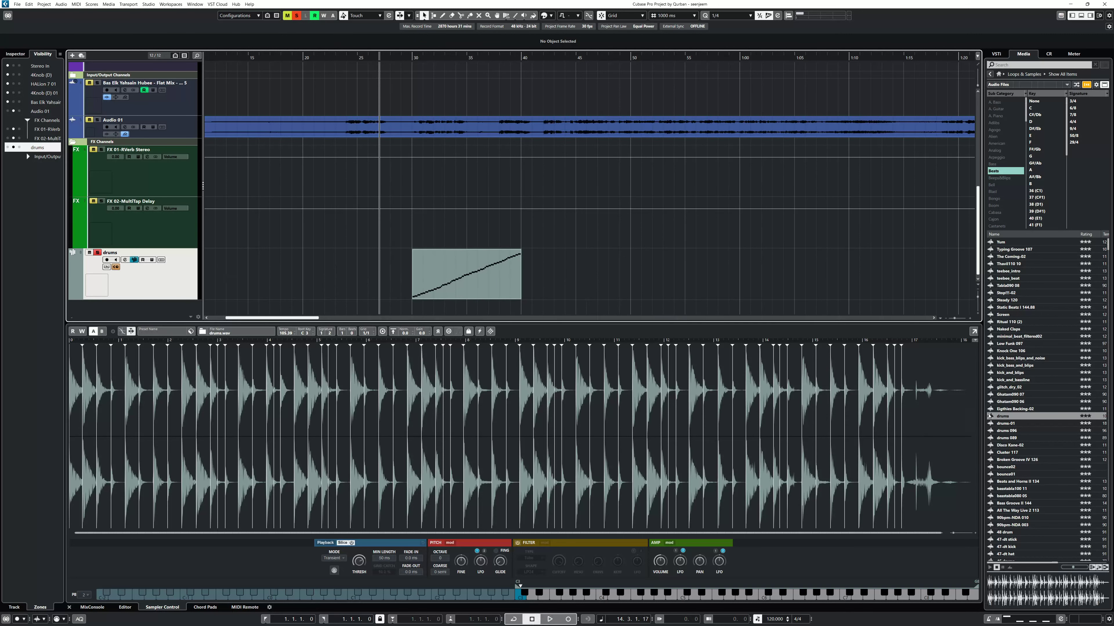
pyautogui.moveTo(1004, 417); pyautogui.dragTo(434, 305)
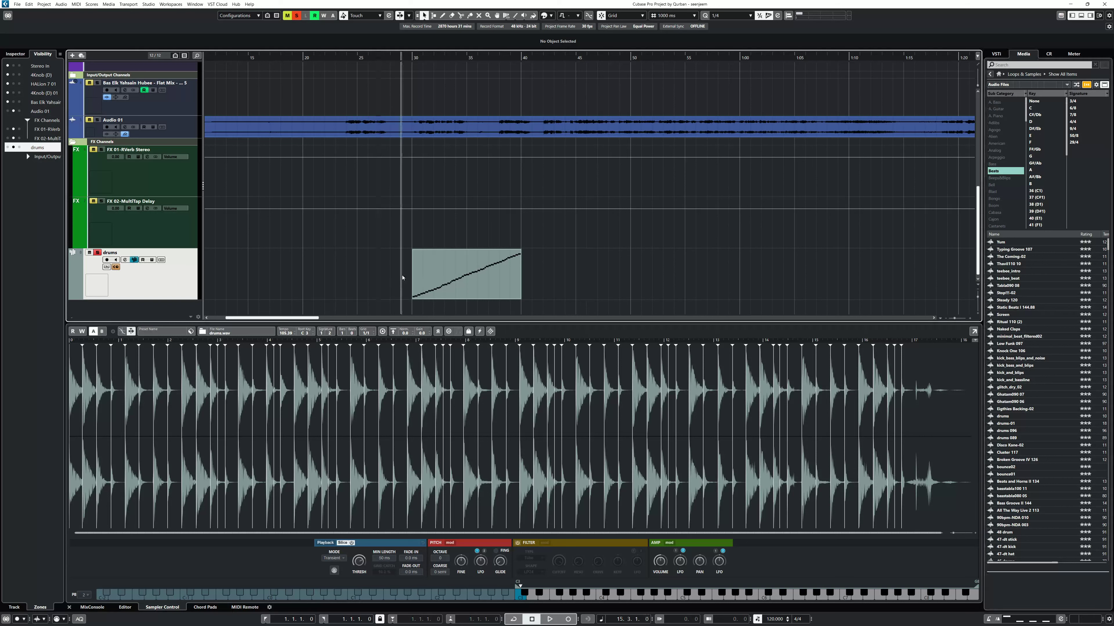
pyautogui.press('space')
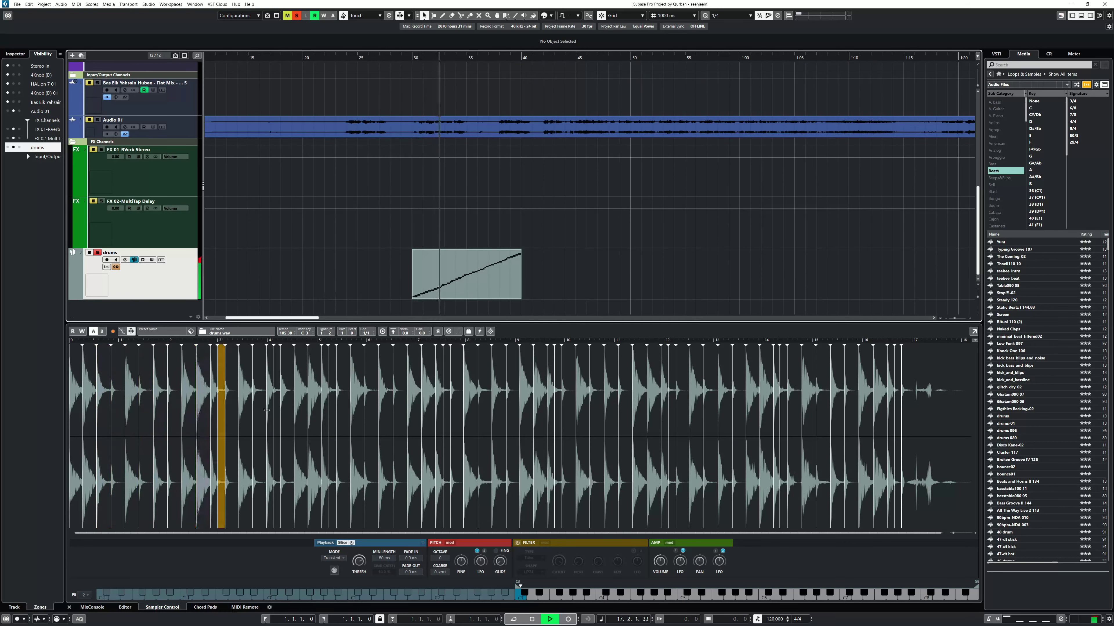
# Step: Stop playback by selecting the drums MIDI part, and set the project tempo to 190 BPM
pyautogui.click(455, 292)
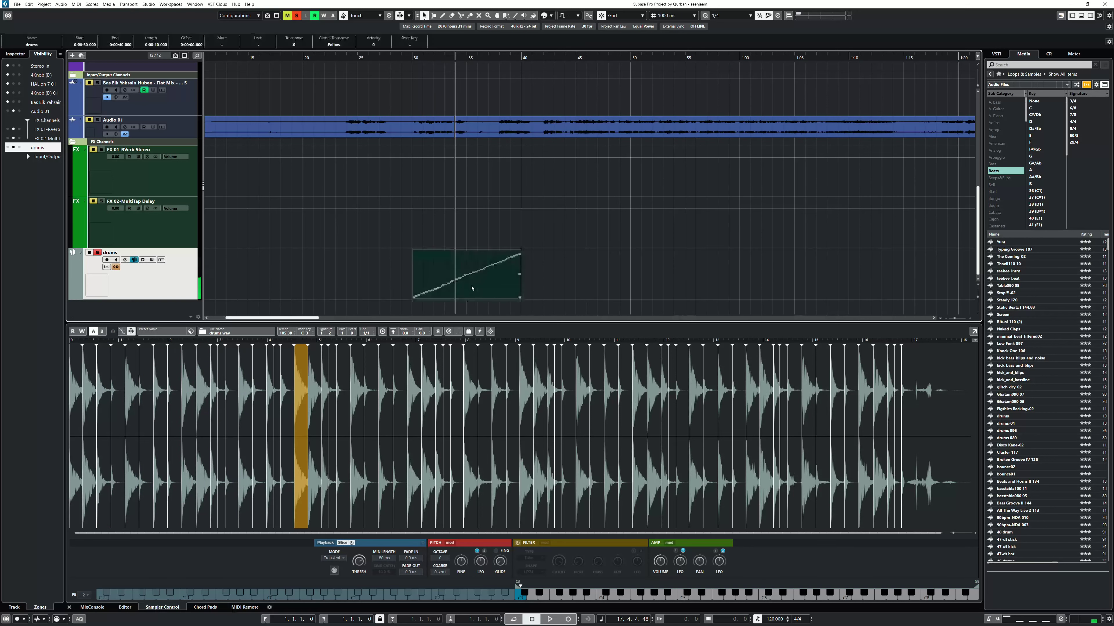
pyautogui.doubleClick(775, 620)
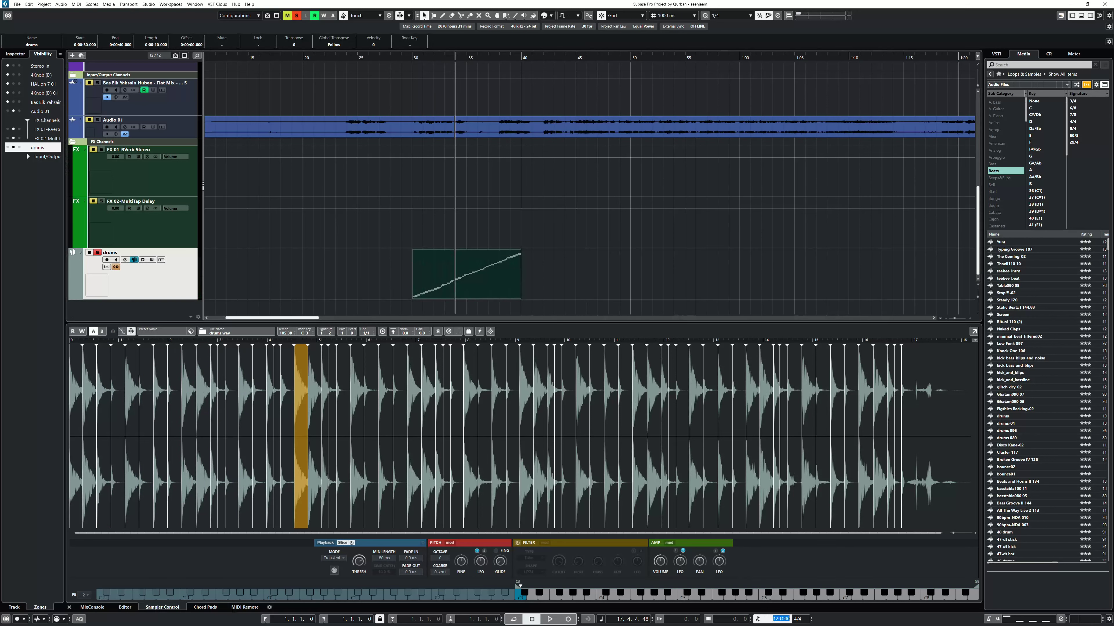
pyautogui.write('190')
pyautogui.press('Return')
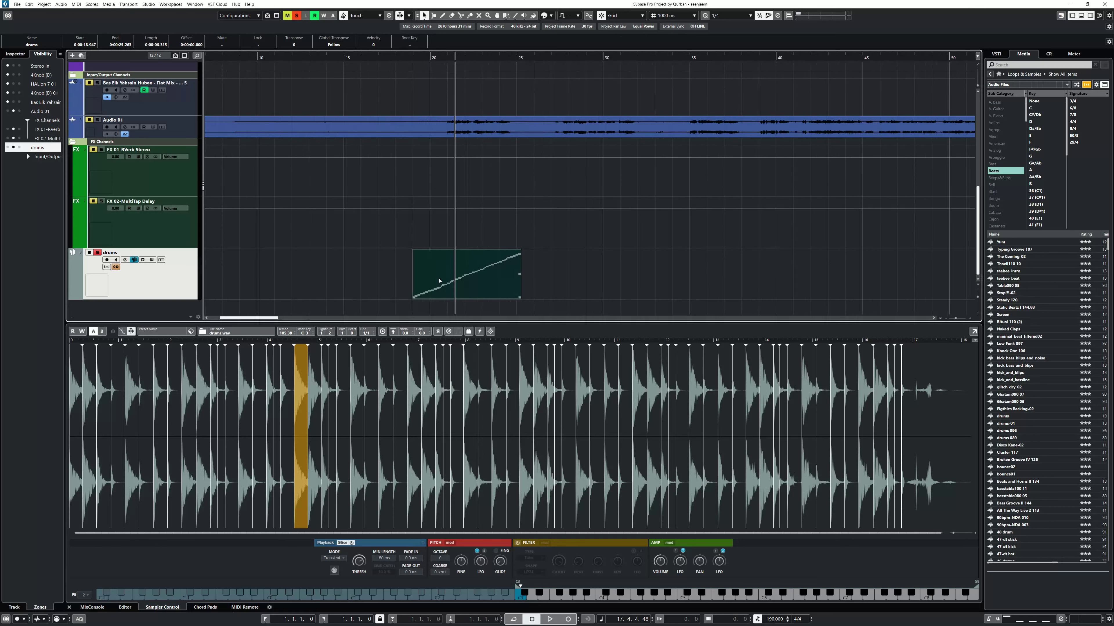
# Step: Switch the project ruler to Bars+Beats and play back the drums part from just before its start
pyautogui.rightClick(402, 58)
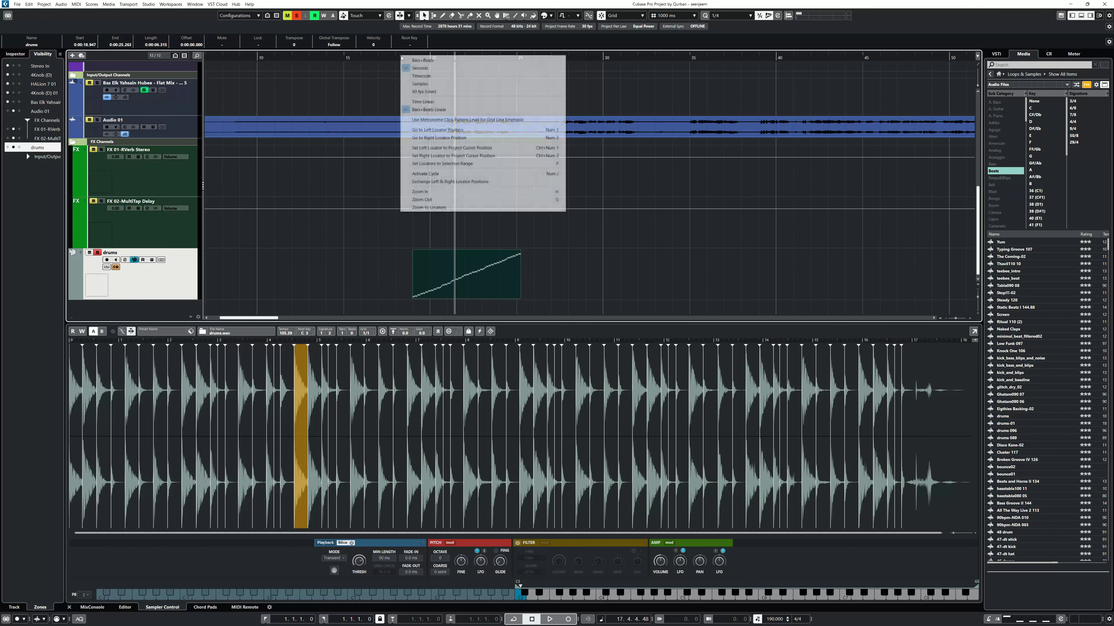
pyautogui.click(422, 63)
pyautogui.click(406, 268)
pyautogui.press('space')
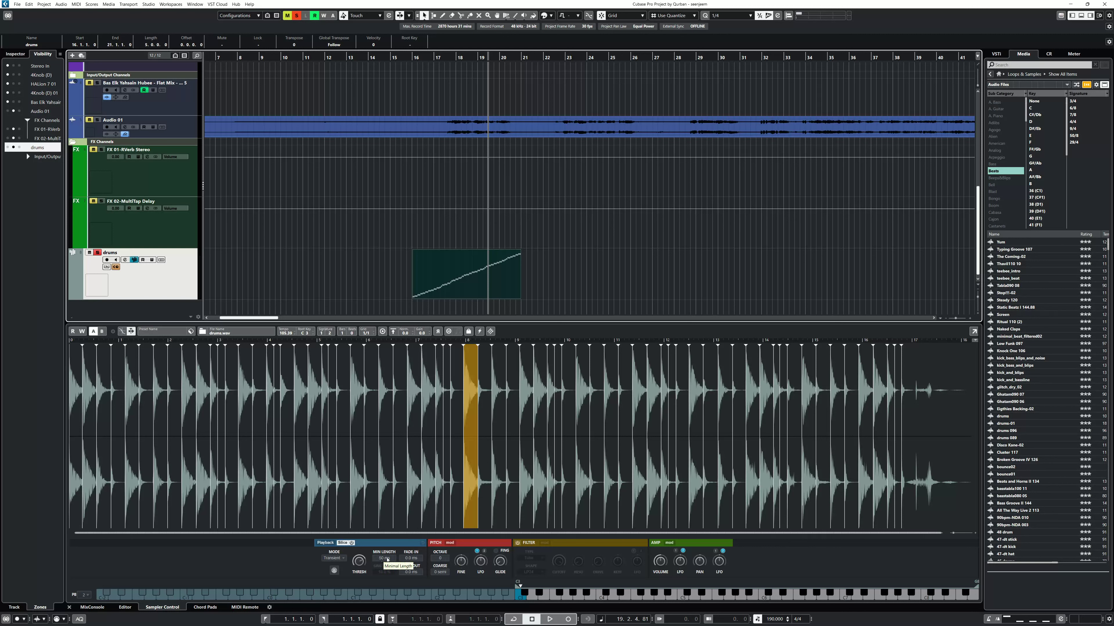
# Step: Set the project tempo to 60 BPM and audition the drums part from just before its start
pyautogui.doubleClick(775, 618)
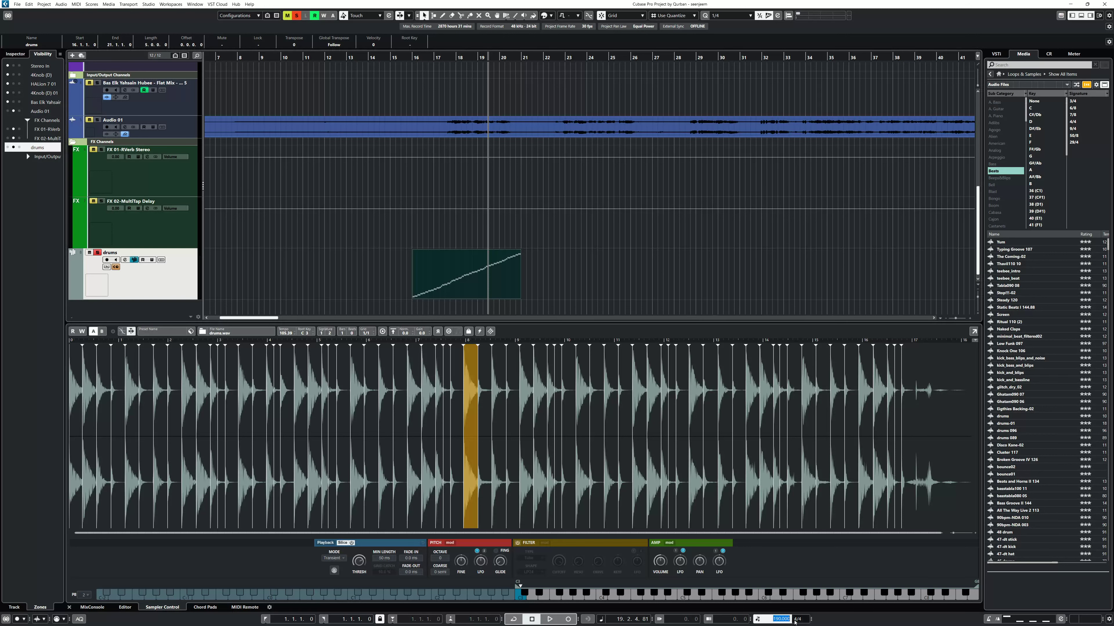
pyautogui.write('60')
pyautogui.press('Return')
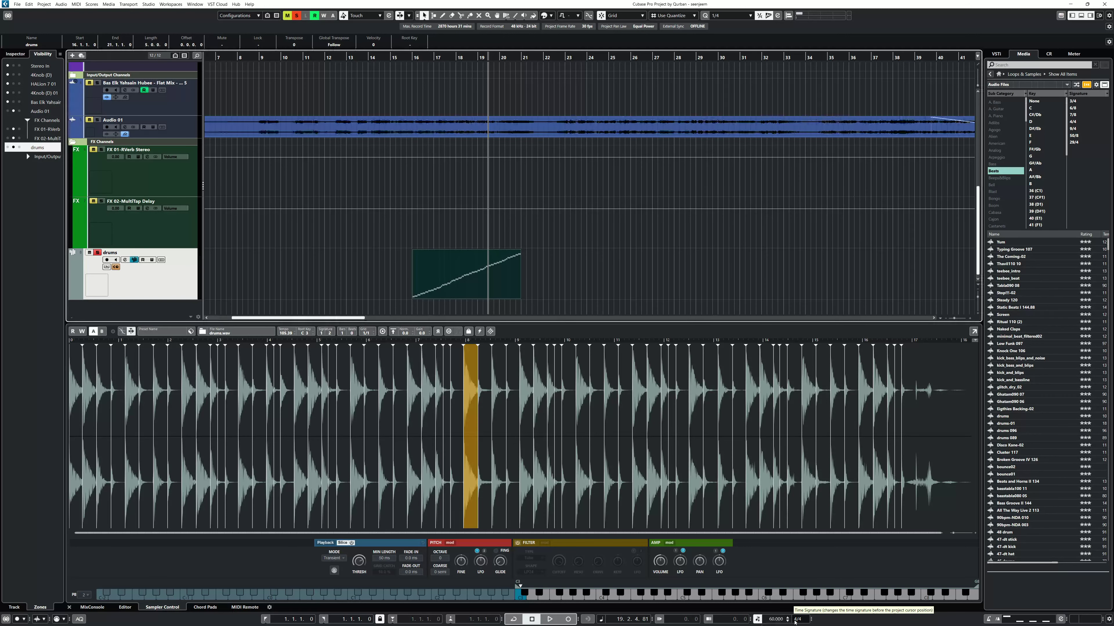
pyautogui.scroll(2, 410, 285)
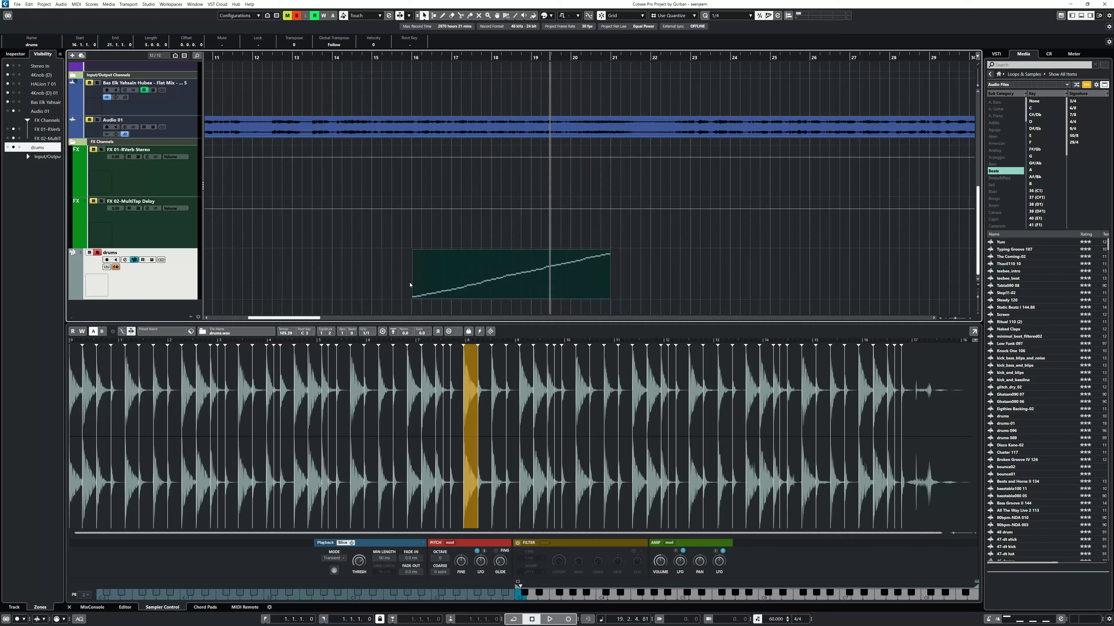
pyautogui.click(391, 288)
pyautogui.press('space')
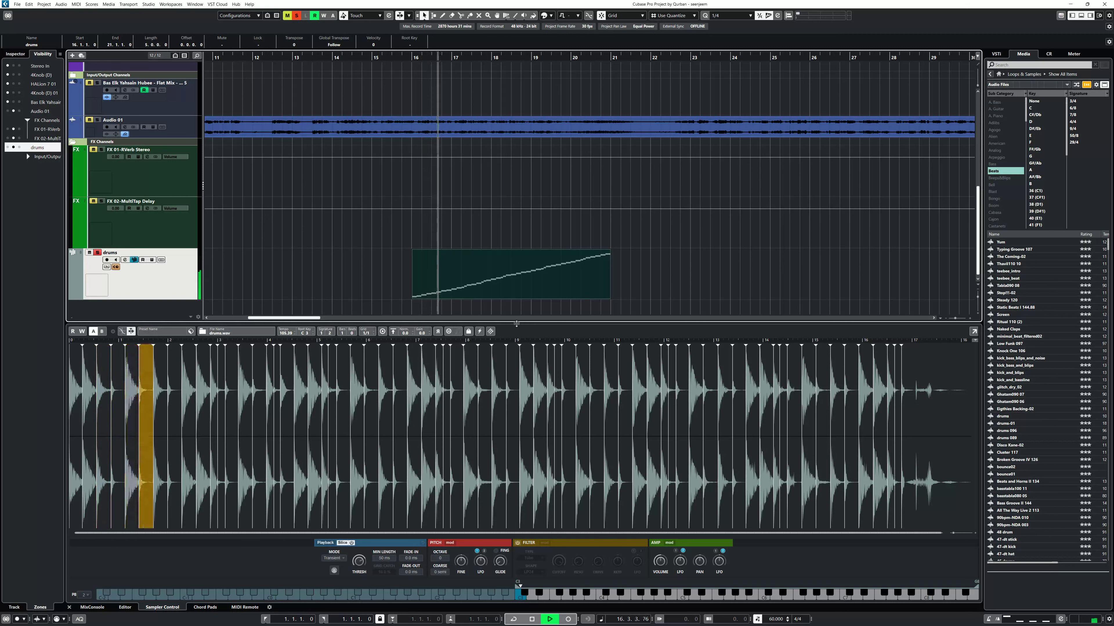
pyautogui.press('space')
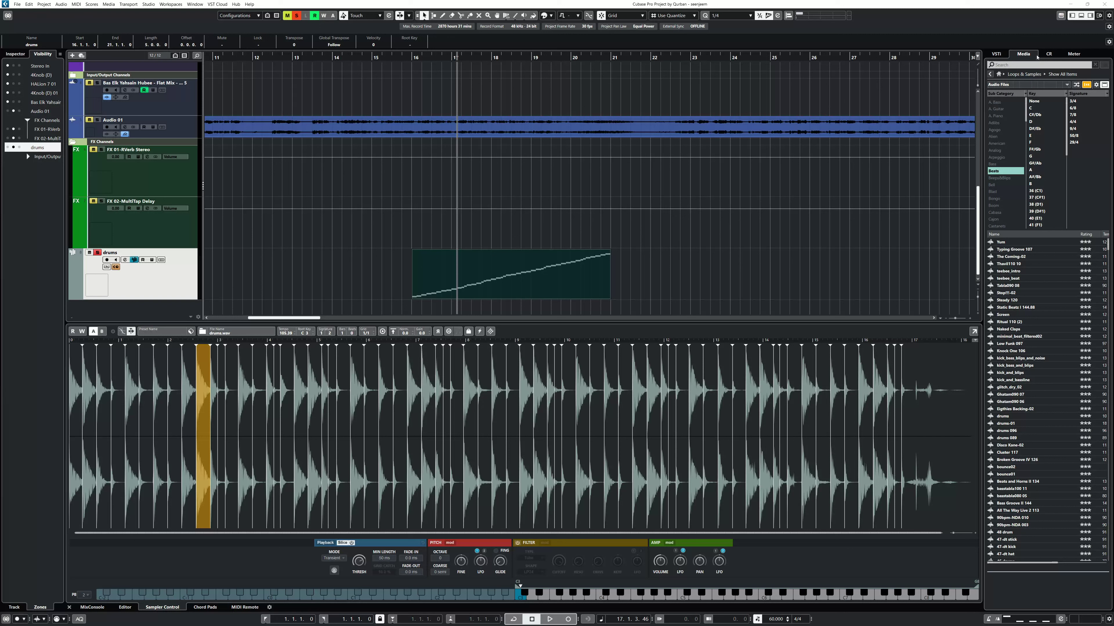
# Step: Show the master level meter and make its pane narrower
pyautogui.click(1074, 54)
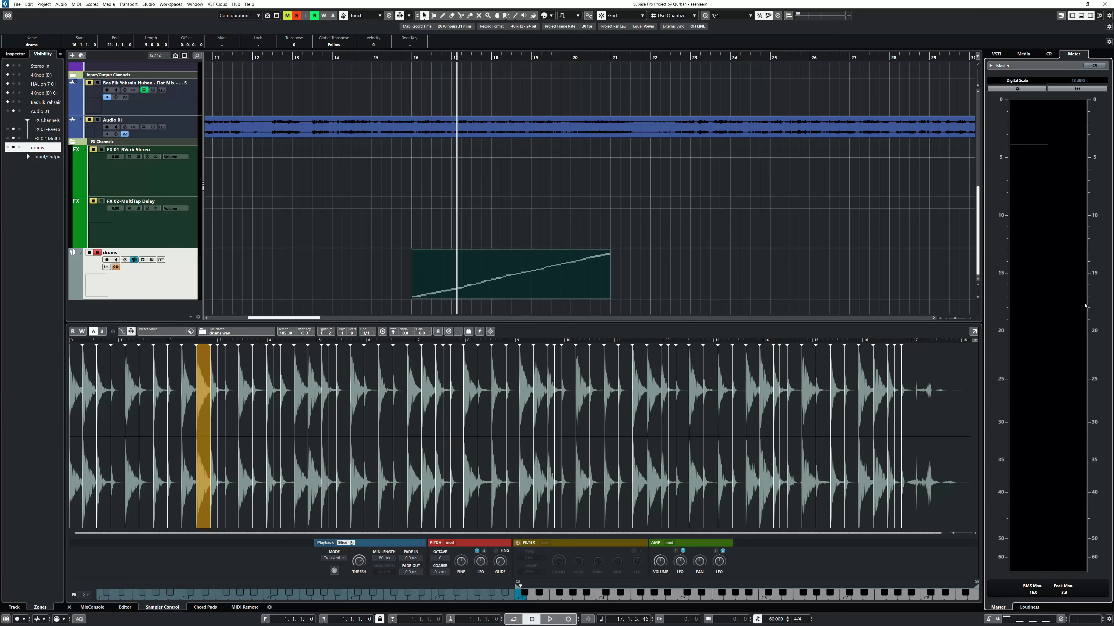
pyautogui.moveTo(984, 305); pyautogui.dragTo(1006, 306)
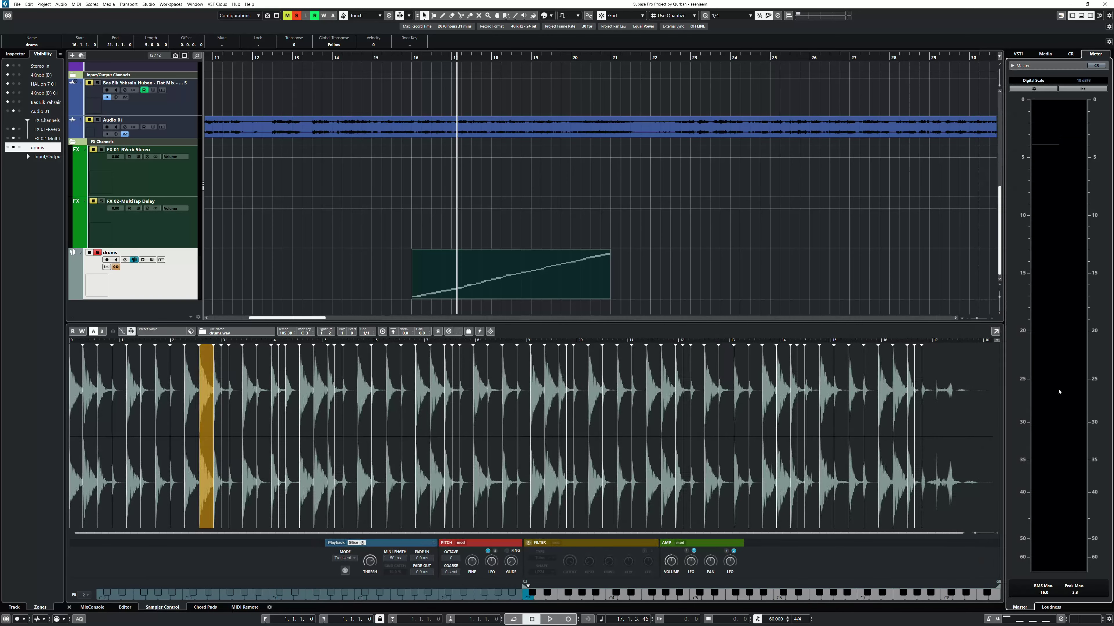
pyautogui.moveTo(478, 623)
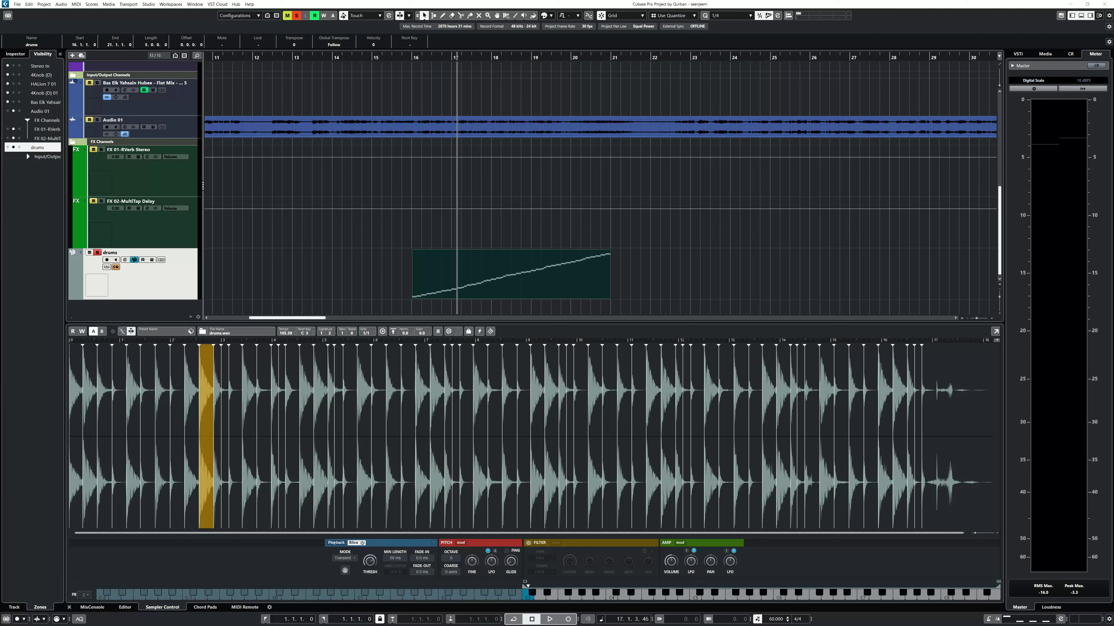
pyautogui.moveTo(237, 625)
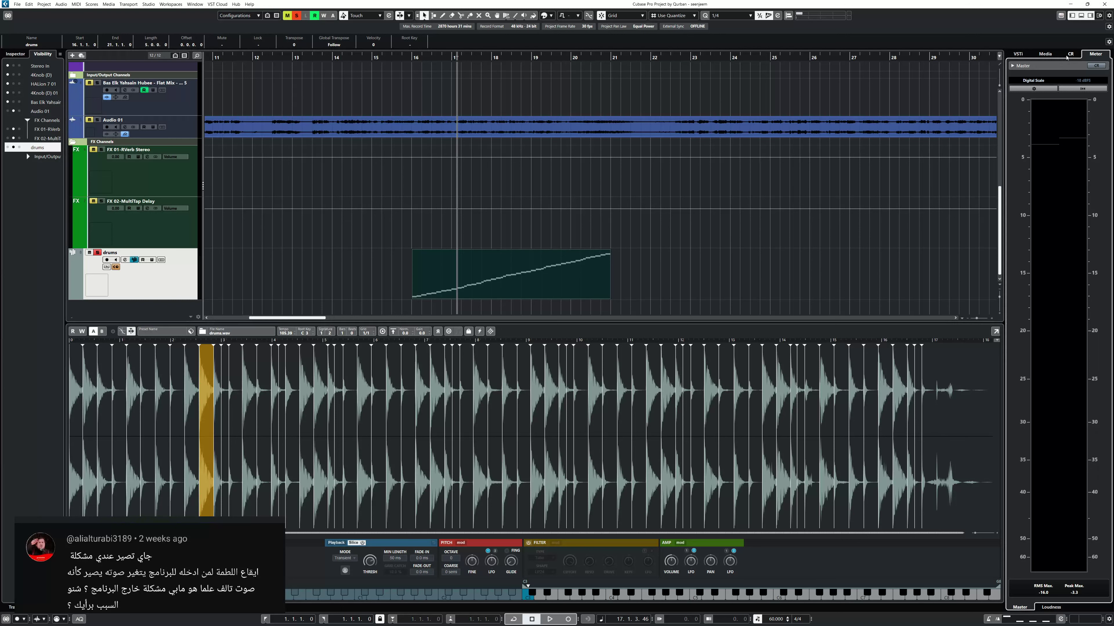
# Step: Return to the media browser's home page, select the MultiTap Delay track, and open the File Browser
pyautogui.click(1045, 53)
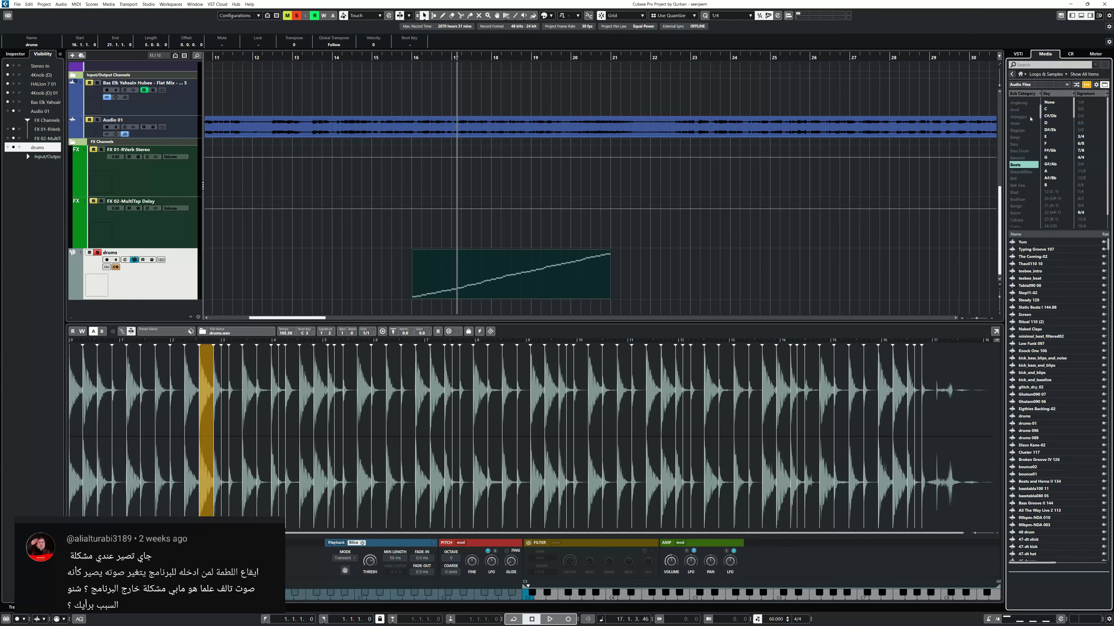
pyautogui.click(1021, 74)
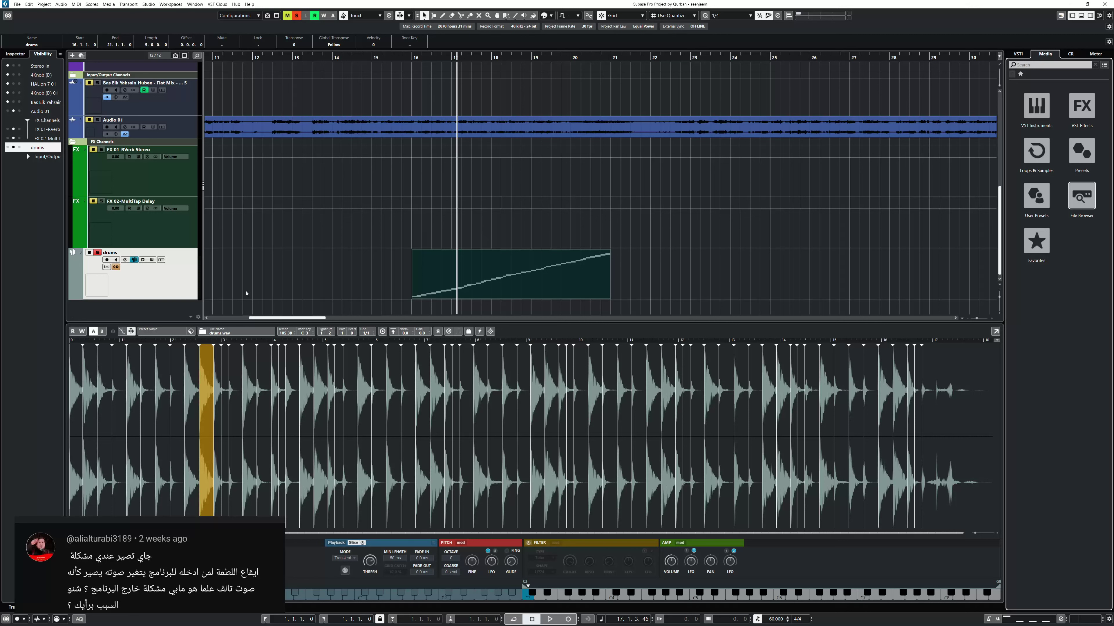
pyautogui.click(145, 226)
pyautogui.click(1082, 195)
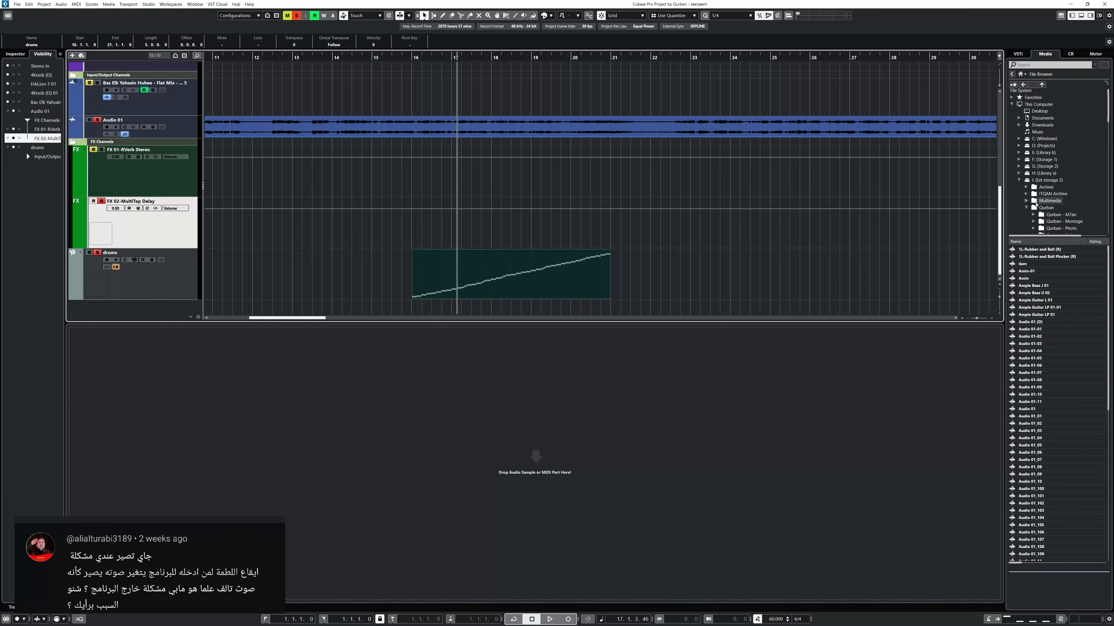
# Step: Browse the Ext storage 2 drive to the Audio folder of the saved project stored there
pyautogui.click(1020, 180)
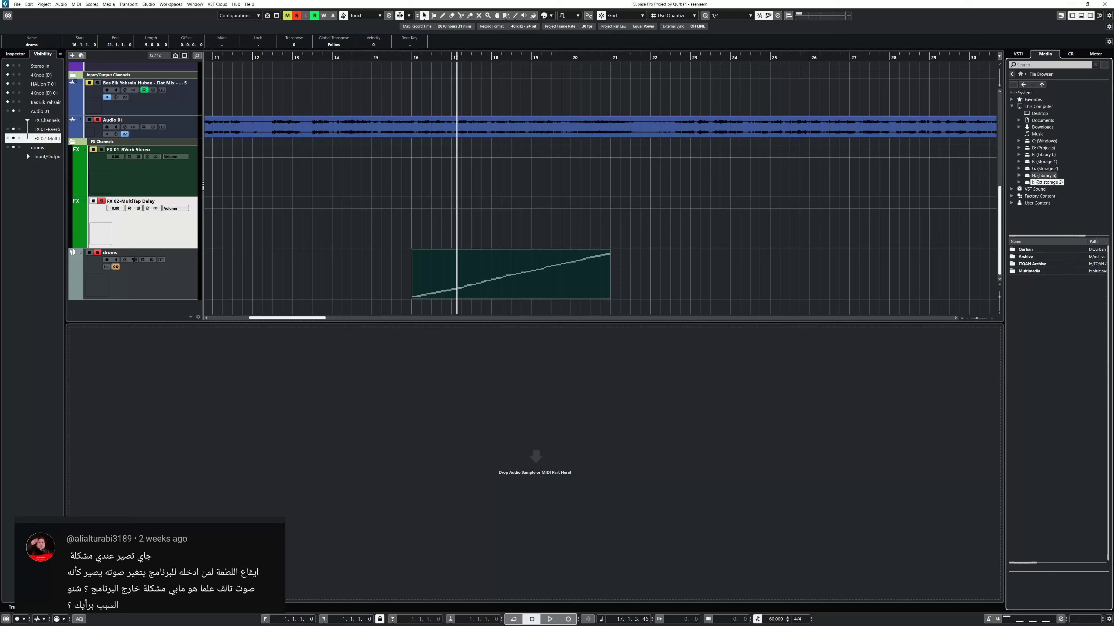
pyautogui.click(1020, 176)
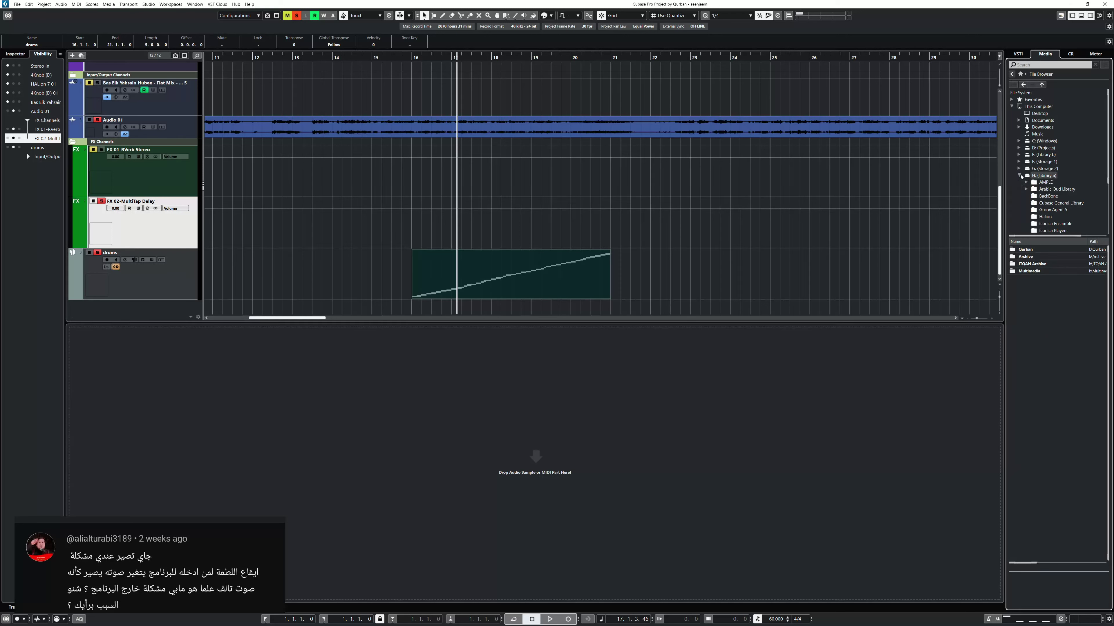
pyautogui.click(1020, 175)
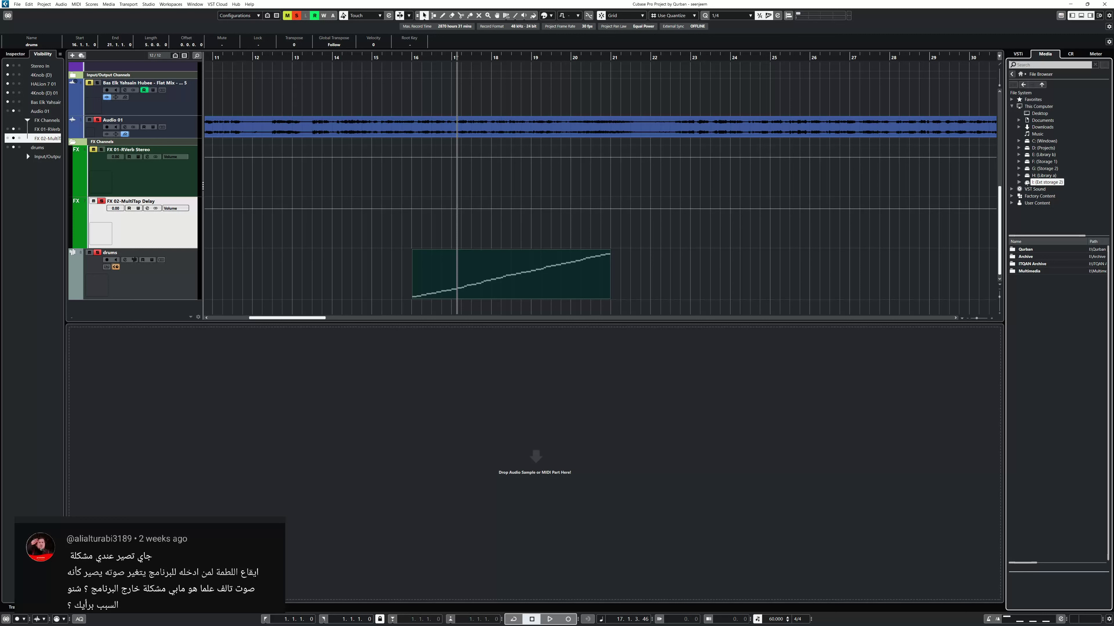
pyautogui.click(1020, 182)
pyautogui.click(1027, 209)
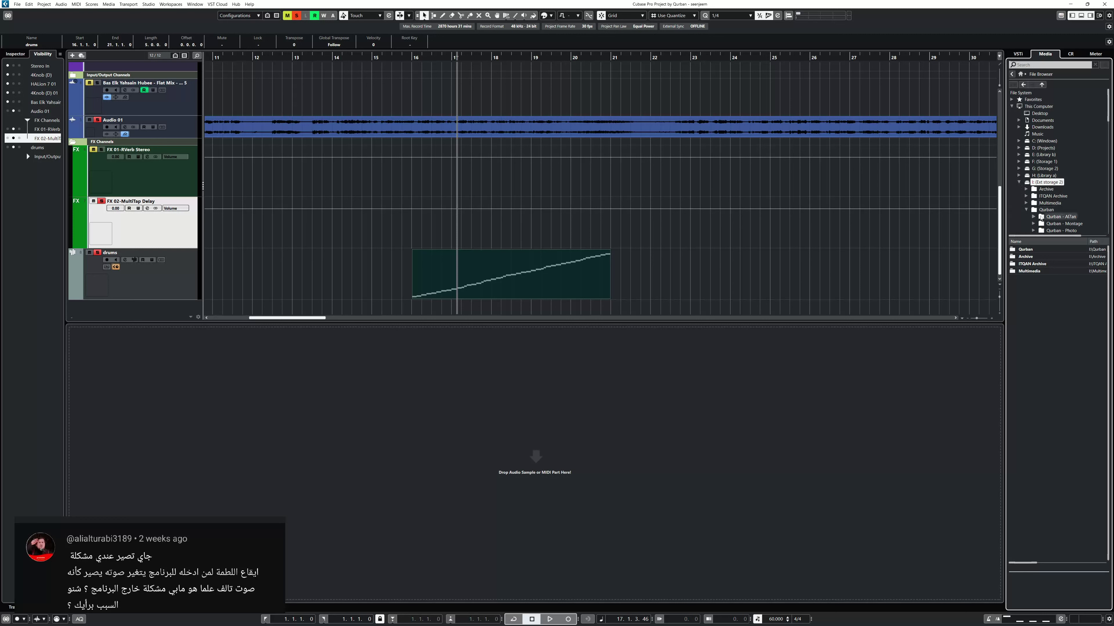
pyautogui.click(1034, 210)
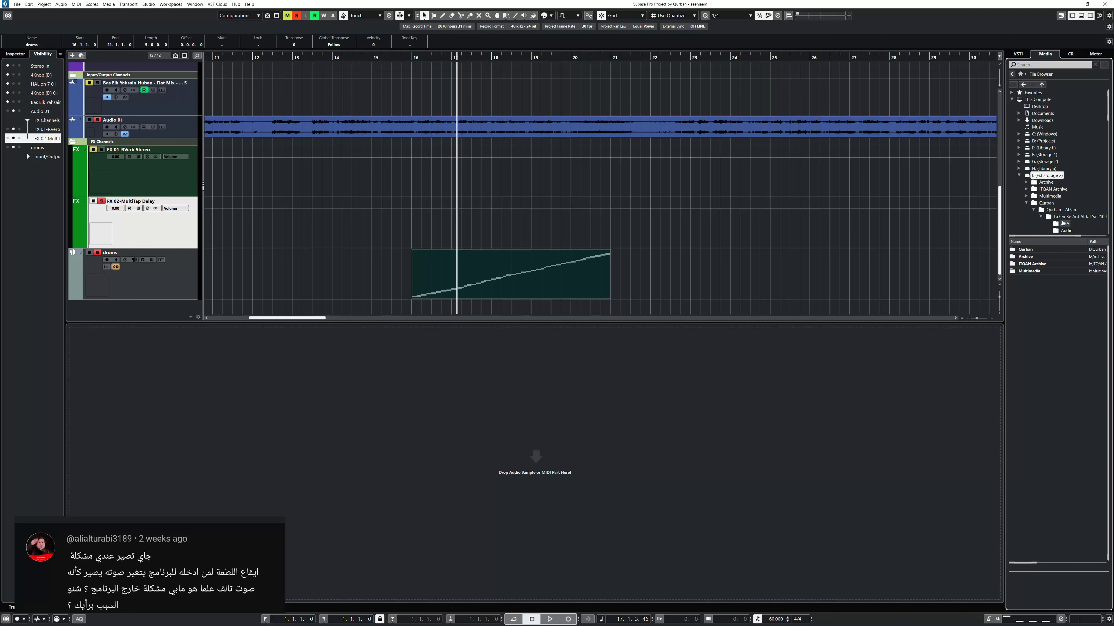
pyautogui.click(1042, 217)
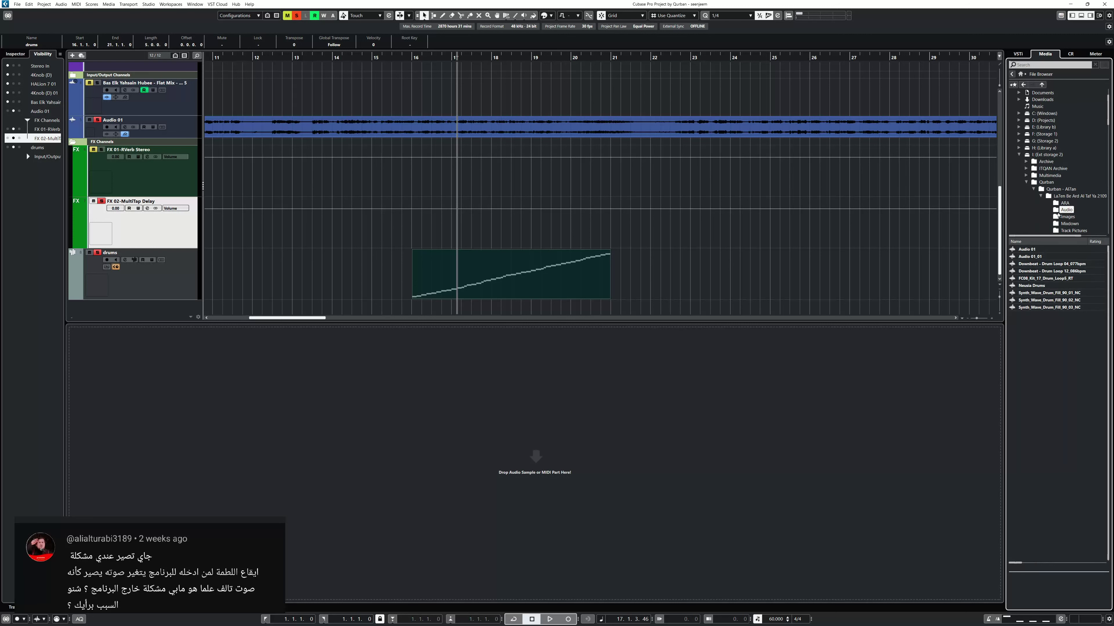
# Step: Import the Audio 01 file onto a new track at bar 26, copying it to the project folder and converting its bit depth
pyautogui.moveTo(1033, 249); pyautogui.dragTo(627, 279)
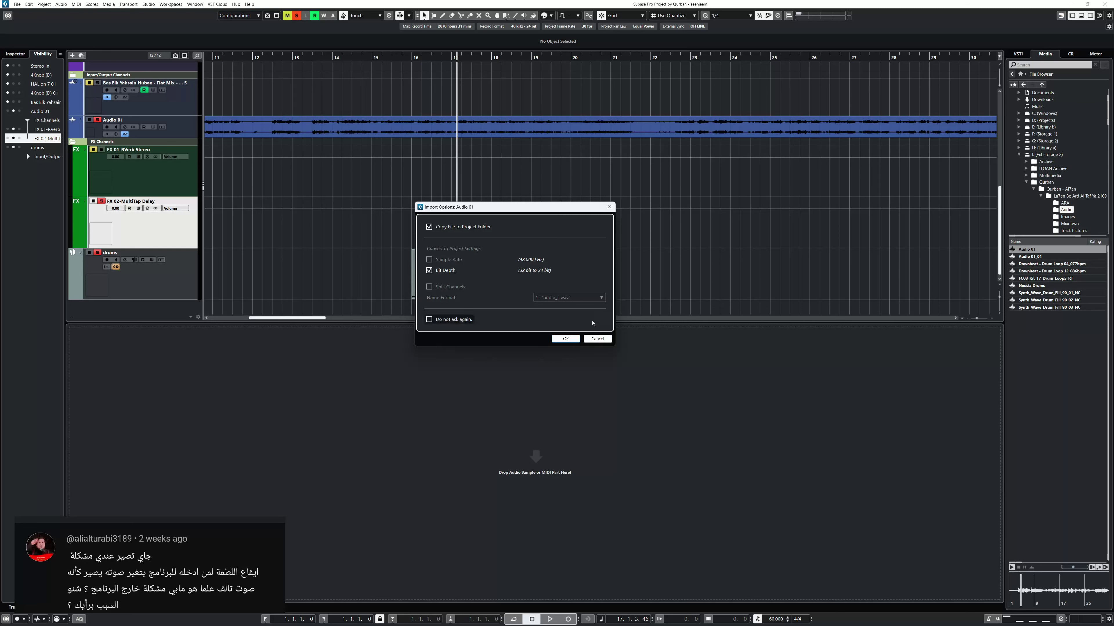
pyautogui.click(566, 338)
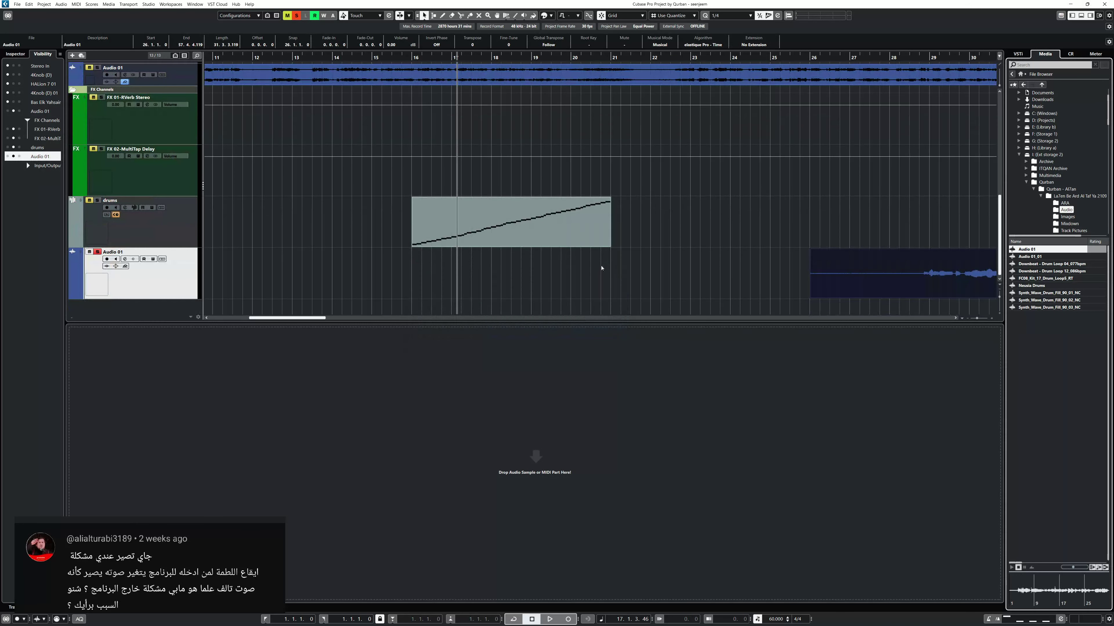
pyautogui.scroll(-5, 595, 270)
pyautogui.scroll(2, 596, 271)
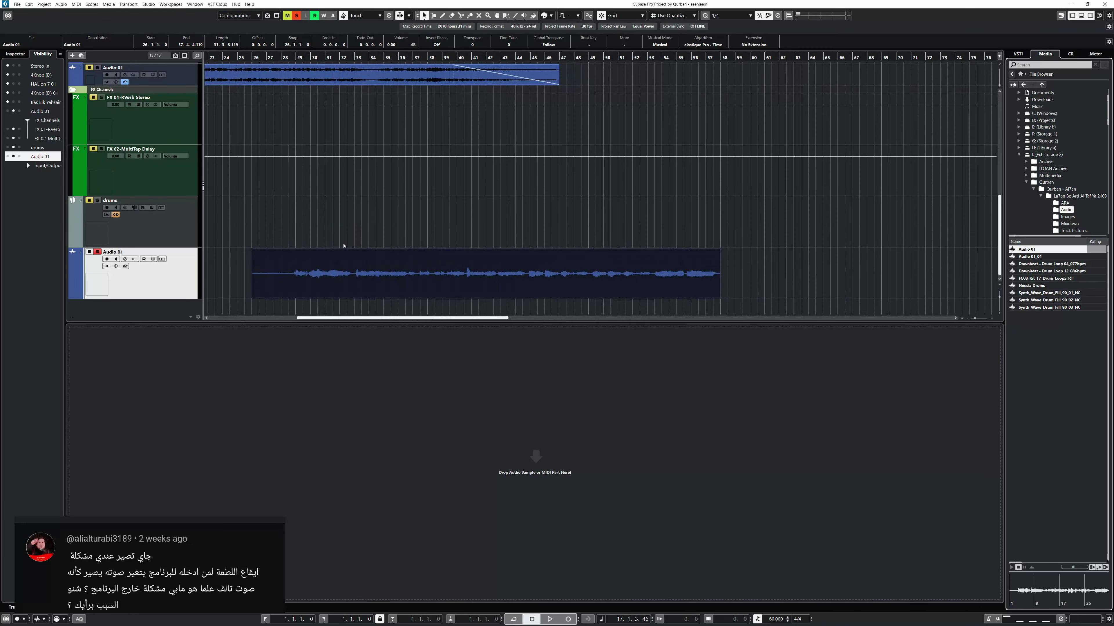
# Step: Audition the newly imported Audio 01 event from around bar 29, where its sound begins
pyautogui.click(294, 241)
pyautogui.press('space')
pyautogui.press('space')
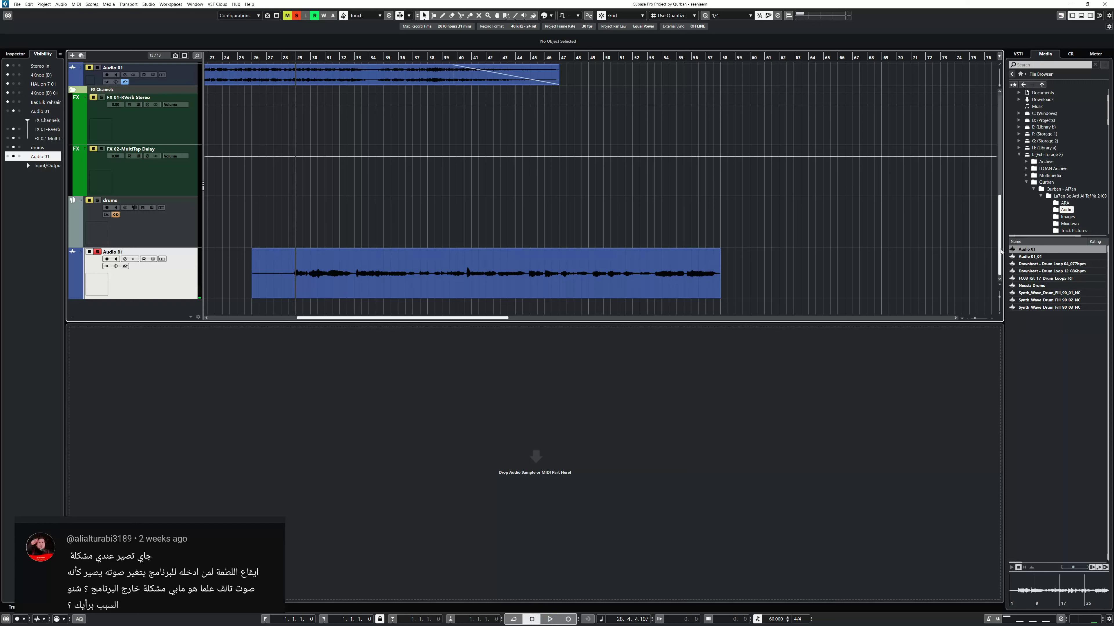
pyautogui.click(297, 229)
pyautogui.press('space')
pyautogui.click(302, 257)
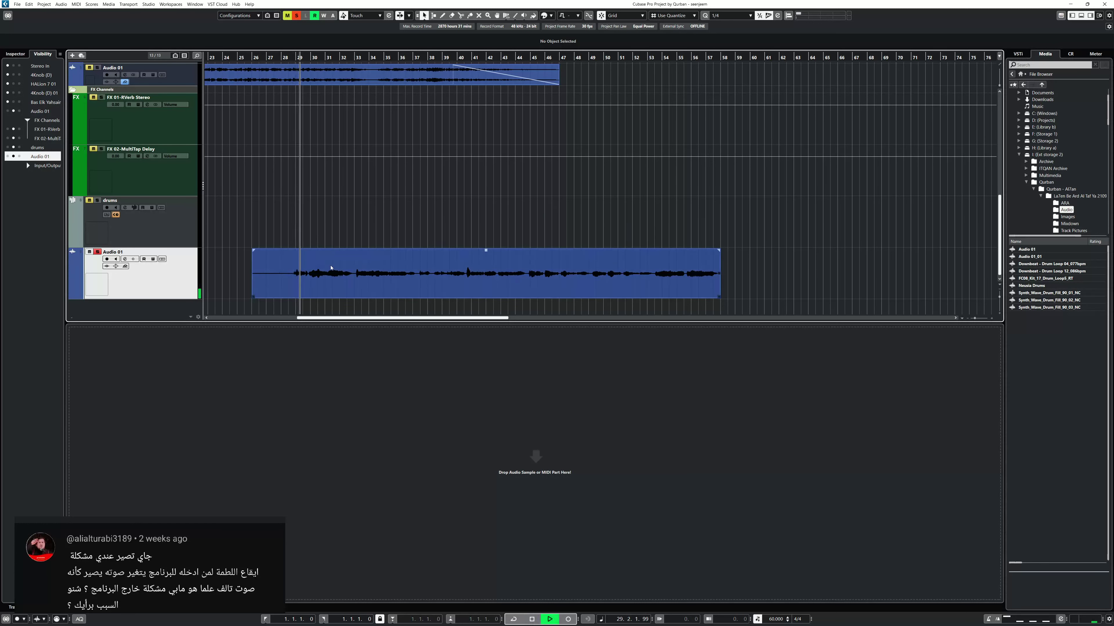
pyautogui.press('space')
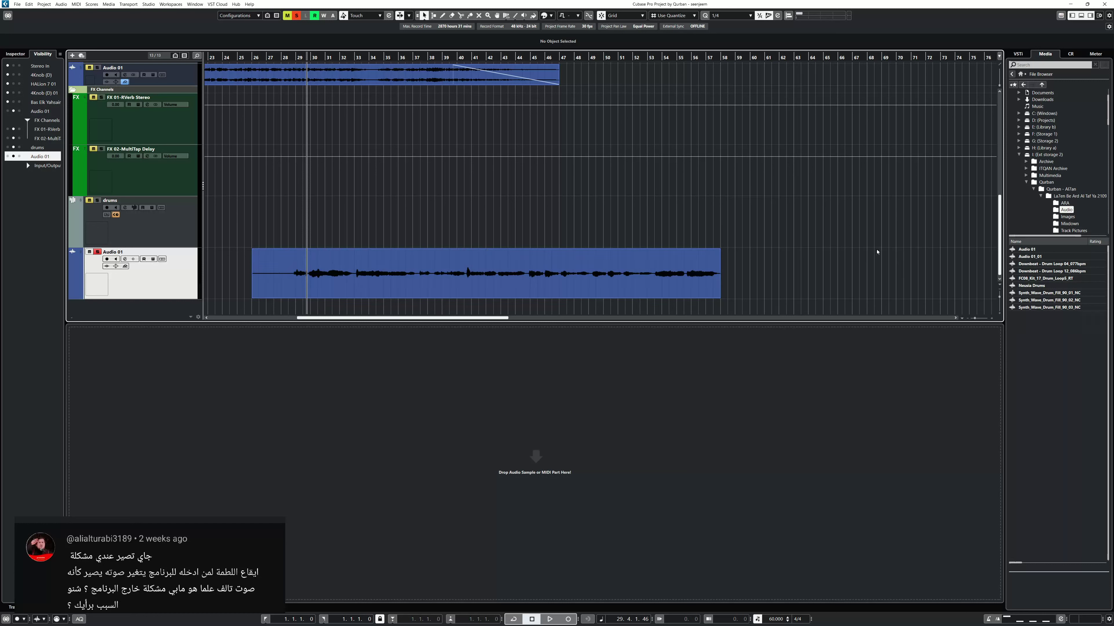
# Step: Open the Pool for the project and make it a smaller floating window, extended downward over the arrangement
pyautogui.click(422, 290)
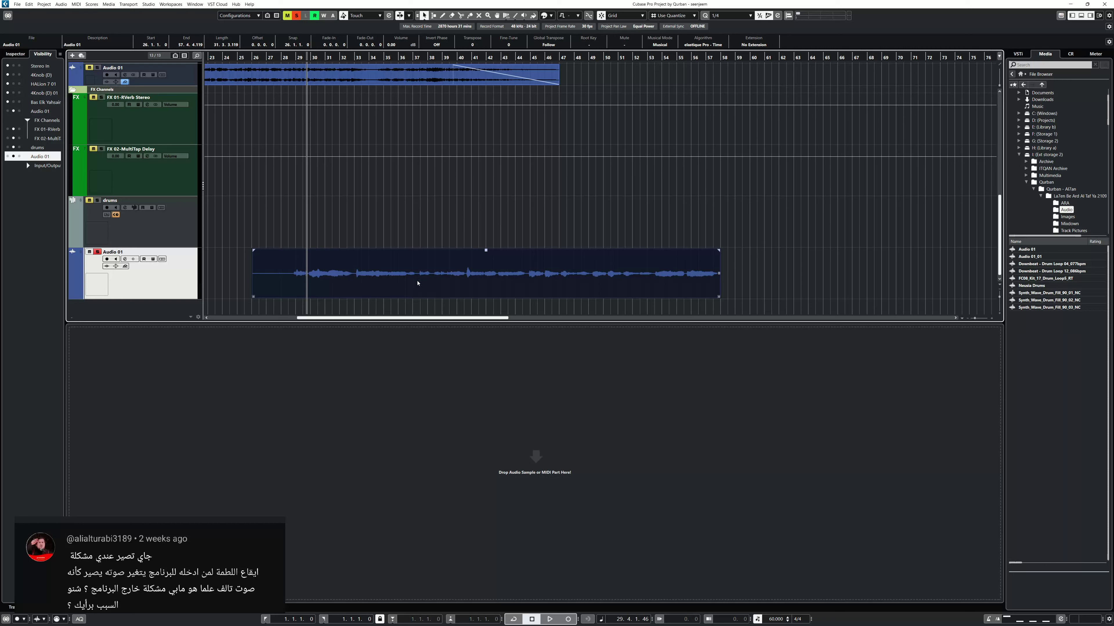
pyautogui.click(131, 4)
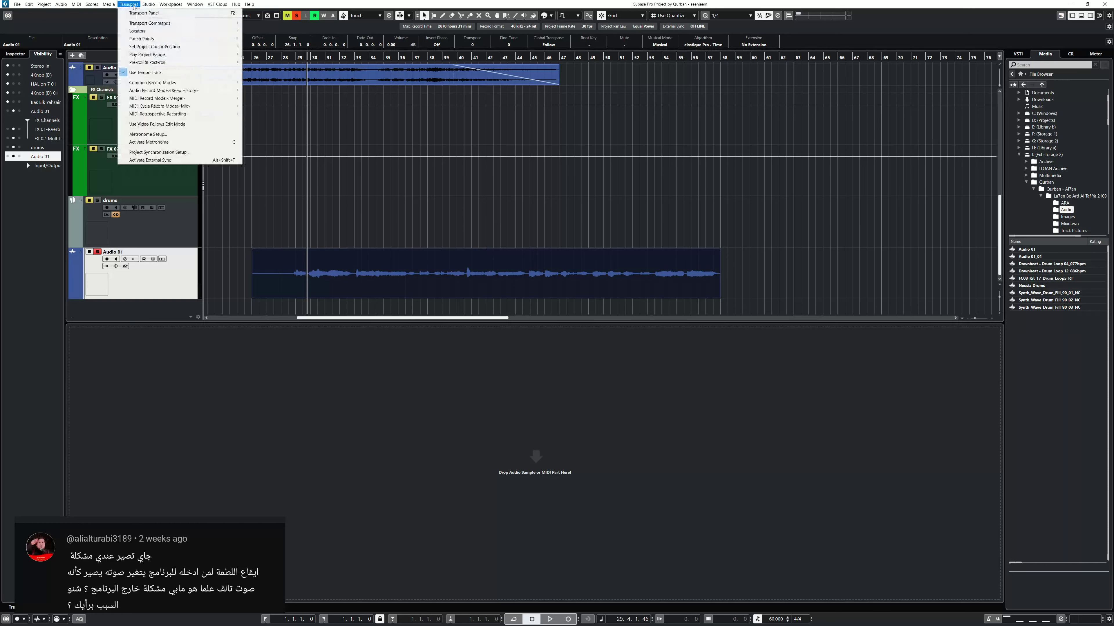
pyautogui.moveTo(109, 5)
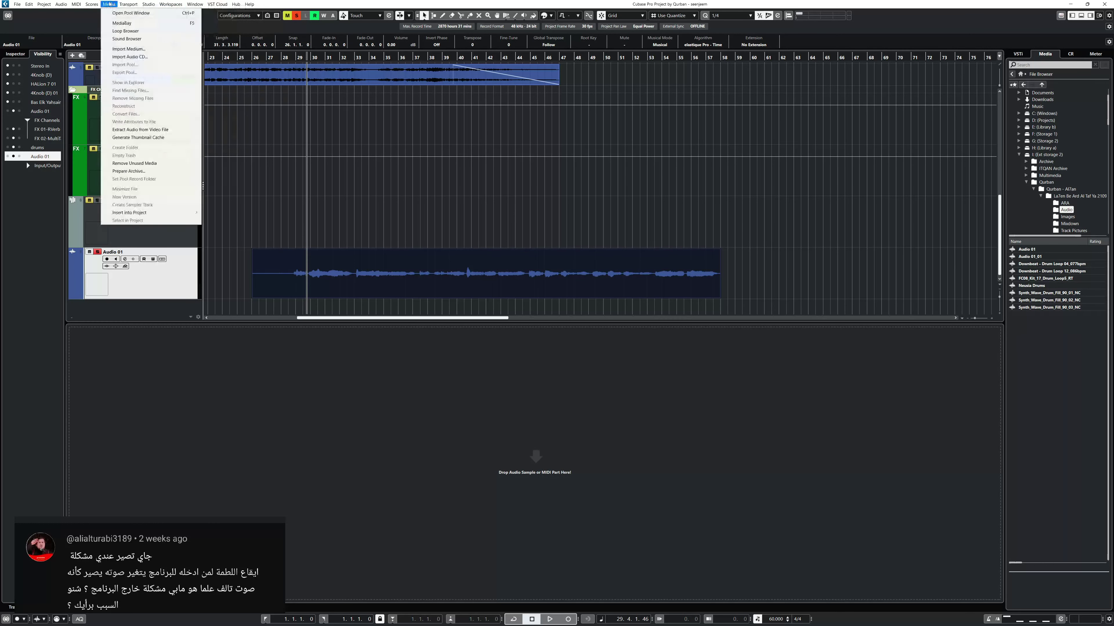
pyautogui.click(110, 13)
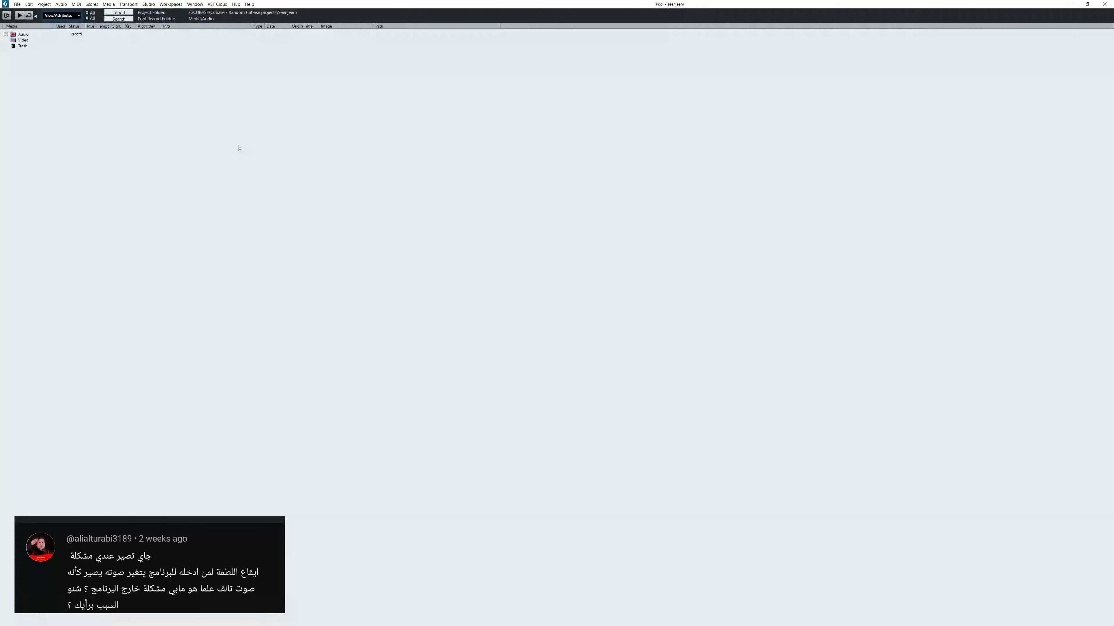
pyautogui.click(148, 4)
pyautogui.click(277, 82)
pyautogui.moveTo(312, 3); pyautogui.dragTo(359, 67)
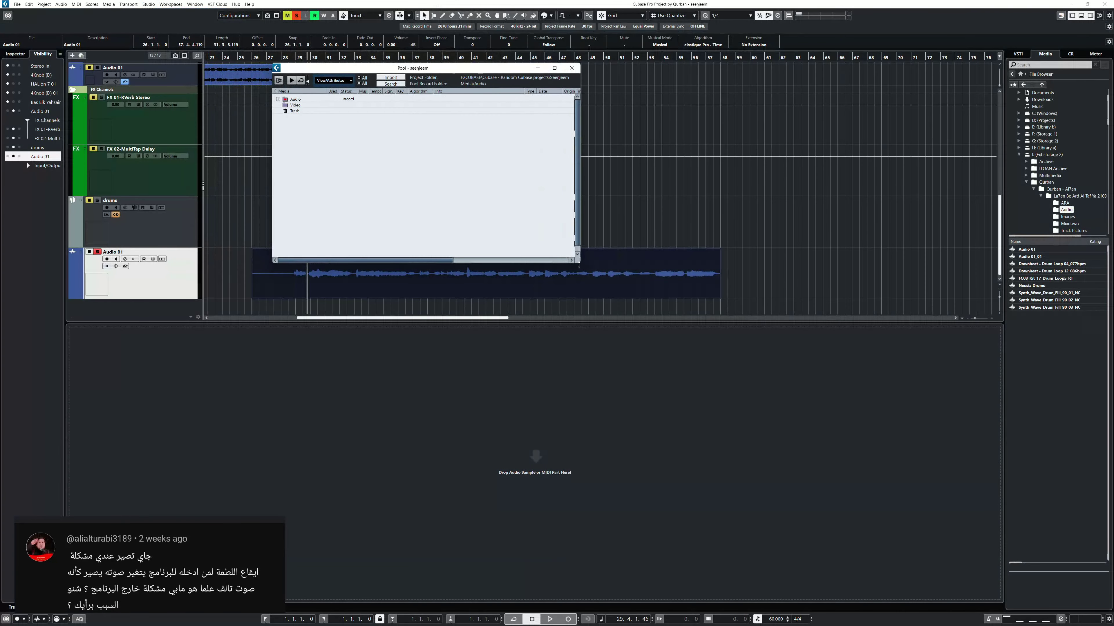
pyautogui.moveTo(579, 265); pyautogui.dragTo(579, 371)
pyautogui.click(587, 324)
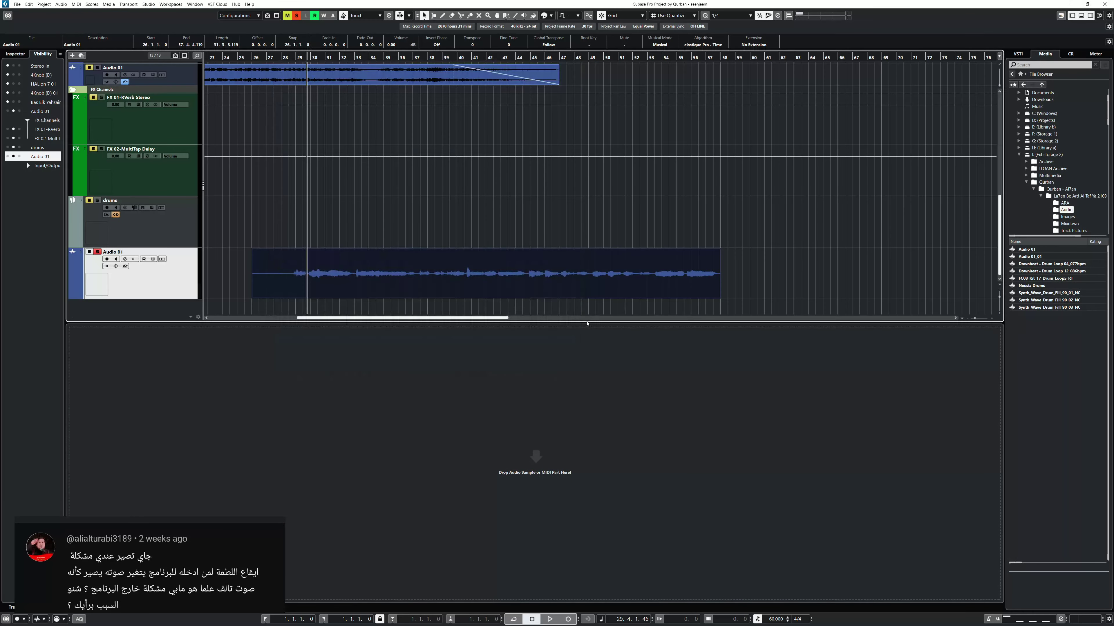
# Step: Reopen the Pool, expand its Audio folder, and widen the window to examine each file's sample rate, bit depth, image and path
pyautogui.click(370, 162)
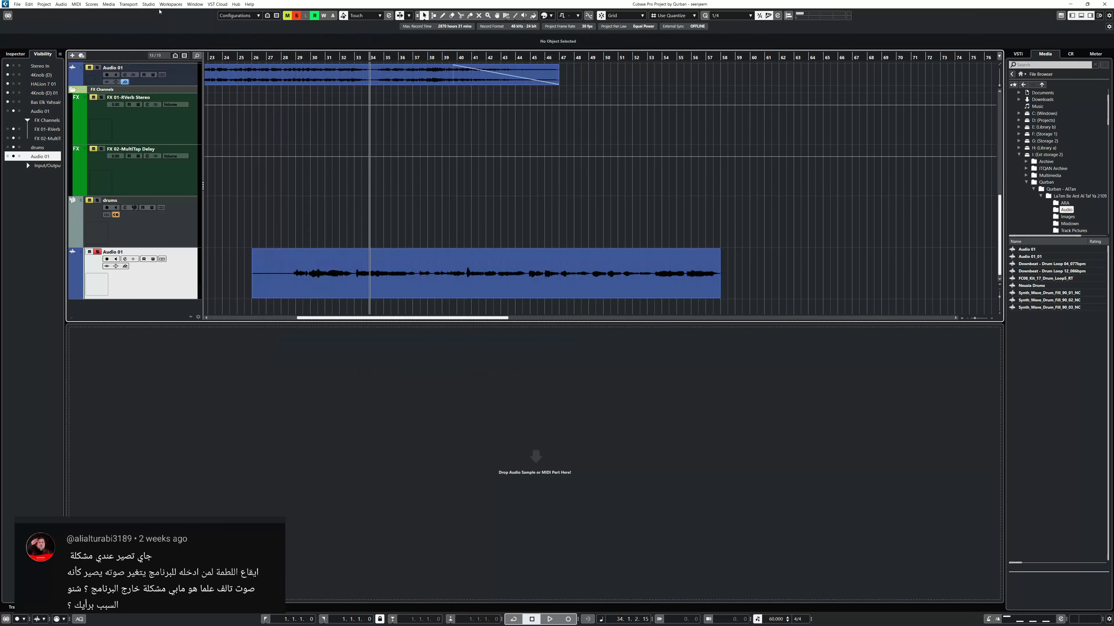
pyautogui.click(148, 5)
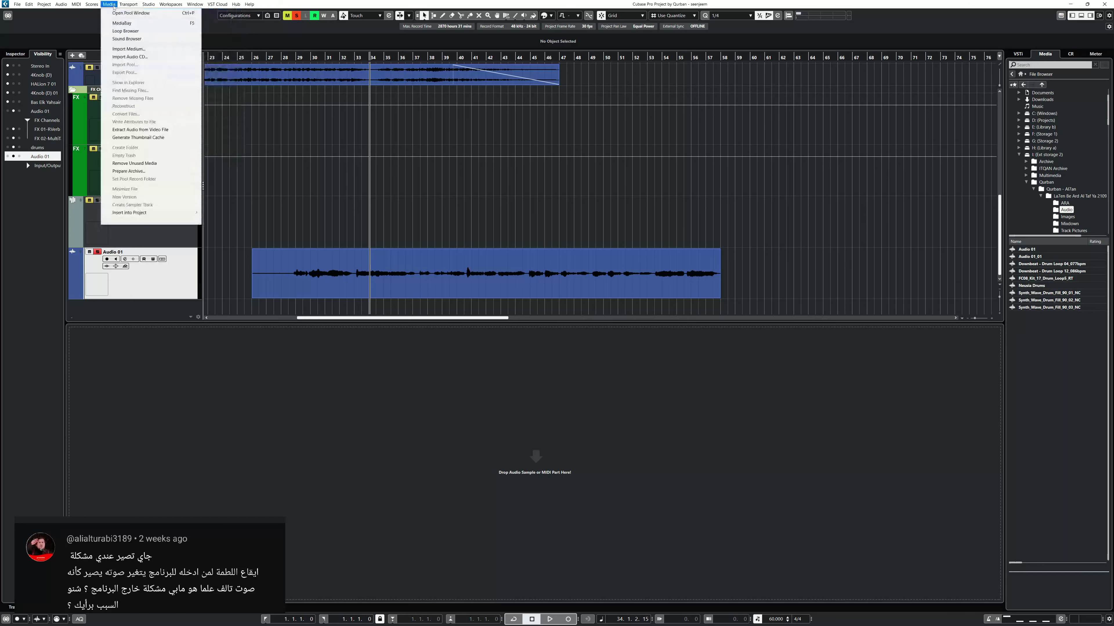
pyautogui.click(128, 13)
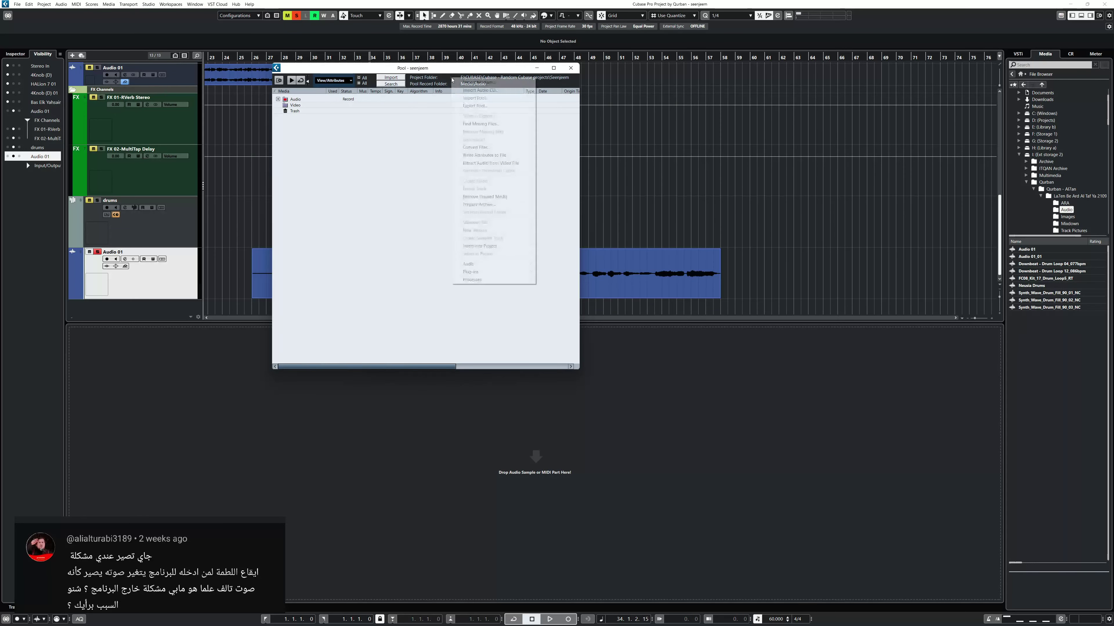
pyautogui.rightClick(432, 113)
pyautogui.click(299, 126)
pyautogui.click(278, 100)
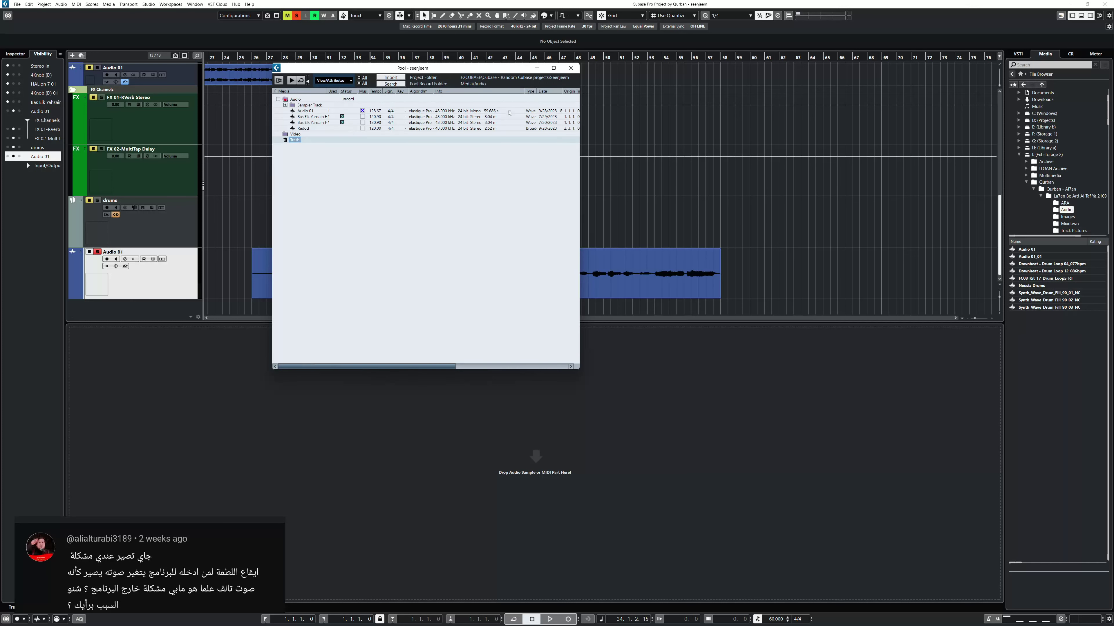
pyautogui.moveTo(581, 123); pyautogui.dragTo(758, 123)
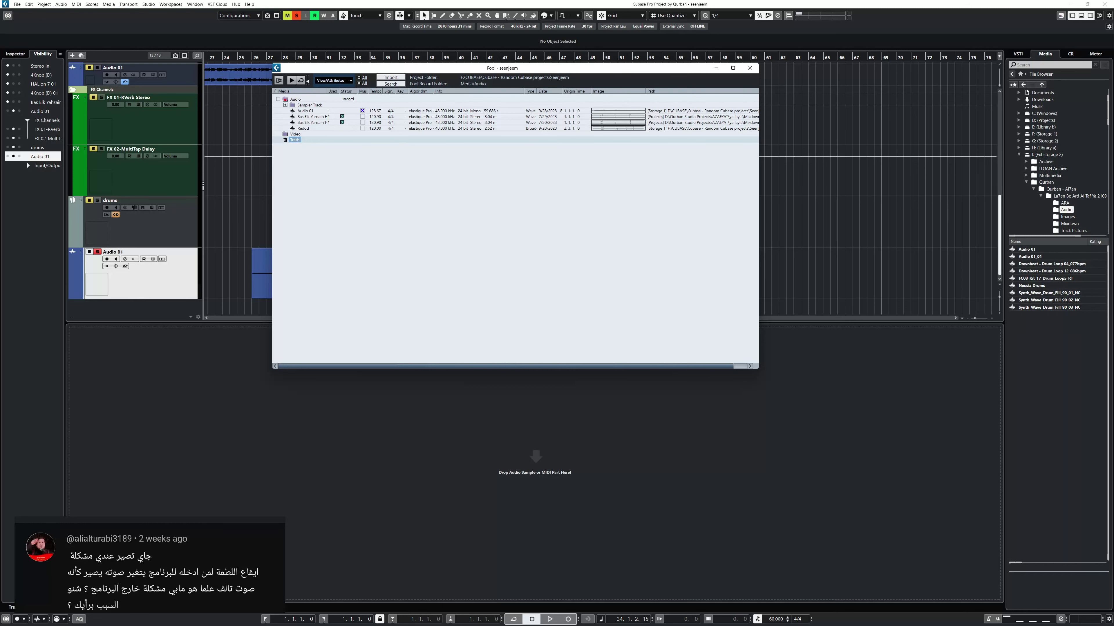
pyautogui.click(749, 69)
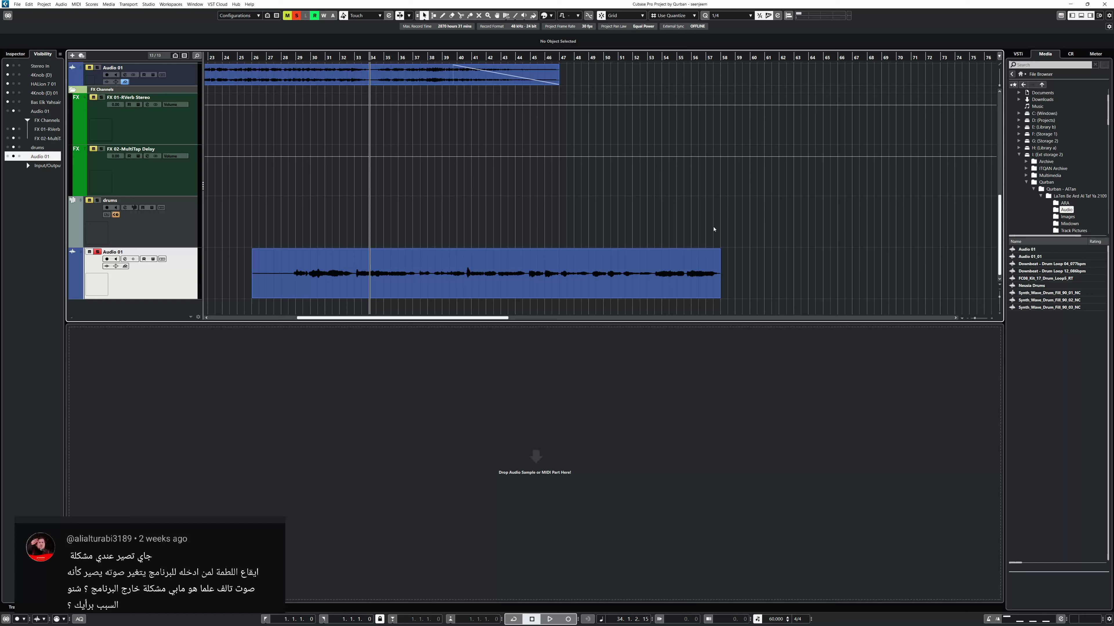
# Step: Collapse the expanded user folder on the Ext storage 2 drive in the File Browser
pyautogui.moveTo(505, 262)
pyautogui.click(1027, 183)
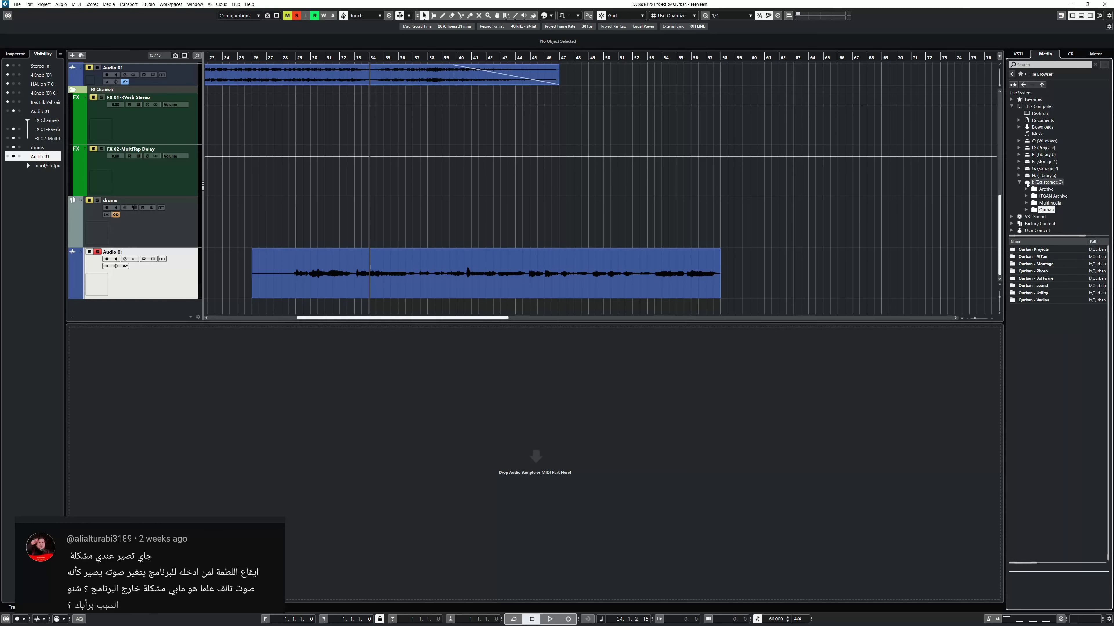